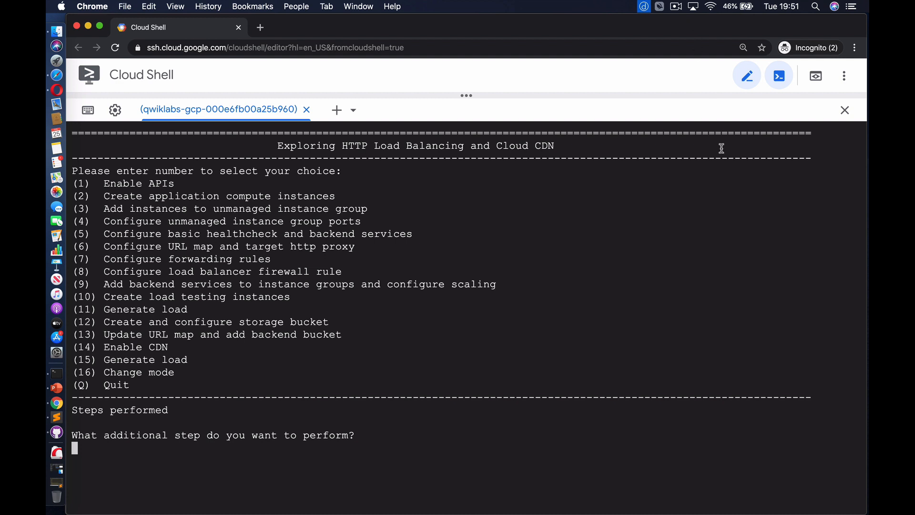
Choose the Enable APIs step and enable the compute.googleapis.com service with gcloud, adding the comment "to enable compute APIs"
{"action": "key", "text": "Return"}
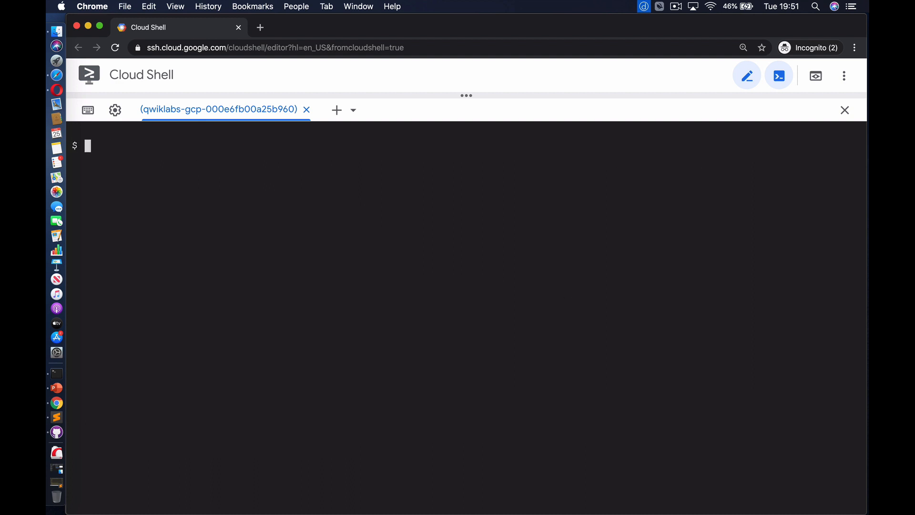
{"action": "type", "text": "gcloud services enable "}
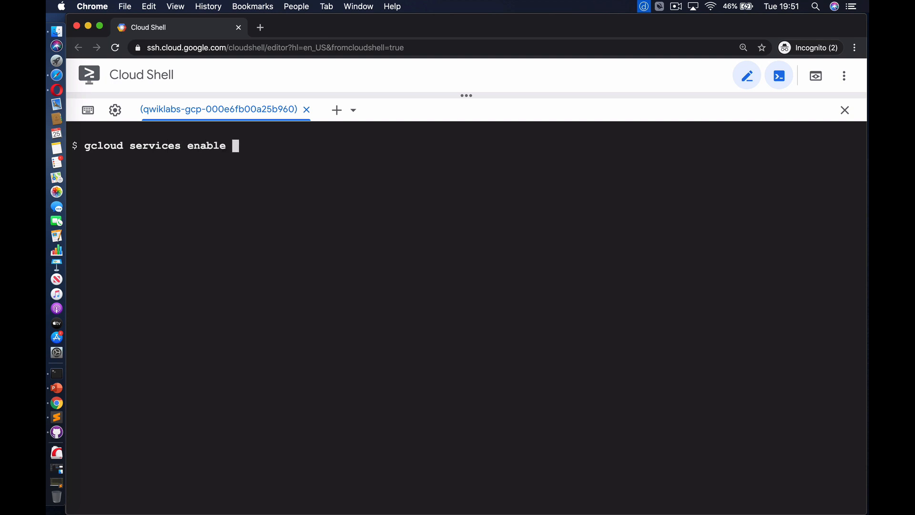
{"action": "type", "text": "compute.googleapis.com # to enable compute APIs"}
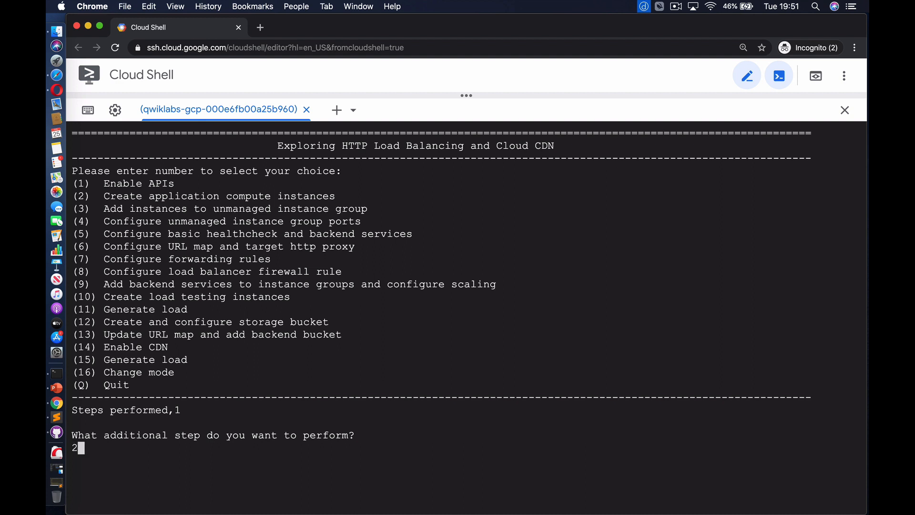
Choose step 2 and create html-instance-us-central1-b from debian-9 in us-central1-b, with a startup script installing apache2 and serving a web-html page
{"action": "key", "text": "Return"}
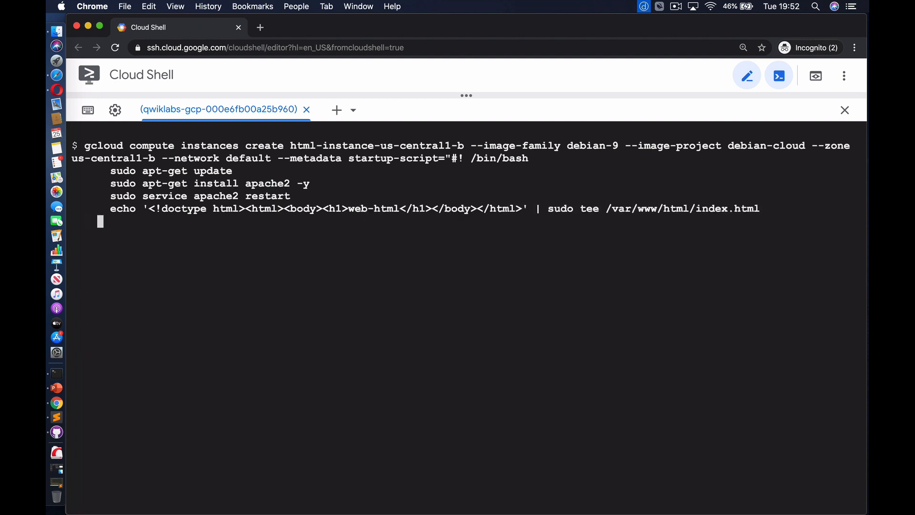
{"action": "type", "text": "to create instance"}
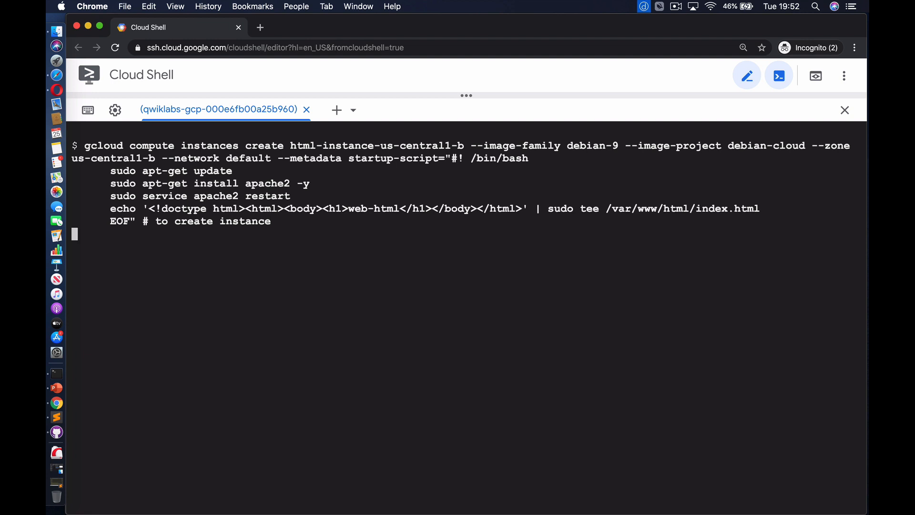
Start the gcloud command creating video-instance-us-central1-b from debian-9, project debian-cloud, zone us-central1-b, network default, with a #! /bin/bash startup-script
{"action": "type", "text": "gcloud com"}
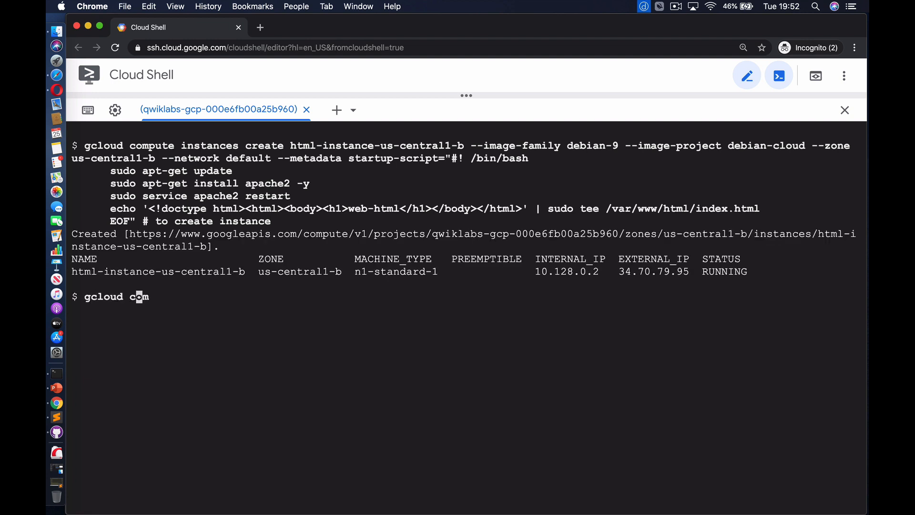
{"action": "type", "text": "pute instances create video-instance-us-cent"}
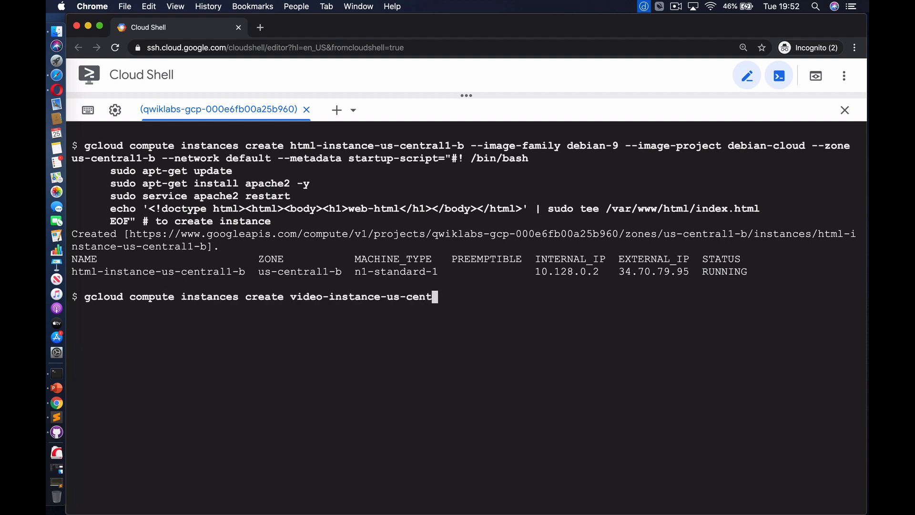
{"action": "type", "text": "ral1-b --image-family debian-9 --image-pro"}
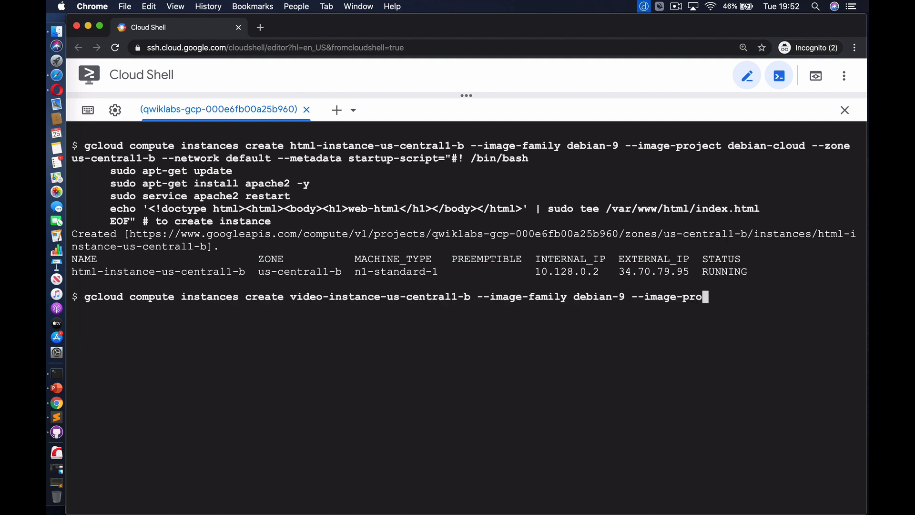
{"action": "type", "text": "ject debian-cloud --zone us-central1-b --net"}
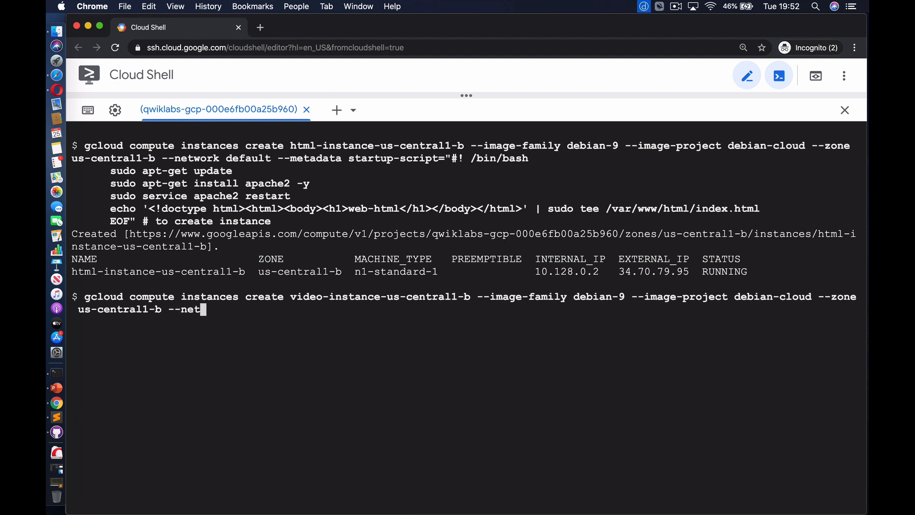
{"action": "type", "text": "work default --metadata startup-script=\"#! /bin/bash"}
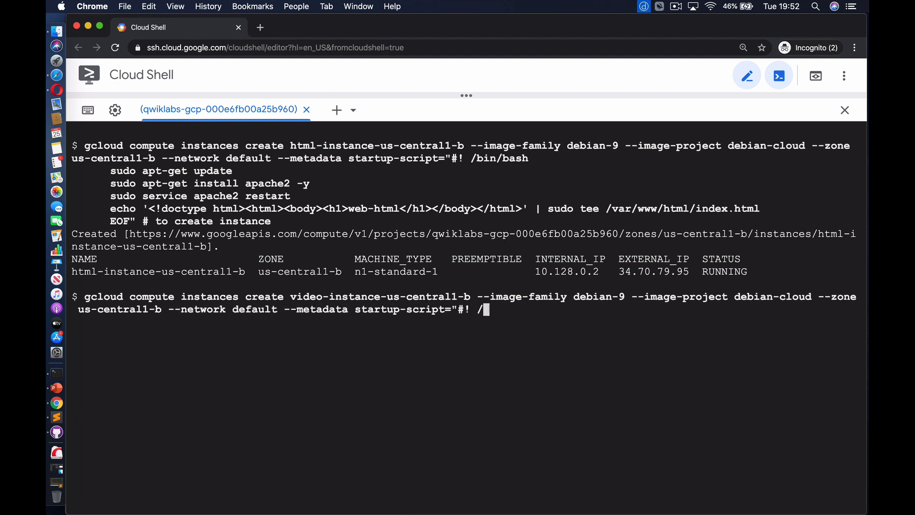
Add sudo lines to the video instance's startup script that run apt-get update, install apache2 with -y and restart the apache2 service
{"action": "key", "text": "Return"}
{"action": "type", "text": "sudo apt-get update"}
{"action": "key", "text": "Return"}
{"action": "type", "text": "sudo apt-get install apache2 -y"}
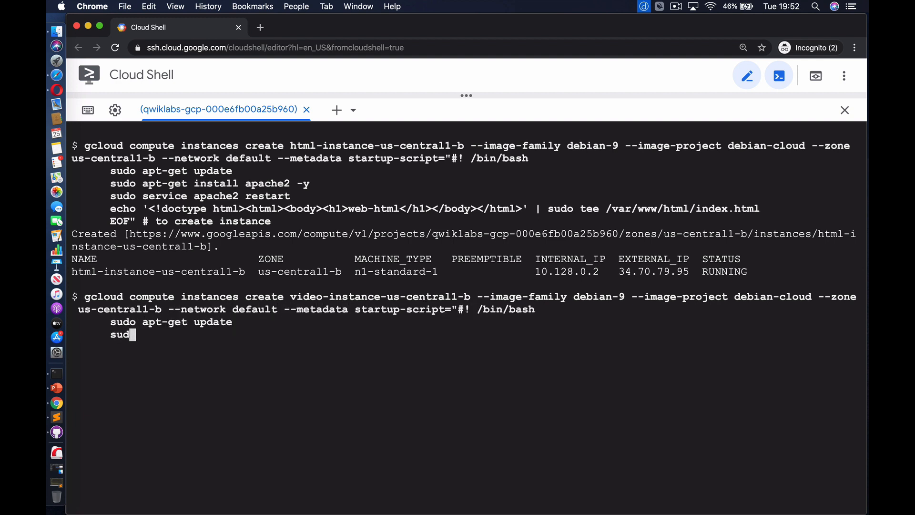
{"action": "key", "text": "Return"}
{"action": "type", "text": "sudo service apache2 restart"}
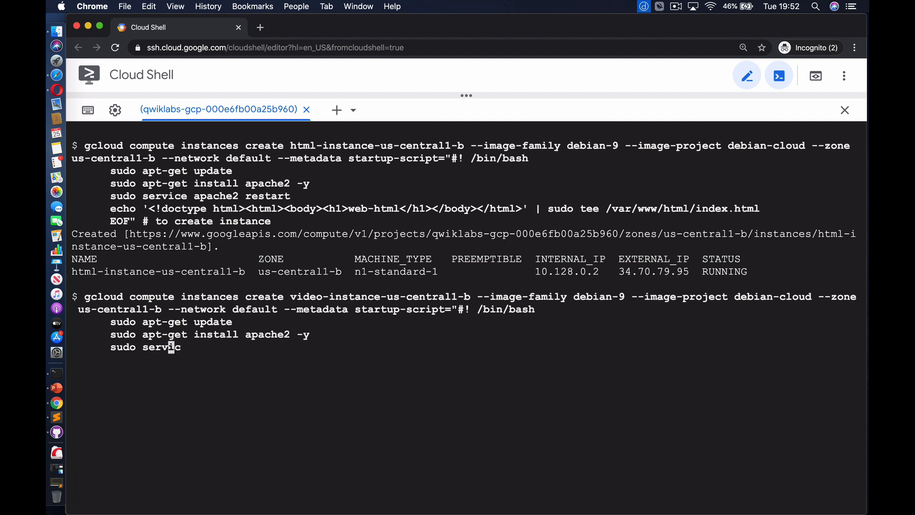
{"action": "key", "text": "Return"}
Add a startup script line echoing an HTML page with the h1 heading web-video into /var/www/html/index.html using sudo tee
{"action": "type", "text": "echo '<!doctype ht"}
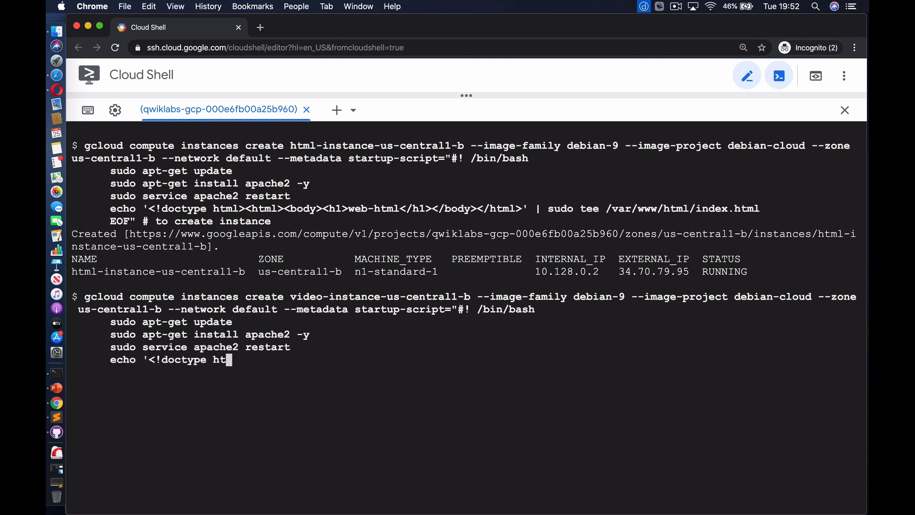
{"action": "type", "text": "ml><html><body><h1>web-video</h1></body></ht"}
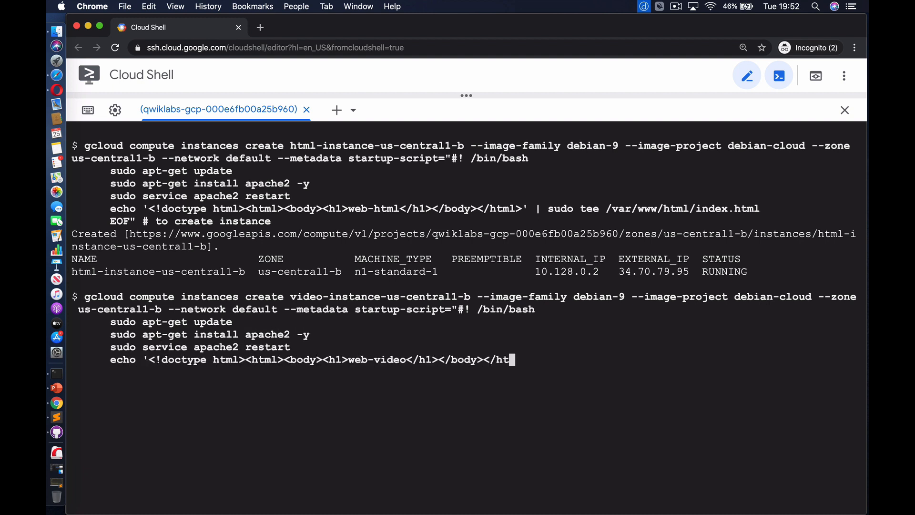
{"action": "type", "text": "ml>' | sudo tee /var/www/html/index.html"}
{"action": "key", "text": "Return"}
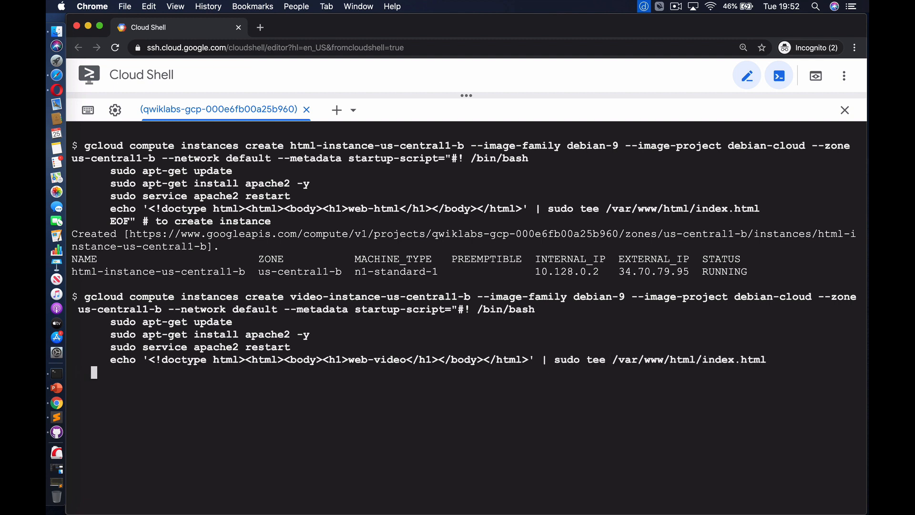
Have the script create /var/www/html/video with a web-video index.html, and close it with EOF and the comment "to create instance" to create the instance
{"action": "type", "text": "sudo mkdir /var/www/html/video"}
{"action": "key", "text": "Return"}
{"action": "type", "text": "echo"}
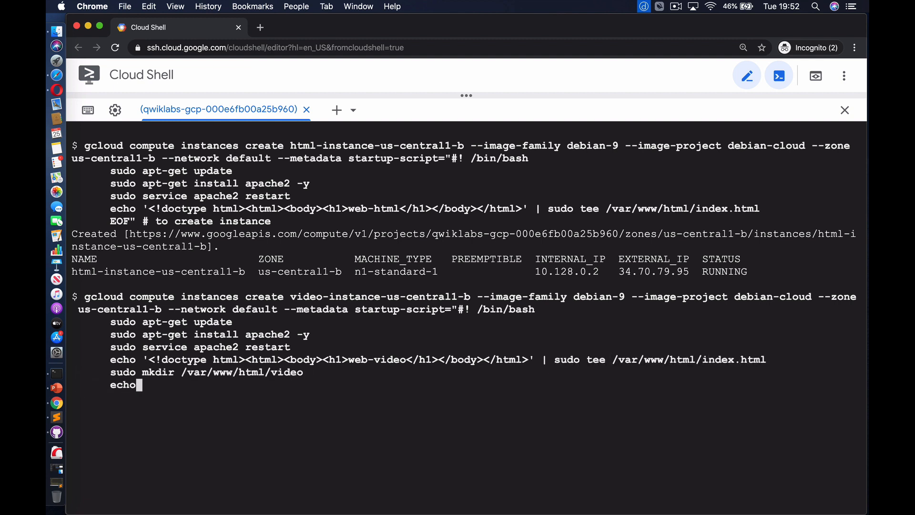
{"action": "type", "text": " '<!doctype html><html><body><h1>web-video</h1"}
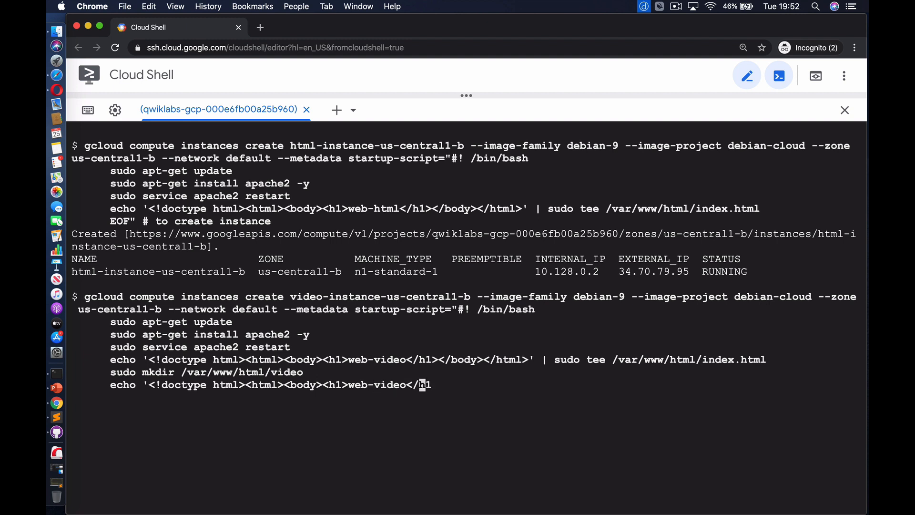
{"action": "type", "text": "></body></html>' | sudo tee /var/www/html/video/index.html"}
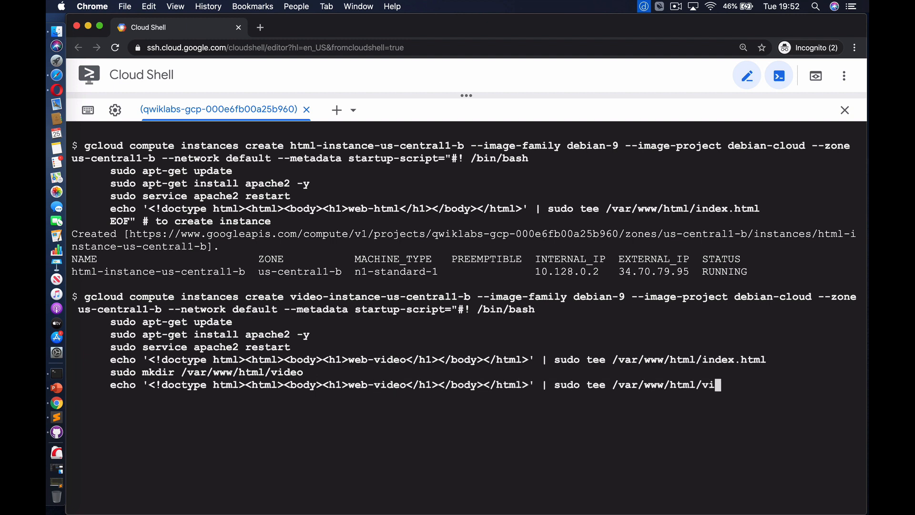
{"action": "key", "text": "Return"}
{"action": "type", "text": "EOF\" # to create instance"}
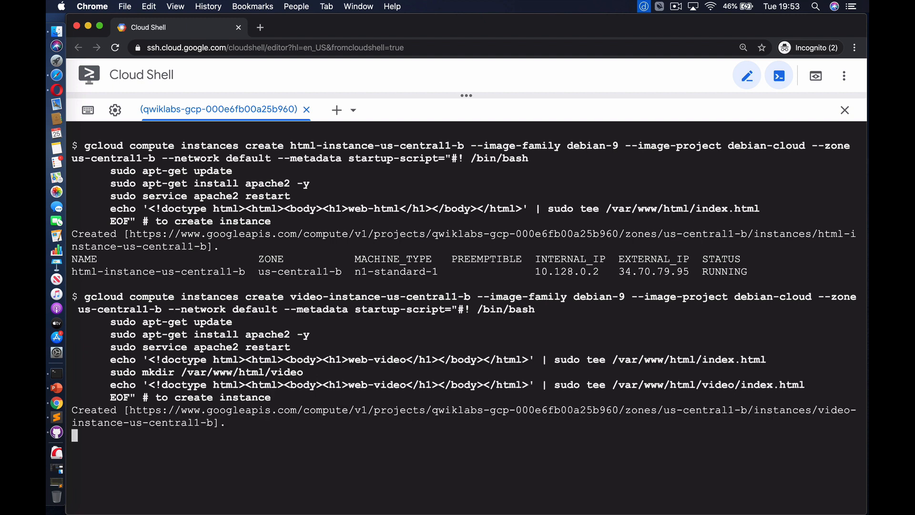
Start the gcloud command creating html-instance-europe-west1-b from debian-9, project debian-cloud, zone europe-west1-b, network default, with a #! /bin/bash startup-script
{"action": "type", "text": "gcloud compute "}
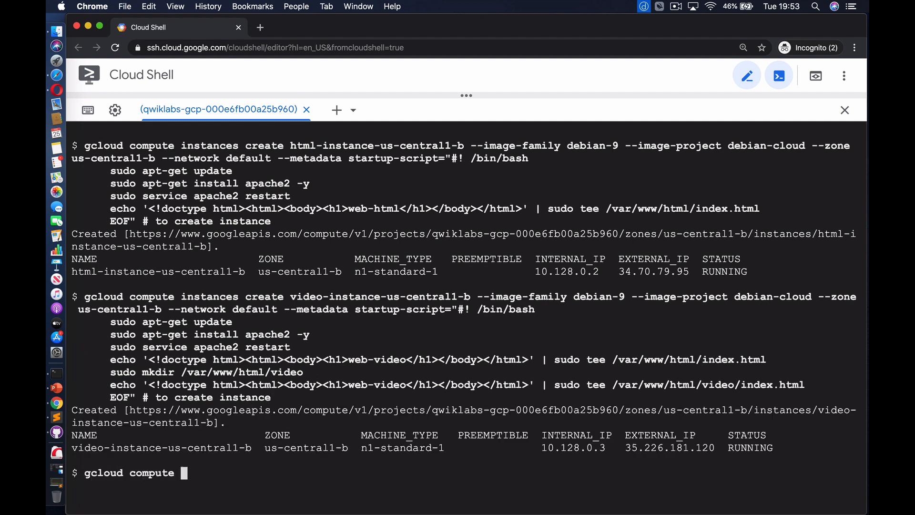
{"action": "type", "text": "instances create html-instance-europe-we"}
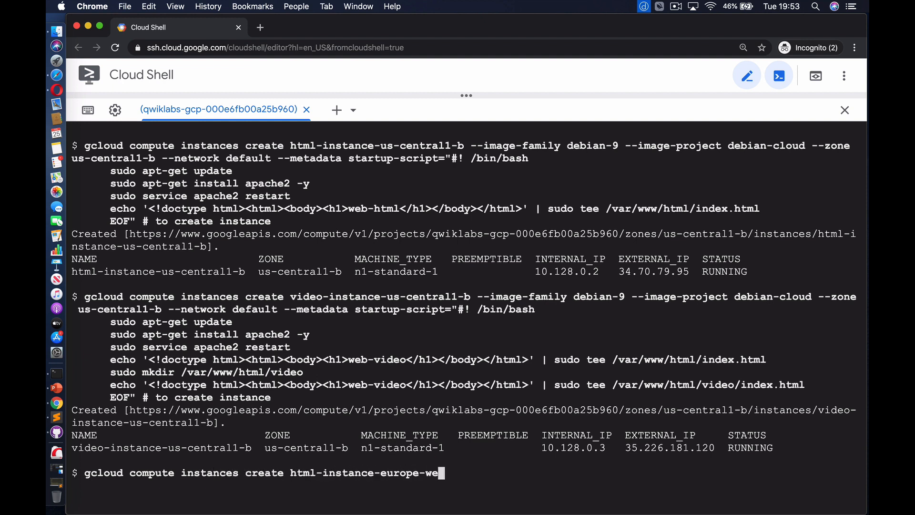
{"action": "type", "text": "st1-b --image-family debian-9 --image-pr"}
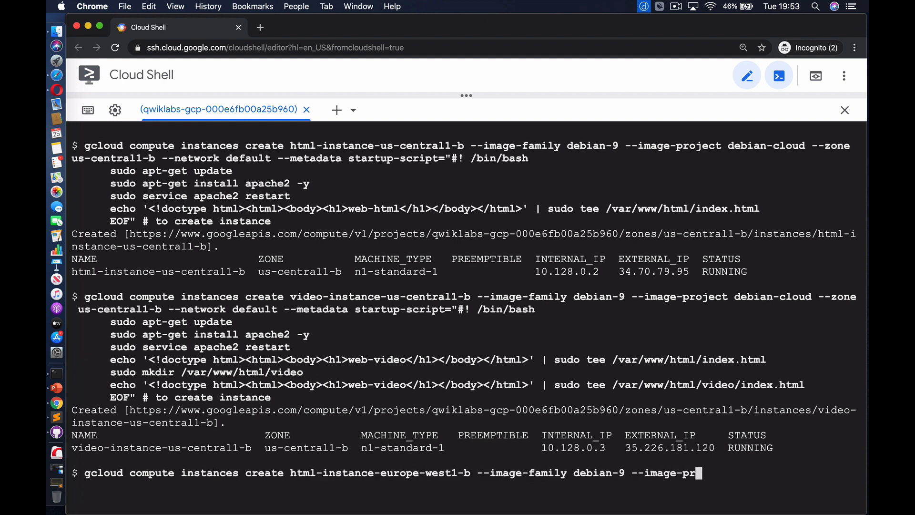
{"action": "type", "text": "oject debian-cloud --zone europe-west1-b"}
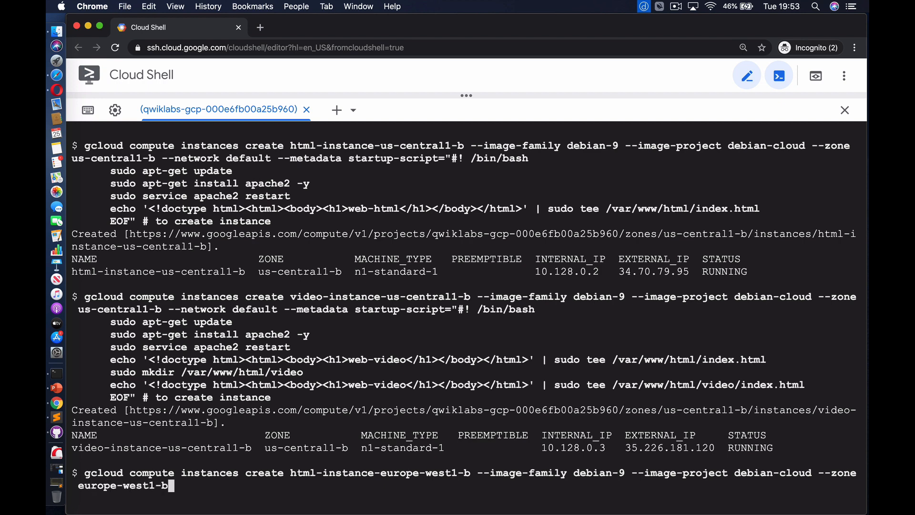
{"action": "type", "text": " --network default --metadata startup-script=\"#! /bin/bash"}
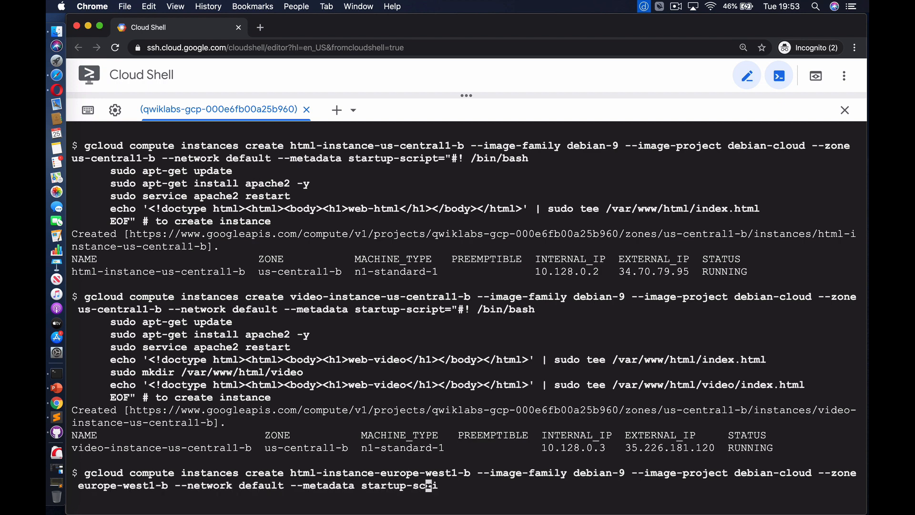
Add sudo lines to the Europe HTML instance's startup script for apt-get update, apache2 installation with -y and an apache2 service restart
{"action": "key", "text": "Return"}
{"action": "type", "text": "sudo apt-get update"}
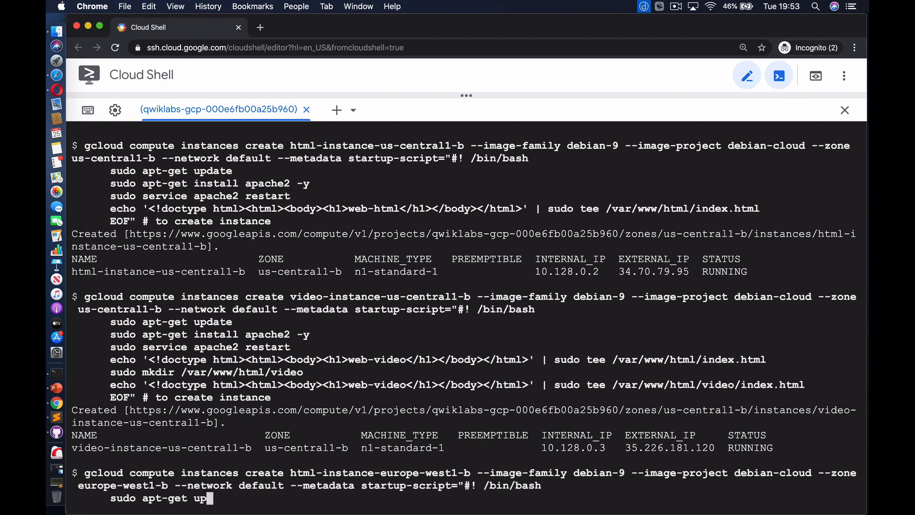
{"action": "key", "text": "Return"}
{"action": "type", "text": "sudo apt-get install apache2 -y"}
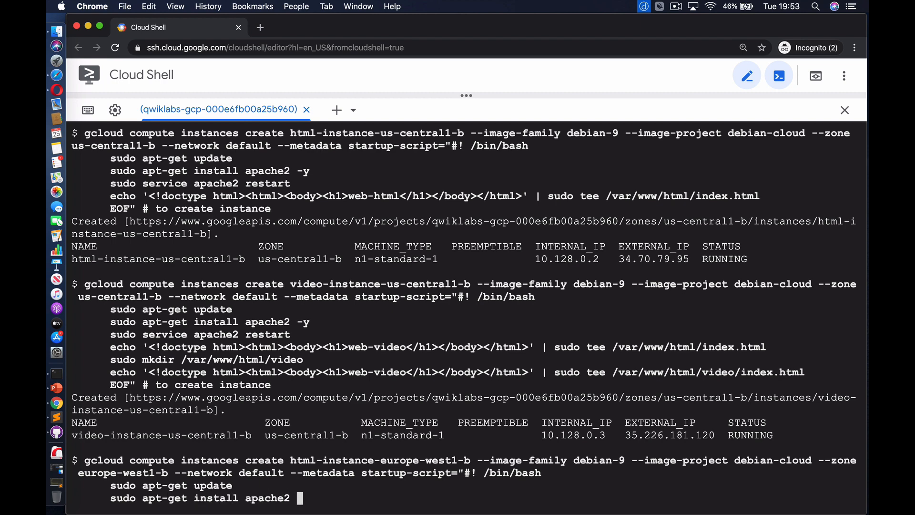
{"action": "key", "text": "Return"}
{"action": "type", "text": "sudo service apache2 restart"}
{"action": "key", "text": "Return"}
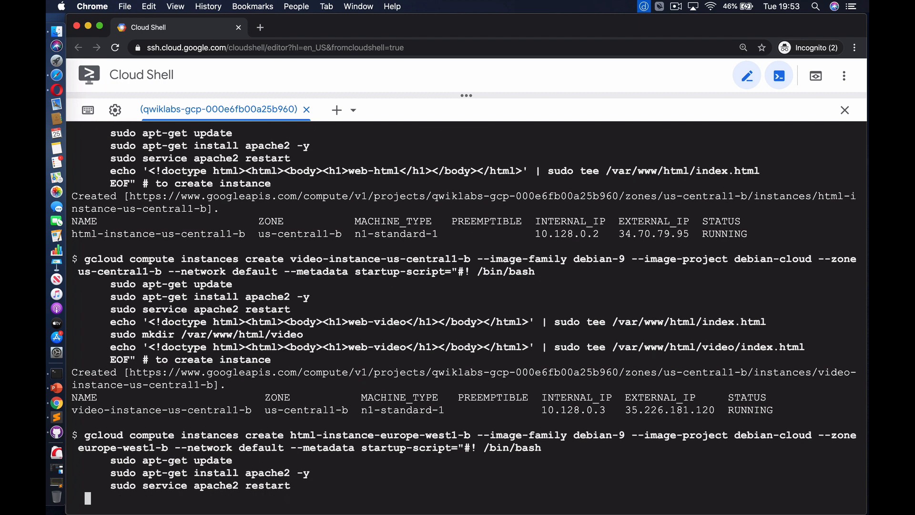
Write a web-html heading page to /var/www/html/index.html in the script, and close it with EOF and the comment "to create instance" to create the instance
{"action": "type", "text": "echo '<!doctype html><html><body><h1"}
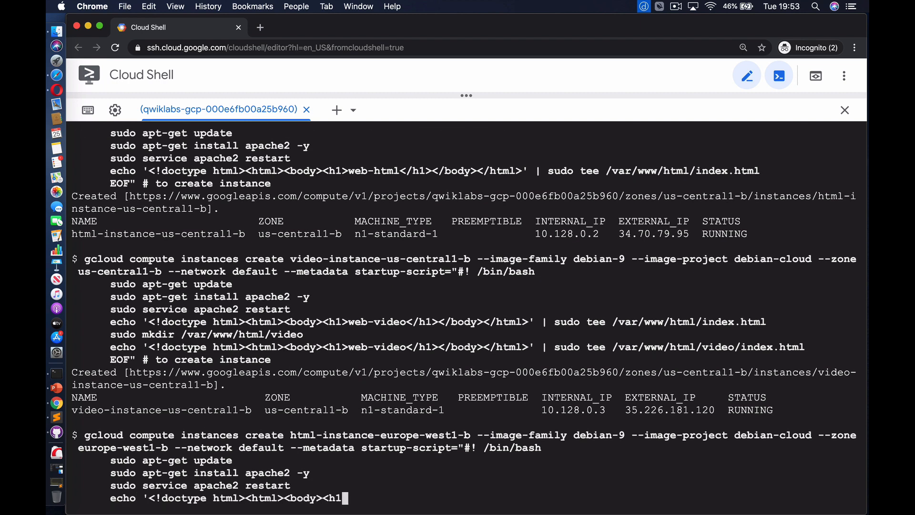
{"action": "type", "text": ">web-html</h1></body></html>' | sudo tee"}
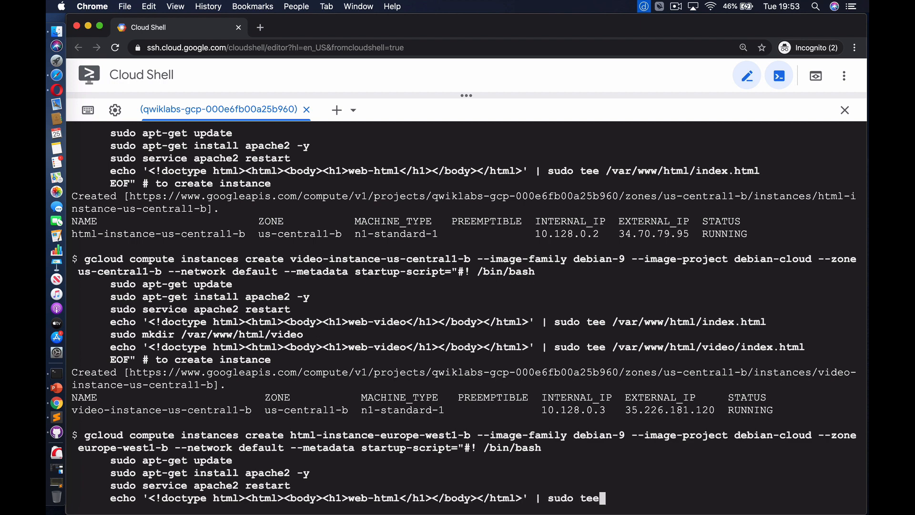
{"action": "type", "text": " /var/www/html/index.html"}
{"action": "key", "text": "Return"}
{"action": "type", "text": "EOF\" # to "}
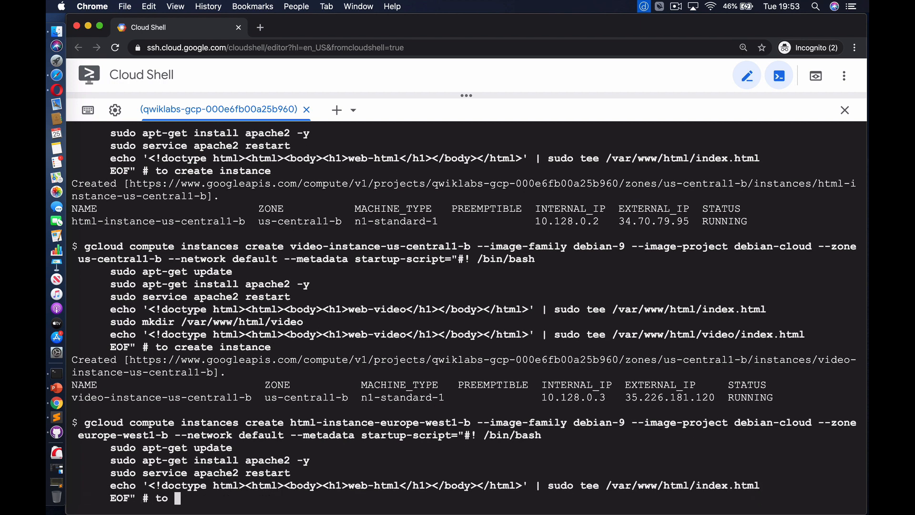
{"action": "type", "text": "create instance"}
{"action": "key", "text": "Return"}
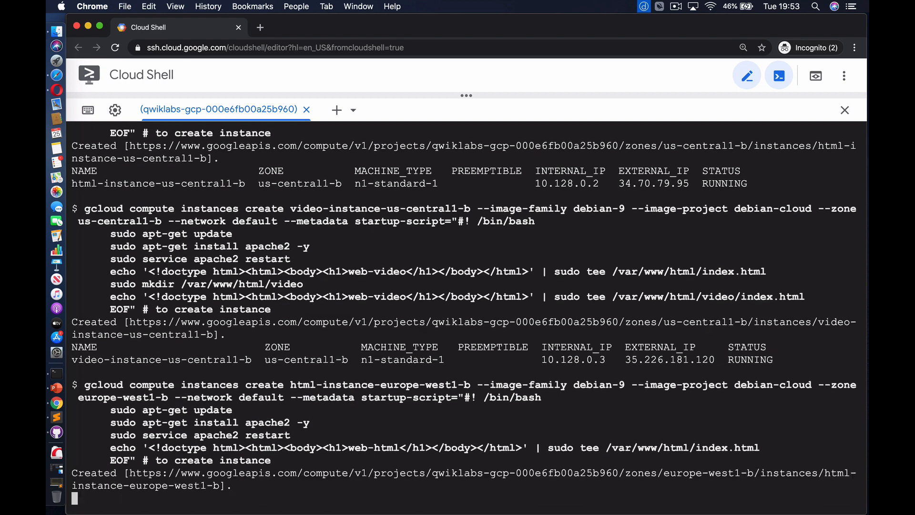
Start the gcloud command creating video-instance-europe-west1-b from debian-9, project debian-cloud, zone europe-west1-b, network default, with a #! /bin/bash startup-script
{"action": "type", "text": "gcloud comput"}
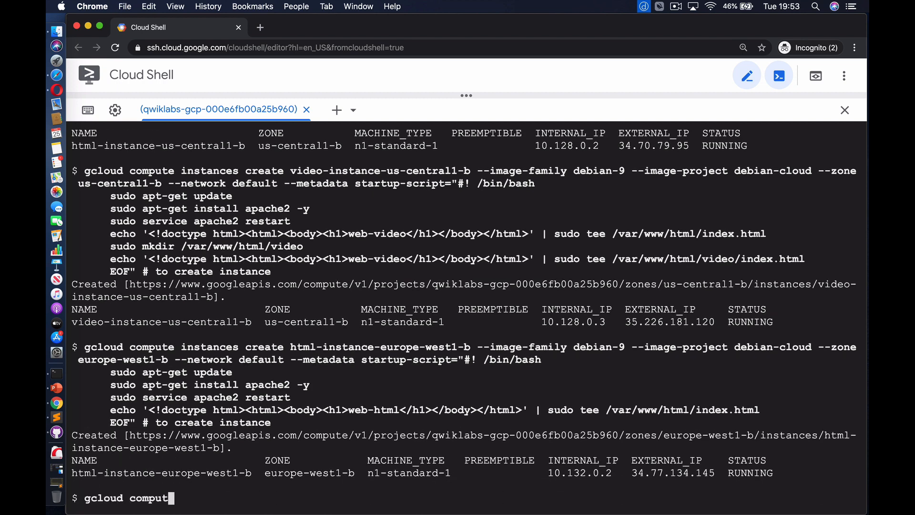
{"action": "type", "text": "e instances create video-instance-europe-w"}
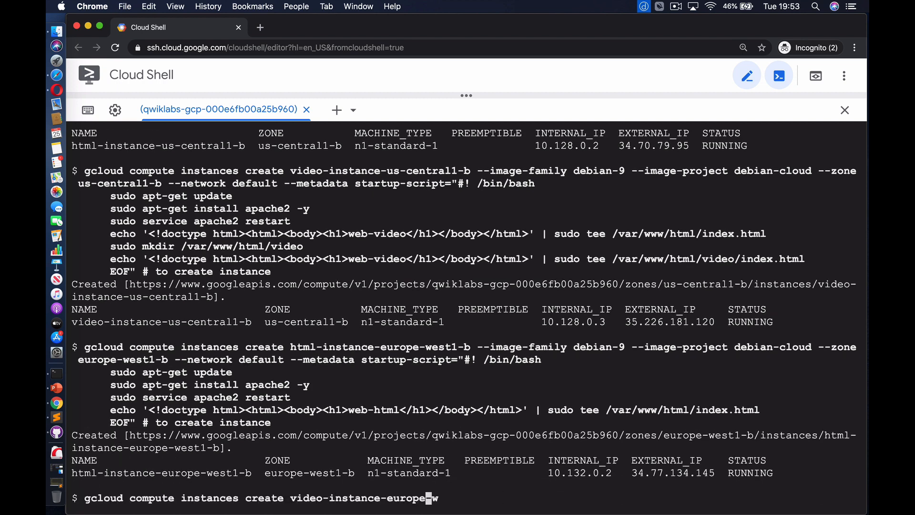
{"action": "type", "text": "est1-b --image-family debian-9 --image-p"}
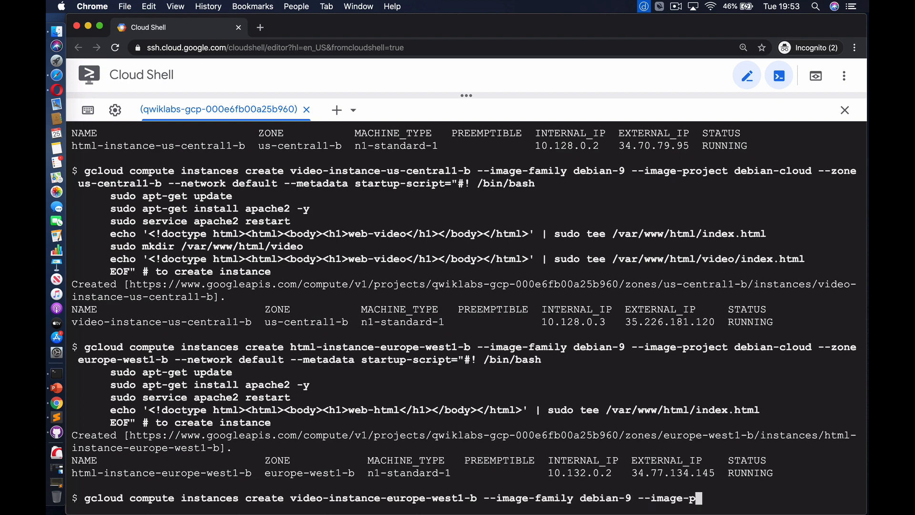
{"action": "type", "text": "roject debian-cloud --zone europe-west1-"}
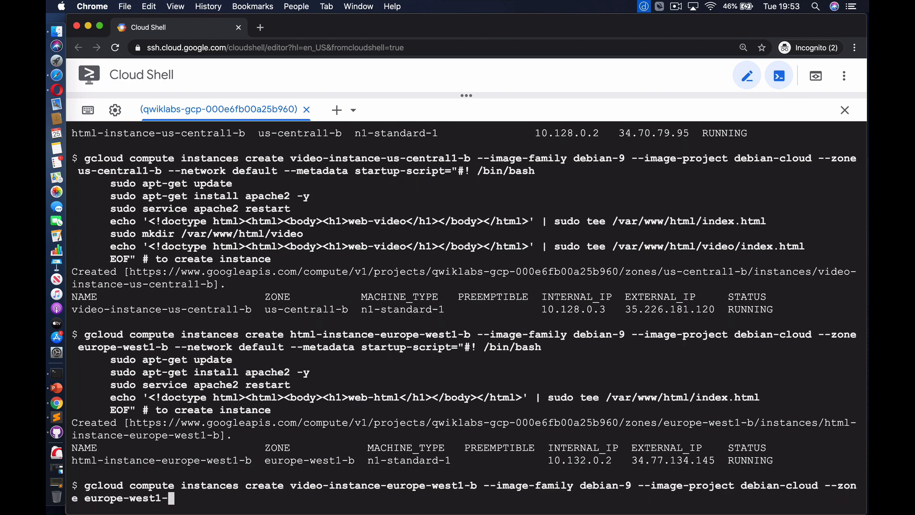
{"action": "type", "text": "b --network default --metadata startup-script=\"#! /bin/bash"}
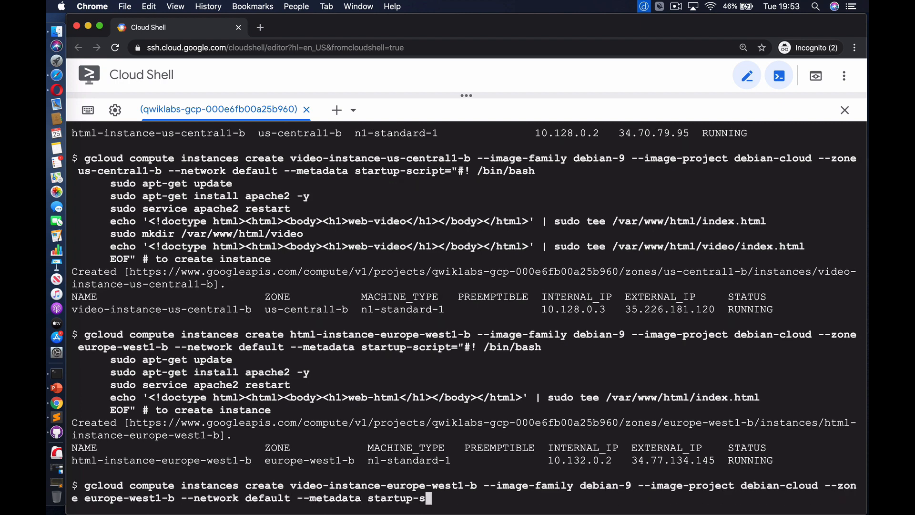
{"action": "key", "text": "Return"}
Add sudo lines to the Europe video instance's startup script for apt-get update, apache2 installation with -y and an apache2 service restart
{"action": "type", "text": "sudo apt-get update"}
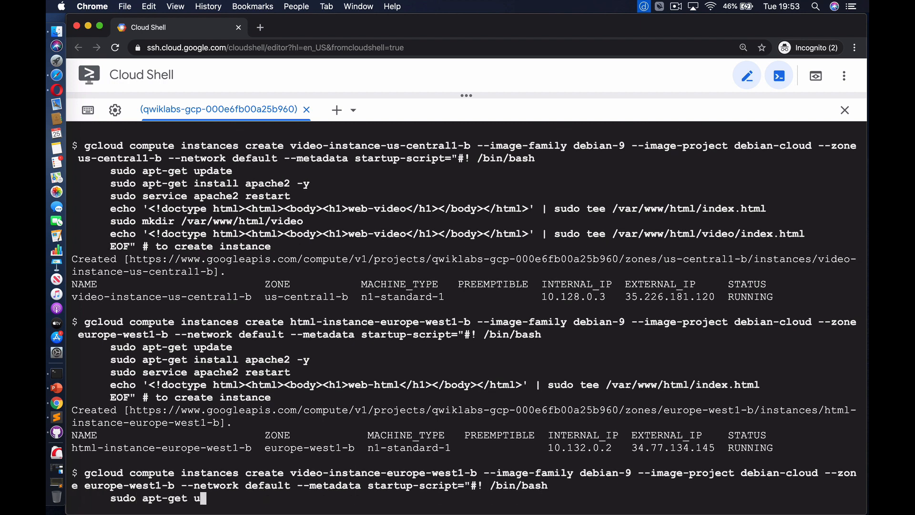
{"action": "key", "text": "Return"}
{"action": "type", "text": "sudo apt-get install apache2 -y"}
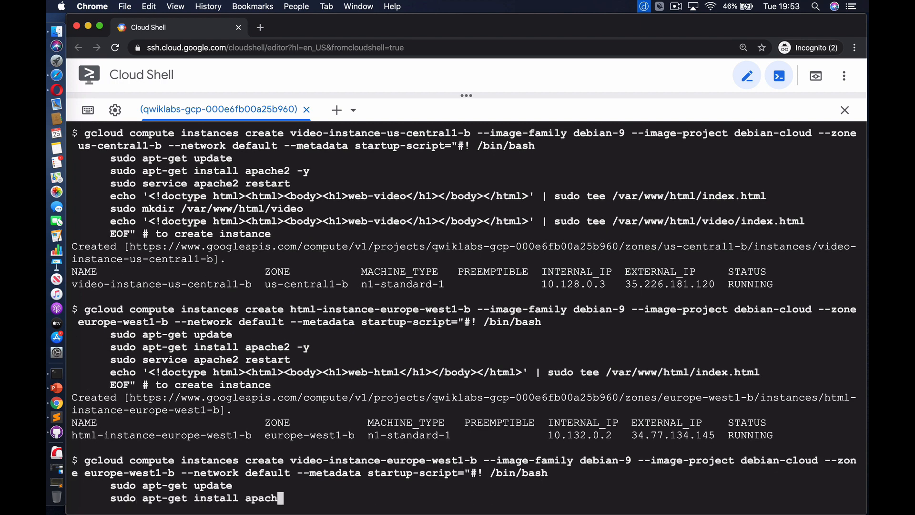
{"action": "key", "text": "Return"}
{"action": "type", "text": "sudo service apache2 restart"}
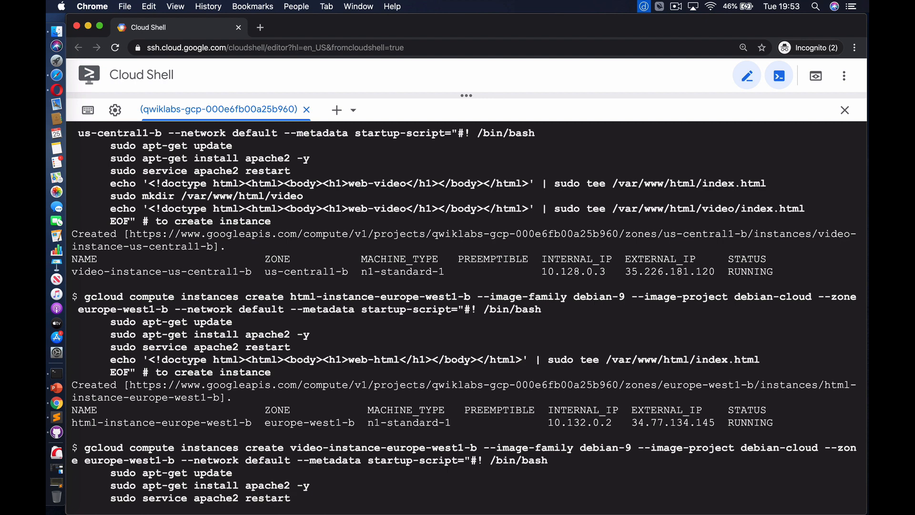
{"action": "key", "text": "Return"}
Add an echo line to the startup script that writes a web-video heading page to /var/www/html/index.html with sudo tee
{"action": "type", "text": "echo '<!doctype html><html><body><h"}
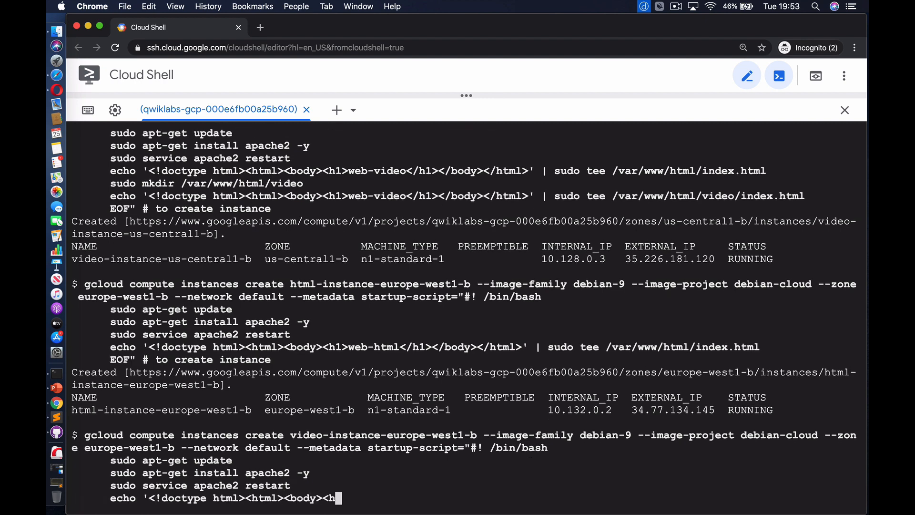
{"action": "type", "text": "1>web-video</h1></body></html>' | sudo t"}
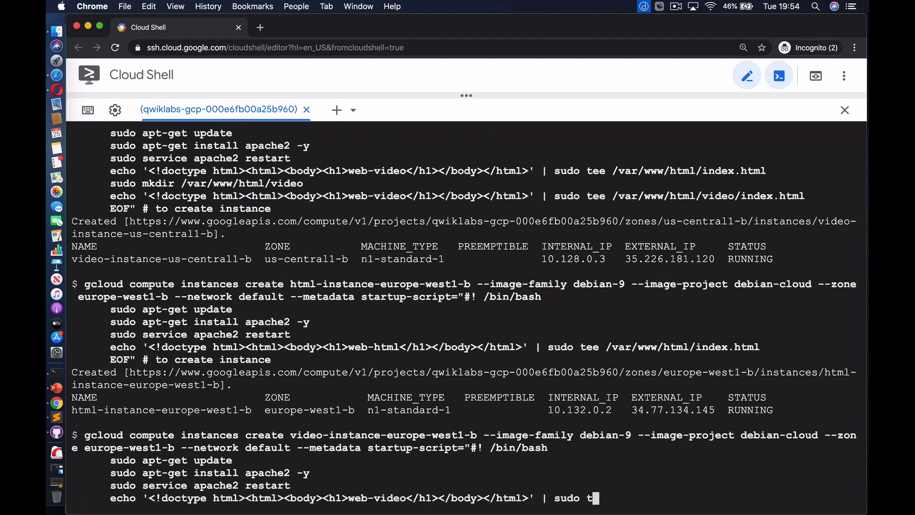
{"action": "type", "text": "ee /var/www/html/index.html"}
{"action": "key", "text": "Return"}
Have the script create /var/www/html/video with a web-video index.html, close it with EOF" and the comment "to create instance", and run the command
{"action": "type", "text": "sudo m"}
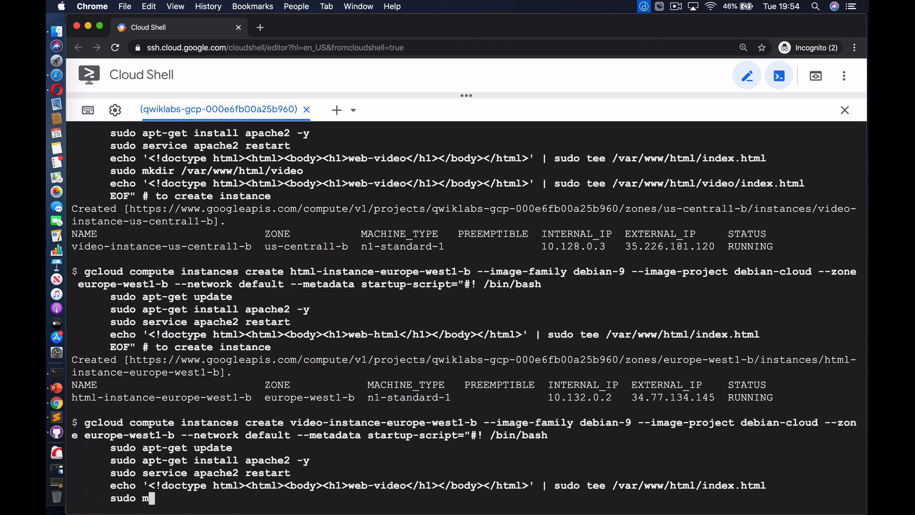
{"action": "type", "text": "kdir /var/www/html/video"}
{"action": "key", "text": "Return"}
{"action": "type", "text": "echo '<"}
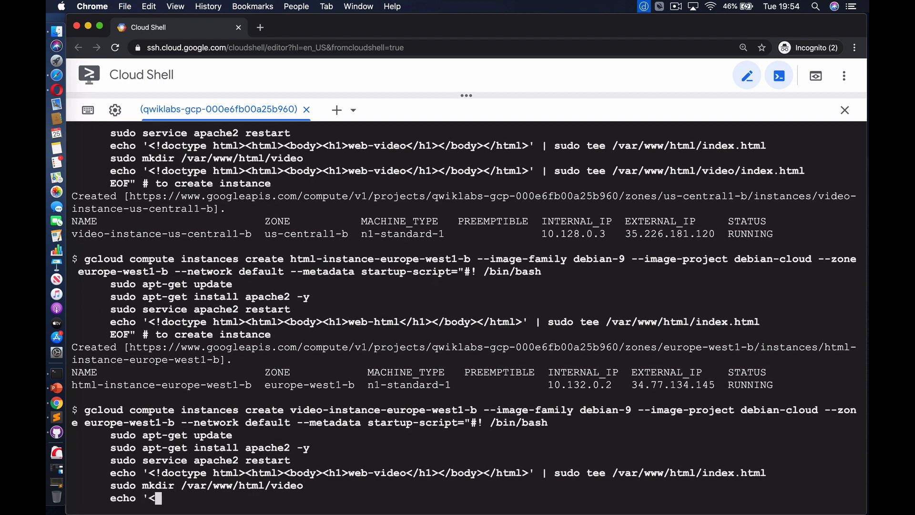
{"action": "type", "text": "!doctype html><html><body><h1>web-video</h"}
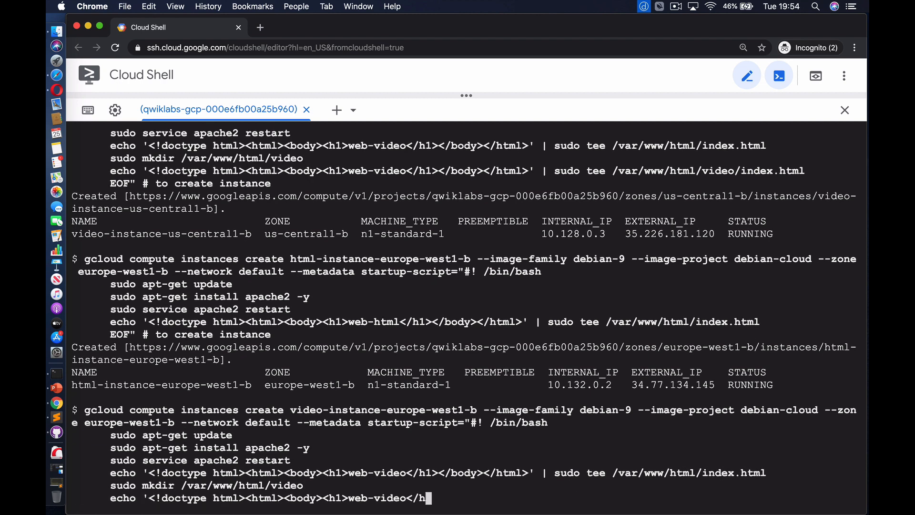
{"action": "type", "text": "1></body></html>' | sudo tee /var/www/html/video/index.html"}
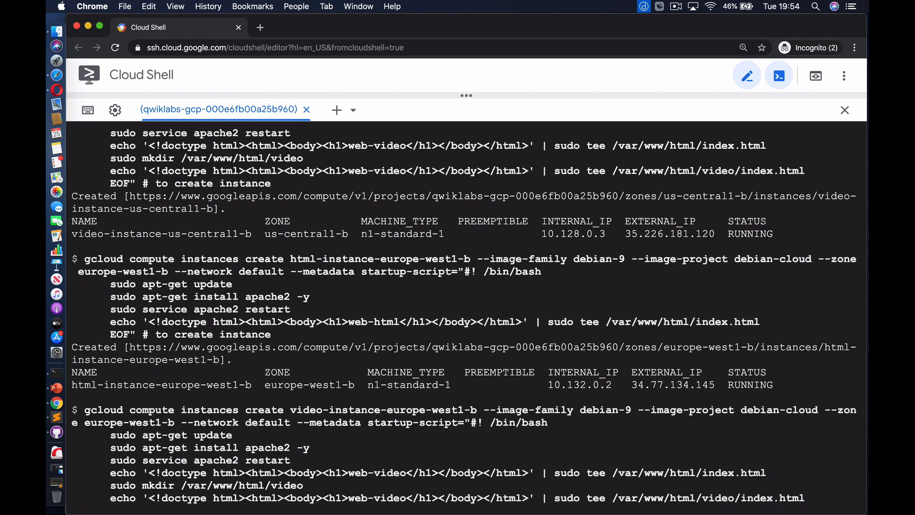
{"action": "key", "text": "Return"}
{"action": "type", "text": "EOF\" # to create instance"}
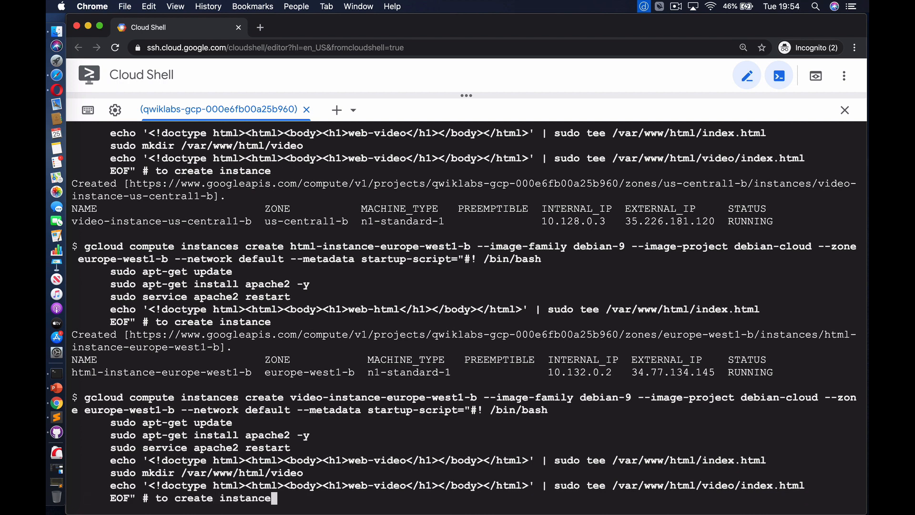
{"action": "key", "text": "Return"}
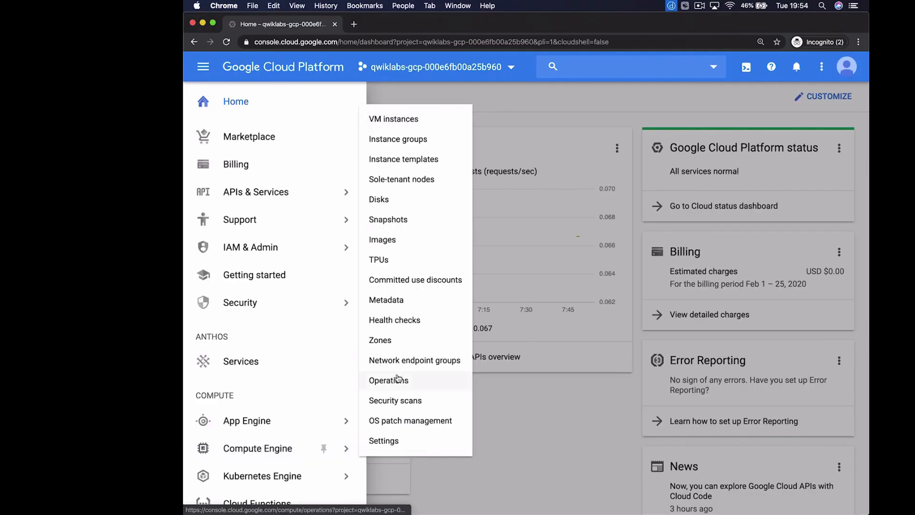
In the Google Cloud console, sort the Compute Engine VM instances by zone and examine the details of html-instance-europe-west1-b
{"action": "left_click", "coordinate": [403, 124]}
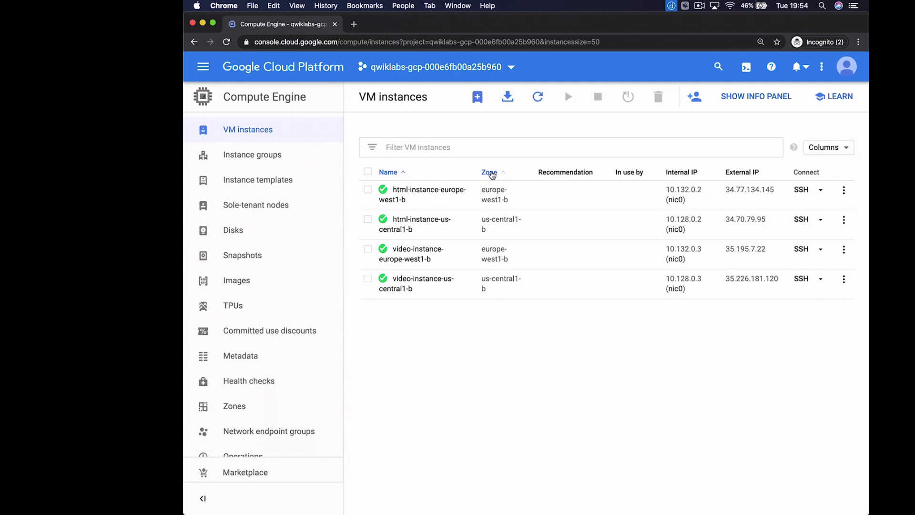
{"action": "left_click", "coordinate": [490, 173]}
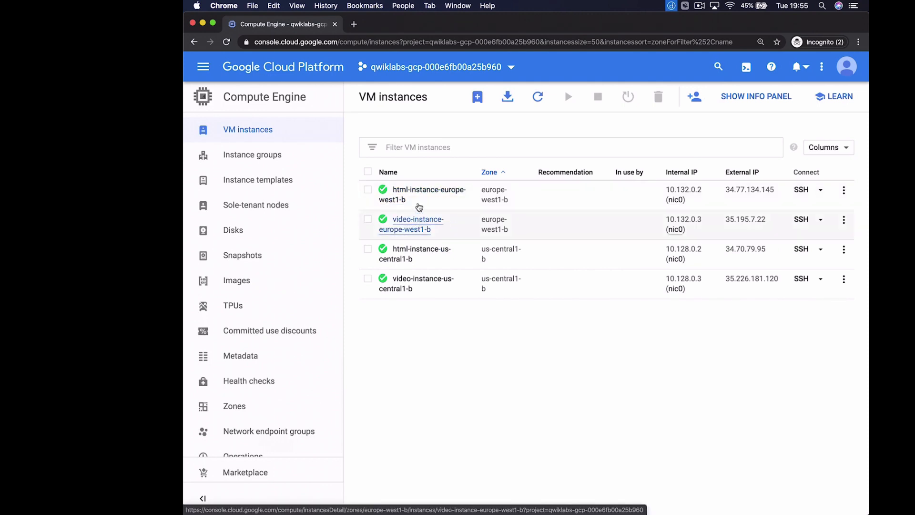
{"action": "left_click", "coordinate": [419, 195]}
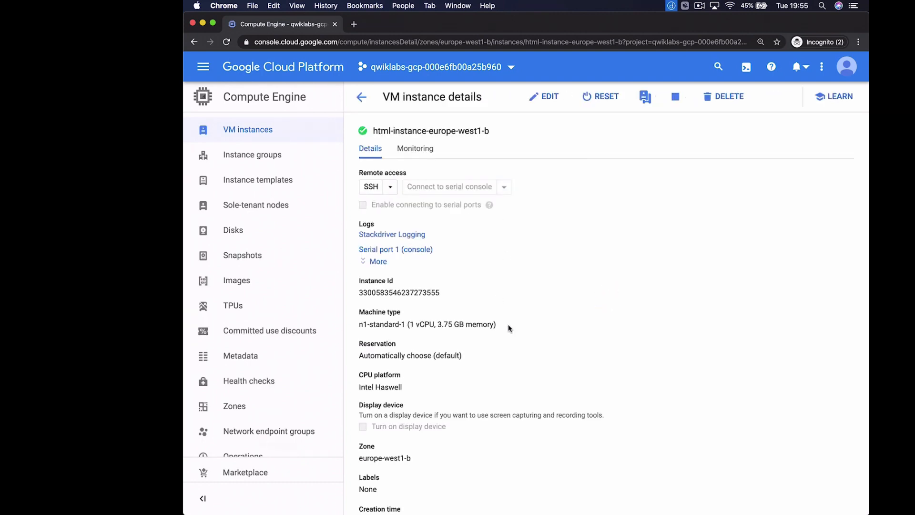
{"action": "scroll", "coordinate": [508, 327], "scroll_direction": "down", "scroll_amount": 3}
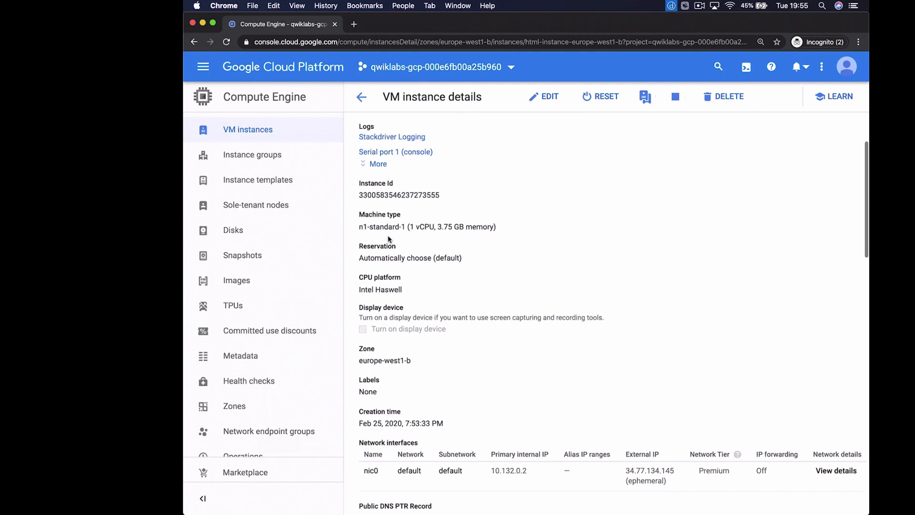
{"action": "scroll", "coordinate": [435, 246], "scroll_direction": "down", "scroll_amount": 3}
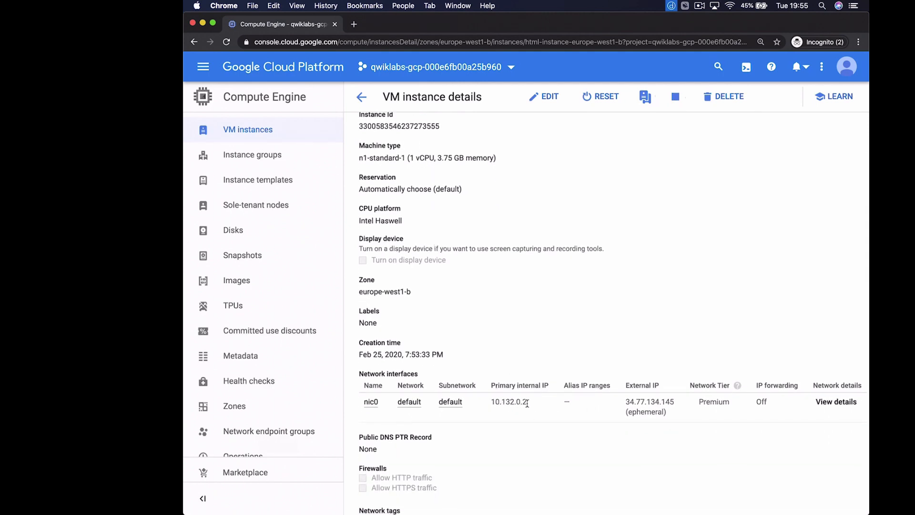
{"action": "scroll", "coordinate": [653, 386], "scroll_direction": "down", "scroll_amount": 20}
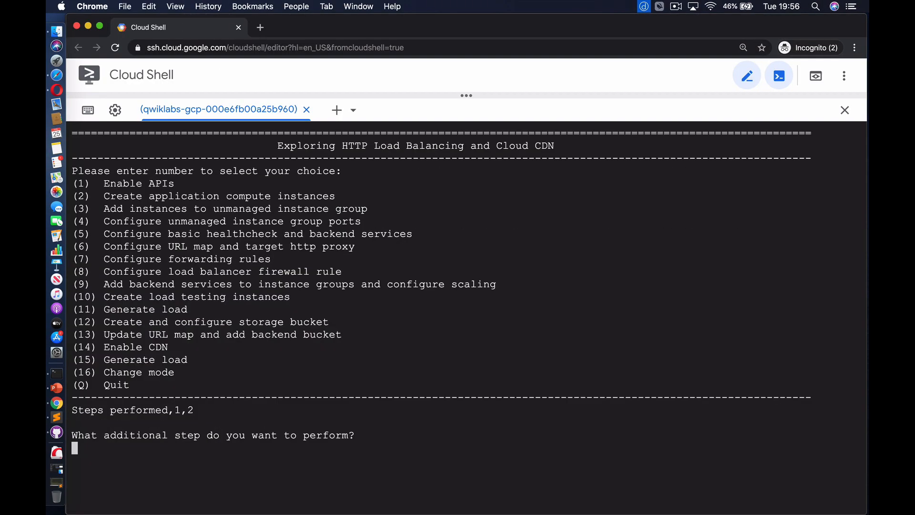
In Cloud Shell, choose script option 3 and create the unmanaged instance group video-instance-group-us-central1-b in zone us-central1-b with gcloud
{"action": "type", "text": "3"}
{"action": "key", "text": "Return"}
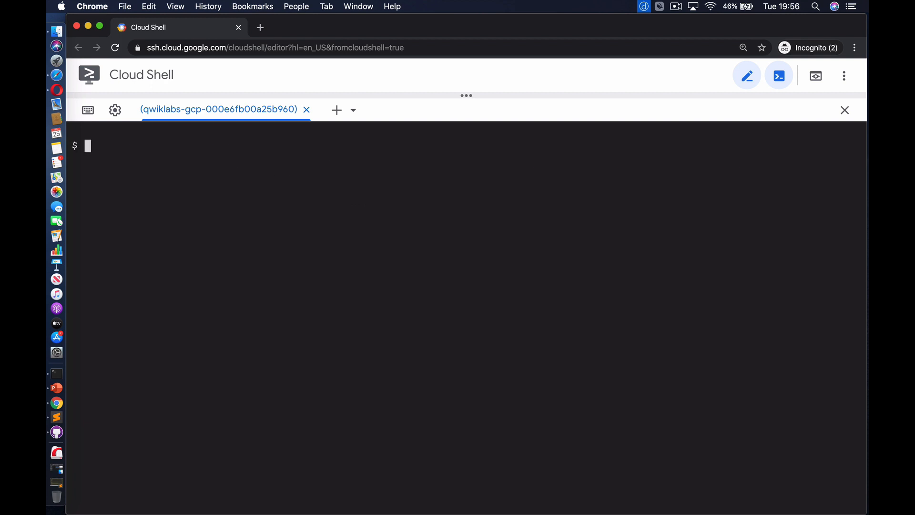
{"action": "type", "text": "gcloud compute instance-groups unmanaged create video-ins"}
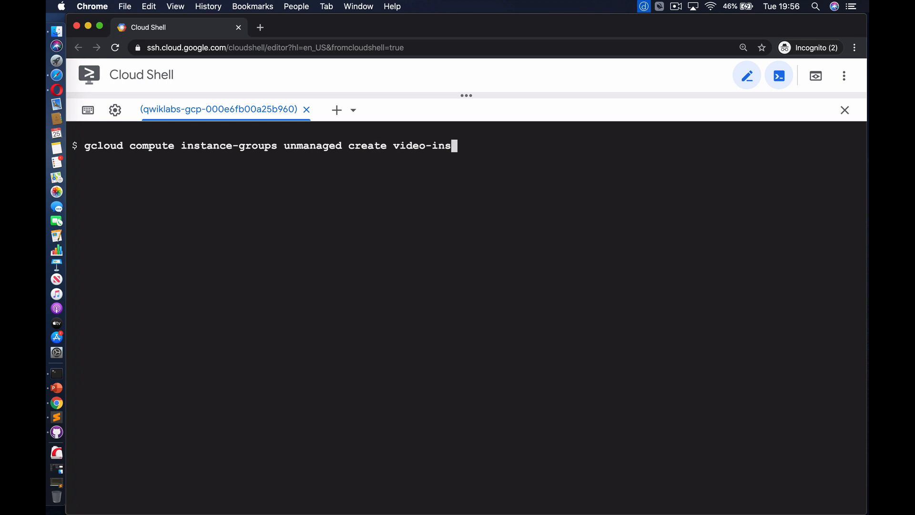
{"action": "type", "text": "tance-group-us-central1-b --zone us-central1-b # to create unmanaged"}
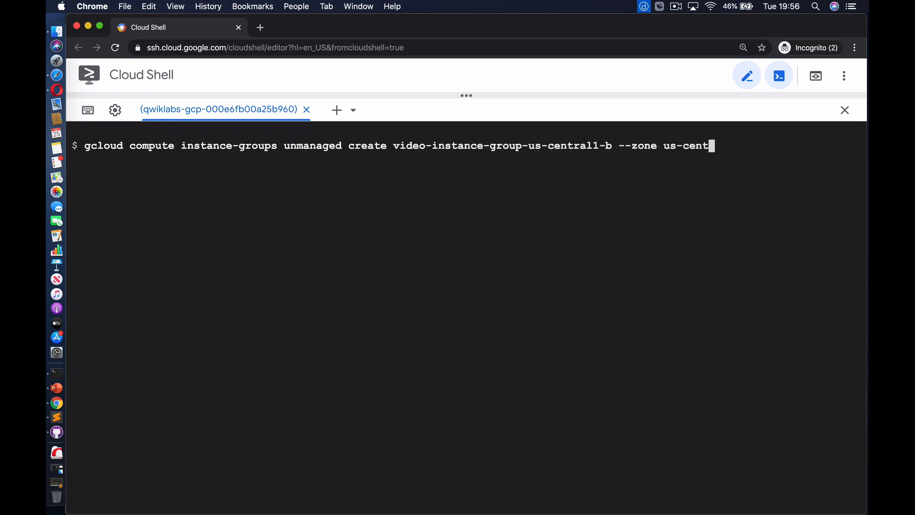
{"action": "type", "text": " instance group"}
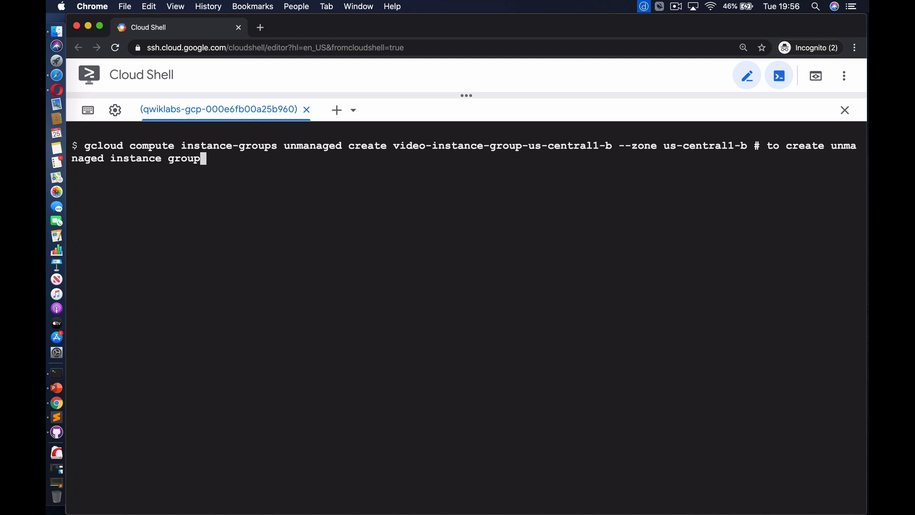
{"action": "key", "text": "Return"}
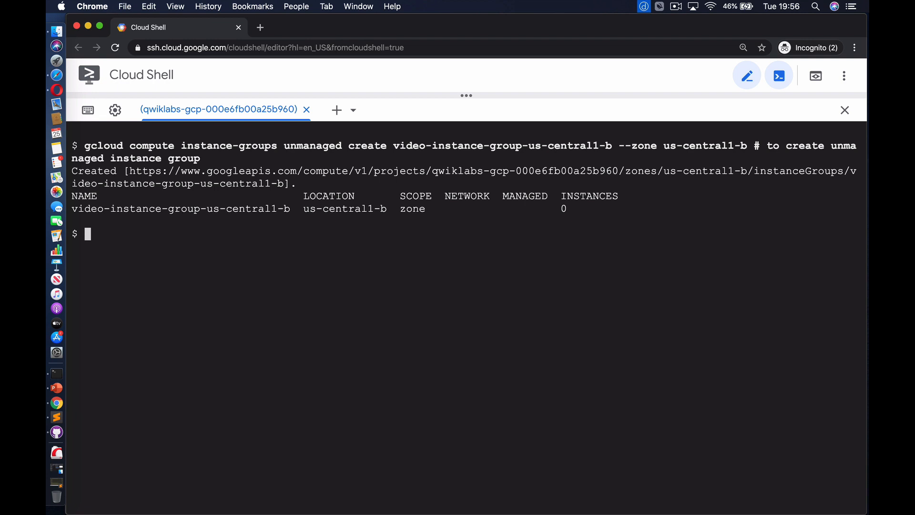
Create the unmanaged instance group html-instance-group-us-central1-b in zone us-central1-b with gcloud, adding the comment "to create unmanaged instance group"
{"action": "type", "text": "gcloud compute ins"}
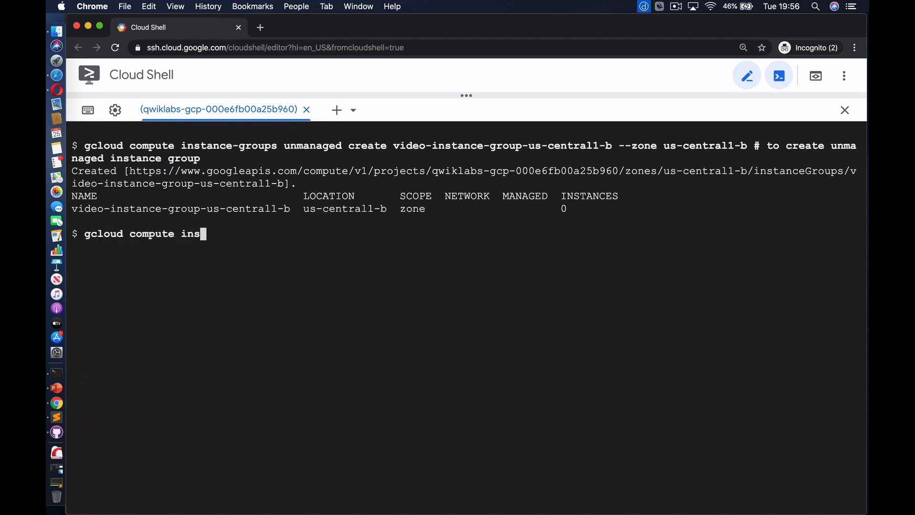
{"action": "type", "text": "tance-groups unmanaged create html-i"}
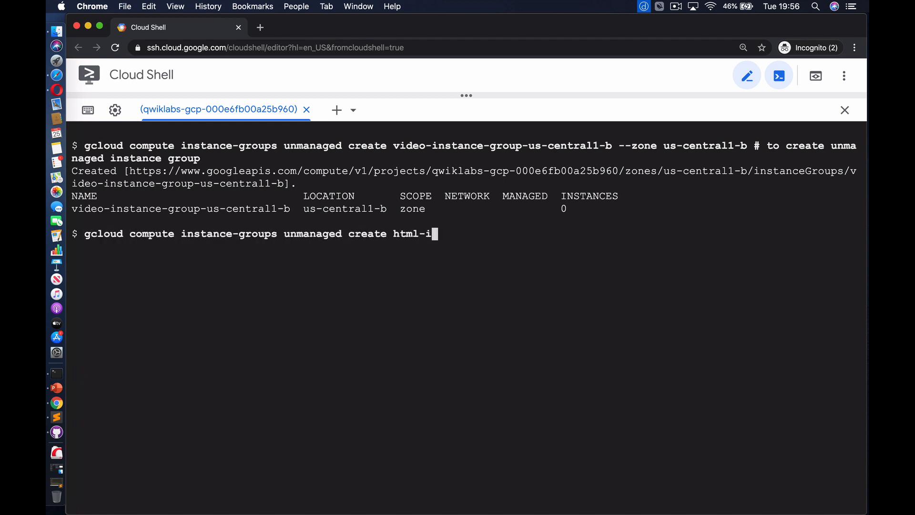
{"action": "type", "text": "nstance-group-us-central1-b --zone u"}
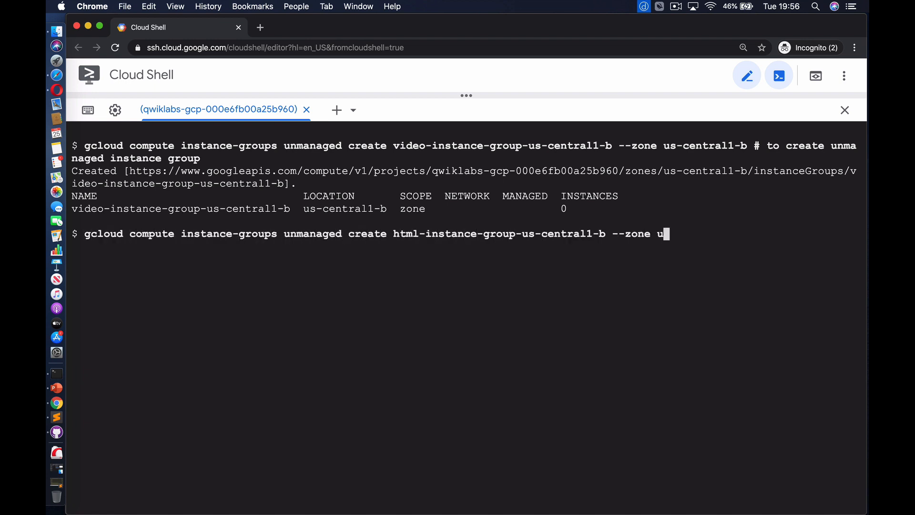
{"action": "type", "text": "s-central1-b # to create unmanaged instance g roup"}
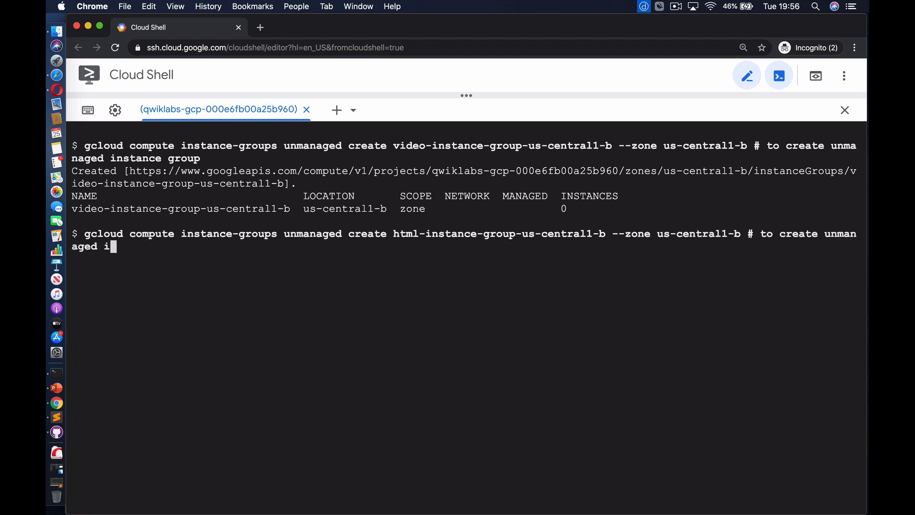
{"action": "key", "text": "Return"}
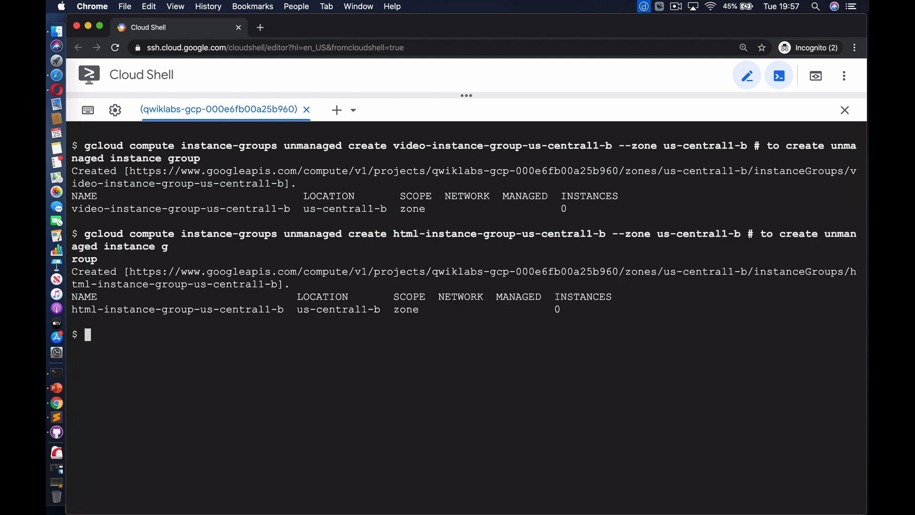
Create the unmanaged instance group video-instance-group-europe-west1-b in zone europe-west1-b with gcloud, adding the comment "to create unmanaged instance group"
{"action": "type", "text": "gcloud compute instance-groups unmanaged"}
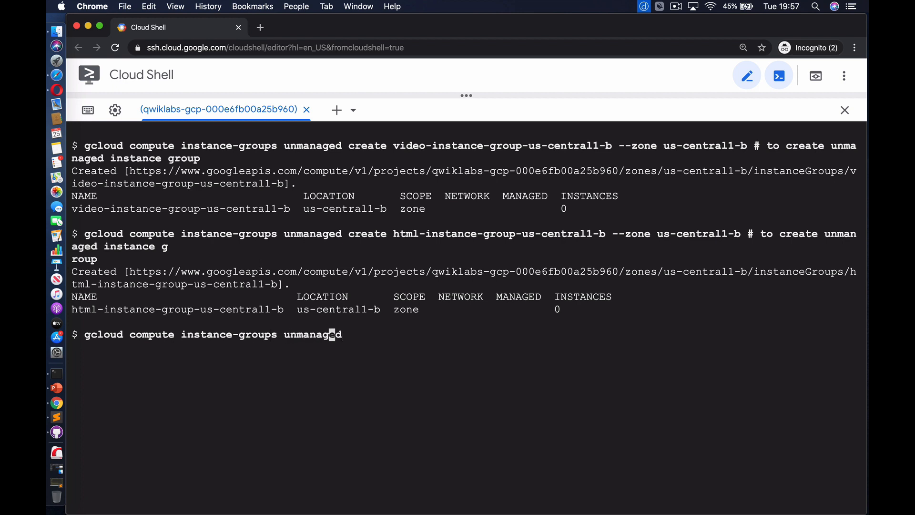
{"action": "type", "text": " create video-instance-group-europe-we"}
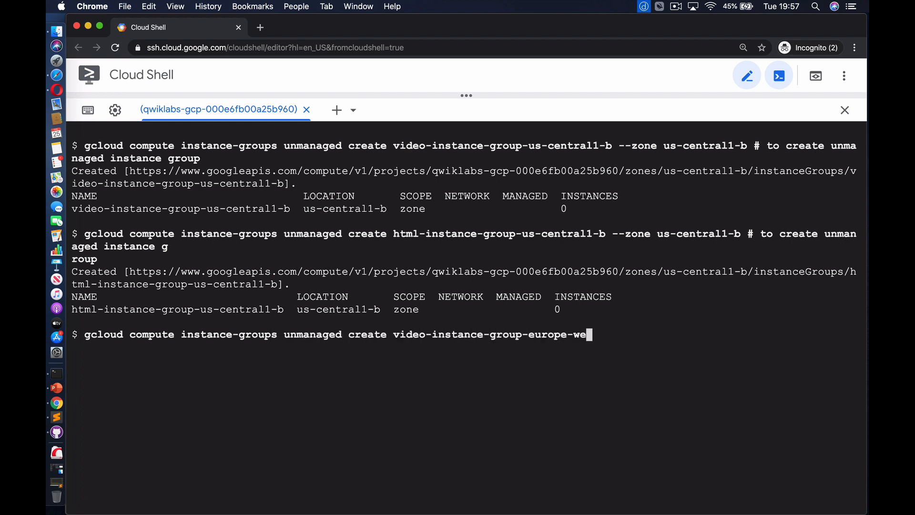
{"action": "type", "text": "st1-b --zone europe-west1-b # to creat"}
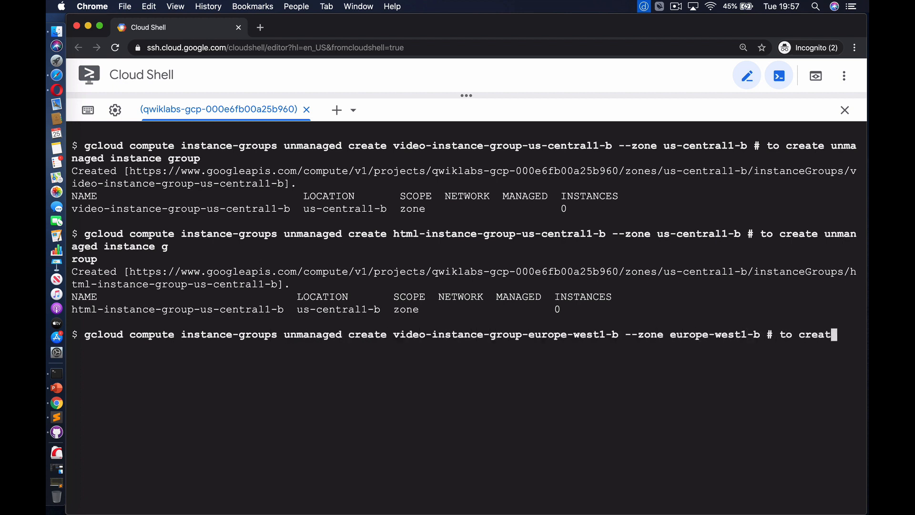
{"action": "type", "text": "e unmanaged instance group"}
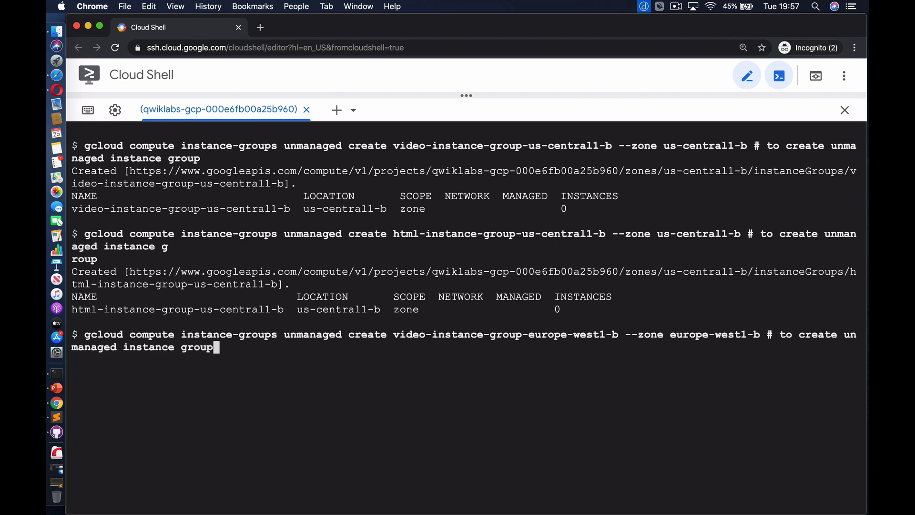
{"action": "key", "text": "Return"}
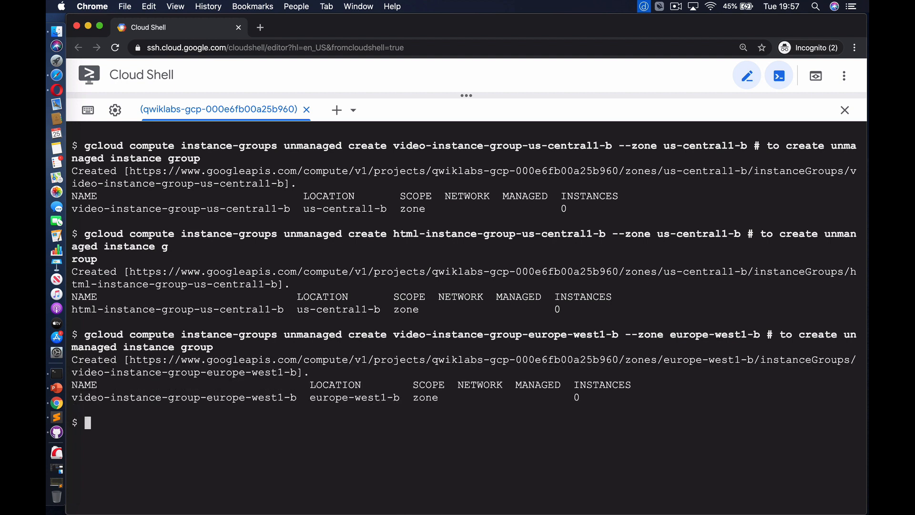
Create the unmanaged instance group html-instance-group-europe-west1-b in zone europe-west1-b with gcloud, adding the comment "to create unmanaged instance group"
{"action": "type", "text": "gcloud compute instance-groups un"}
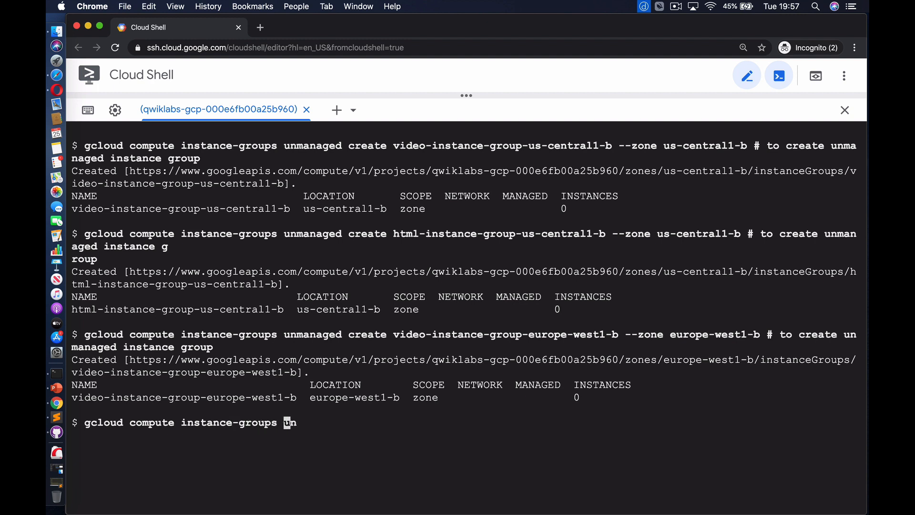
{"action": "type", "text": "managed create html-instance-group-europ"}
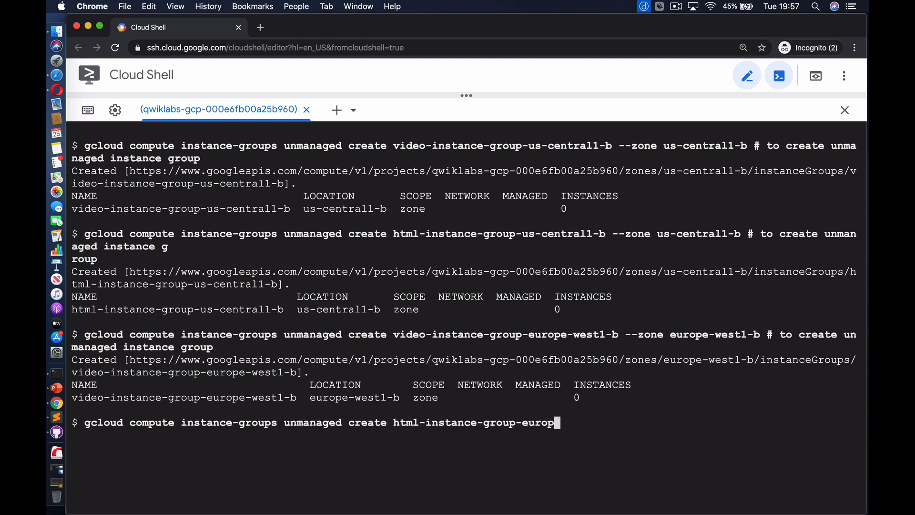
{"action": "type", "text": "e-west1-b --zone europe-west1-b # to cre"}
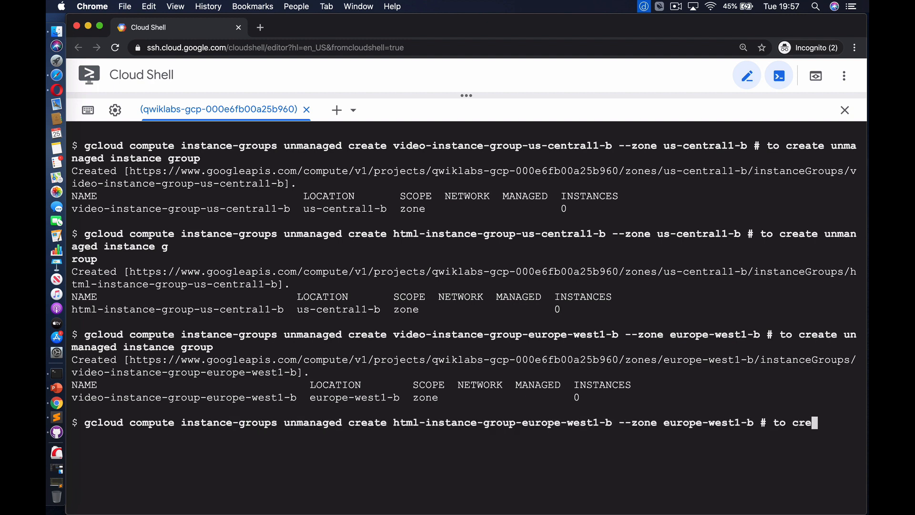
{"action": "type", "text": "ate unmanaged instance group"}
{"action": "key", "text": "Return"}
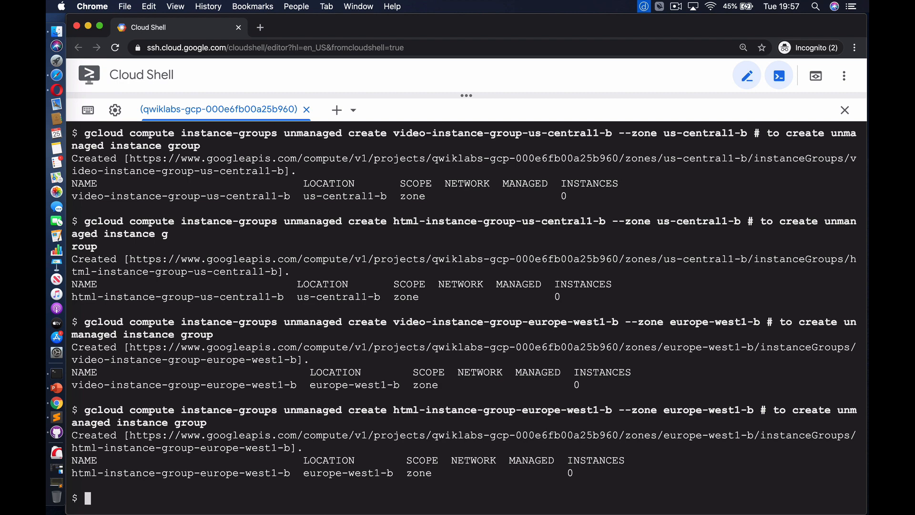
With gcloud, add video-instance-us-central1-b to video-instance-group-us-central1-b in zone us-central1-b, with the comment "to add instance to unmanaged instance group"
{"action": "type", "text": "gcloud compute "}
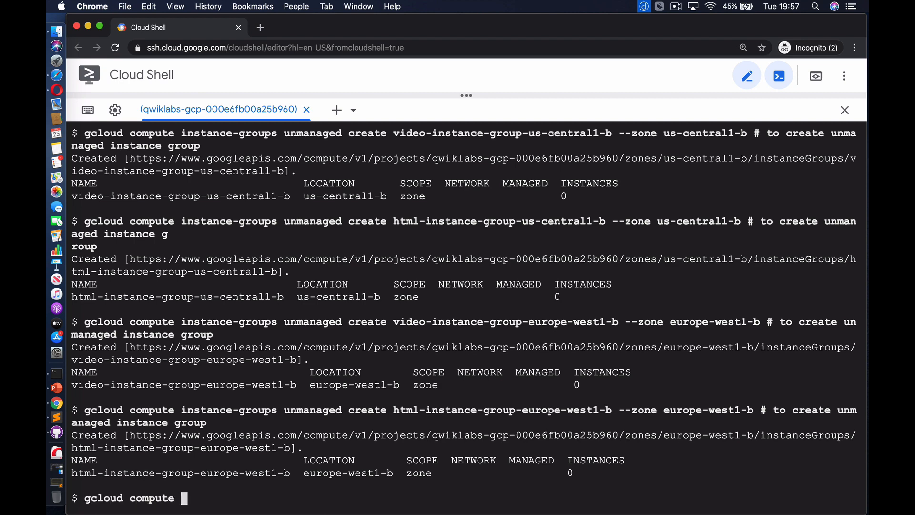
{"action": "type", "text": "instance-groups unmanaged add-instances vide"}
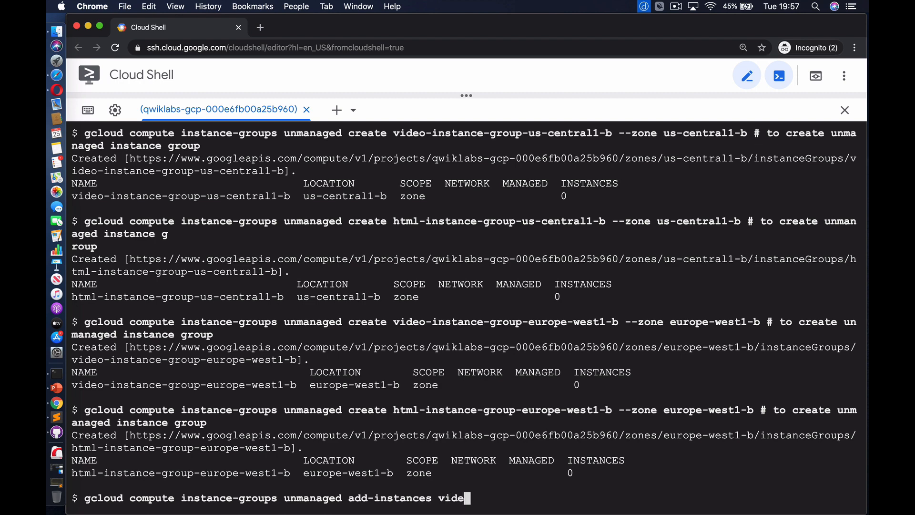
{"action": "type", "text": "o-instance-group-us-central1-b --instances vid"}
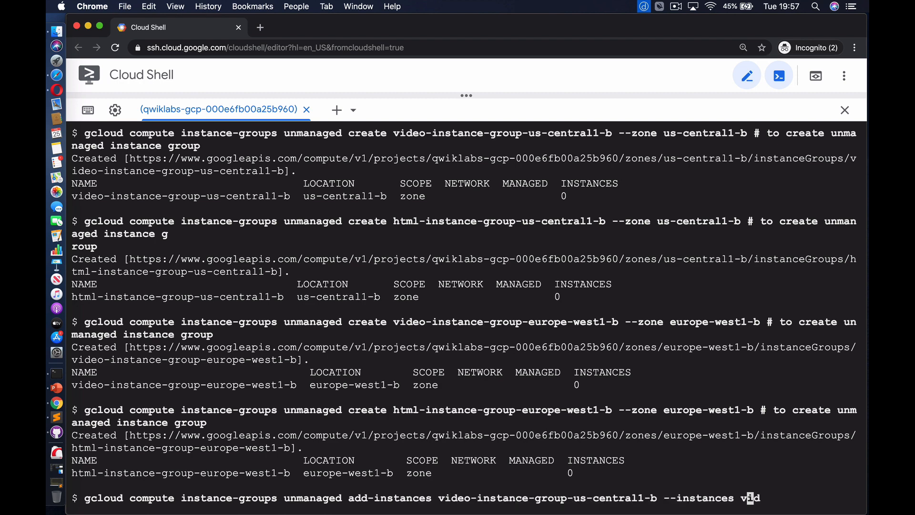
{"action": "type", "text": "eo-instance-us-central1-b --zone us-central1"}
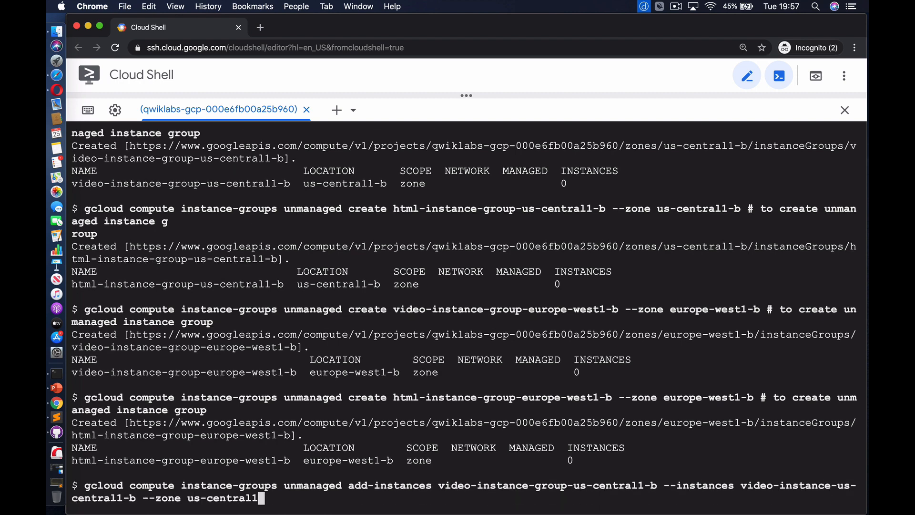
{"action": "type", "text": "-b # to add instance to unmanaged instance group"}
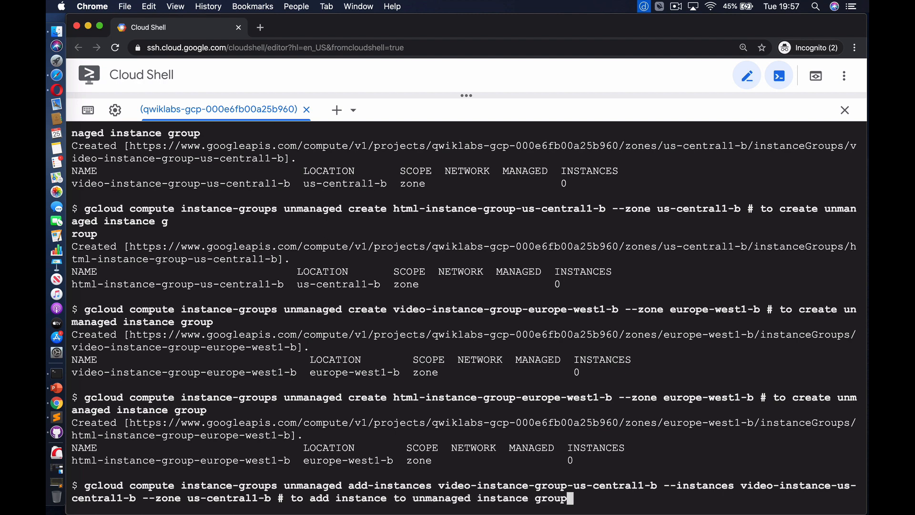
{"action": "key", "text": "Return"}
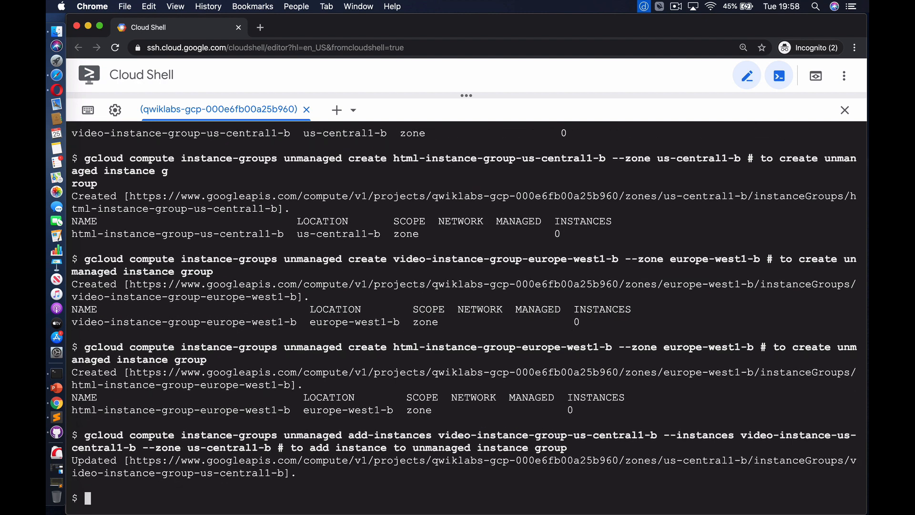
With gcloud, add html-instance-us-central1-b to html-instance-group-us-central1-b in zone us-central1-b, with the comment "to add instance to unmanaged instance group"
{"action": "type", "text": "gcloud compute"}
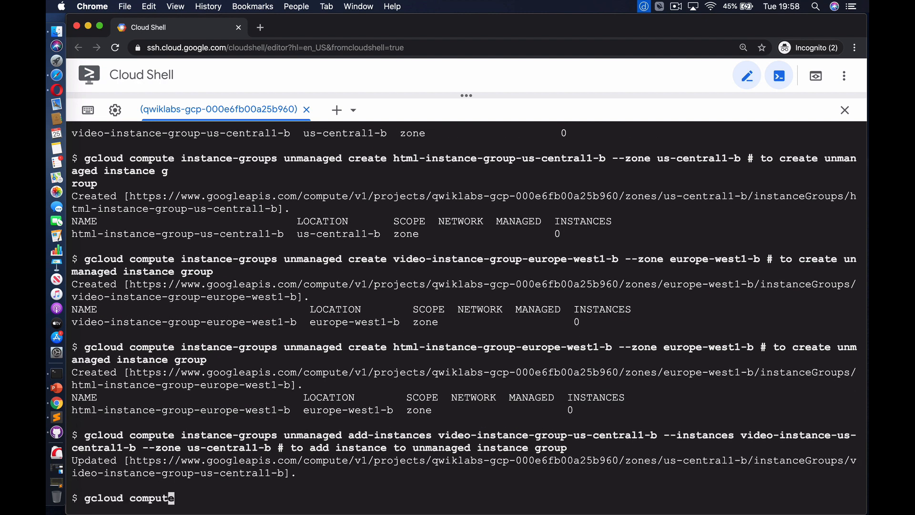
{"action": "type", "text": " instance-groups unmanaged add-instances "}
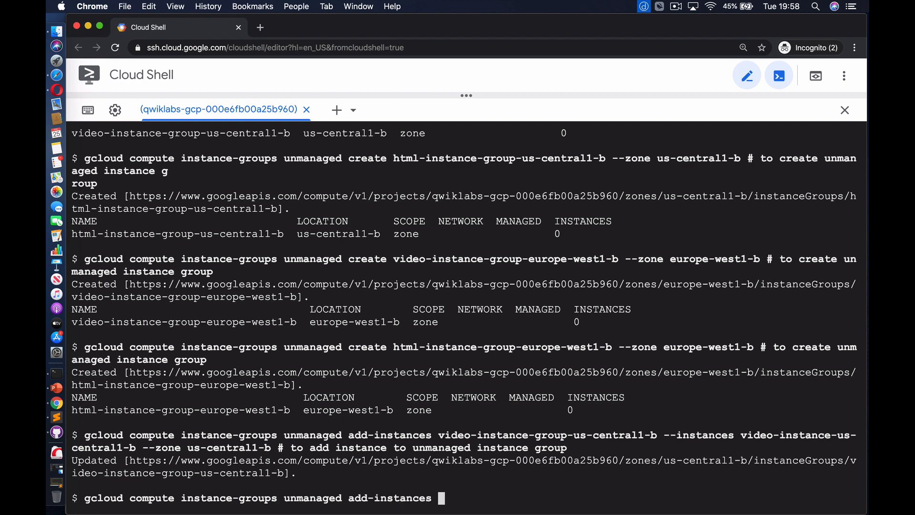
{"action": "type", "text": "html-instance-group-us-central1-b --inst"}
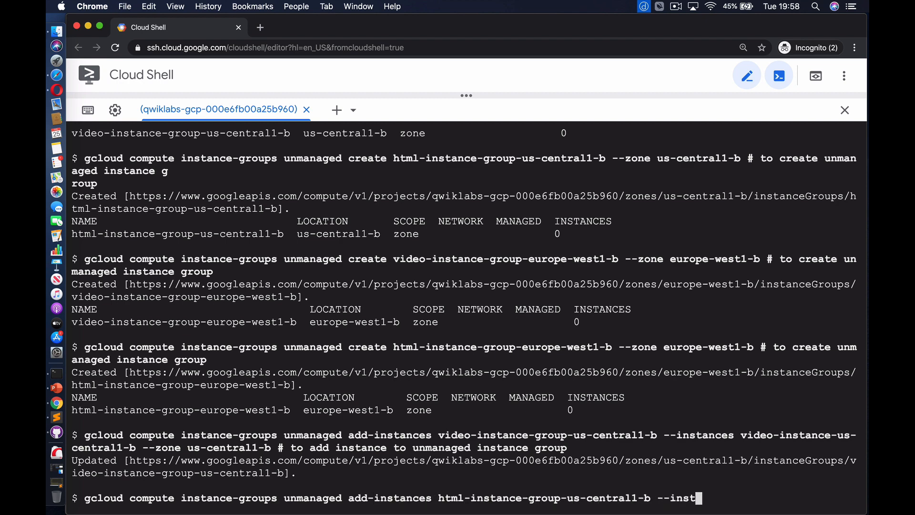
{"action": "type", "text": "ances html-instance-us-central1-b --zone"}
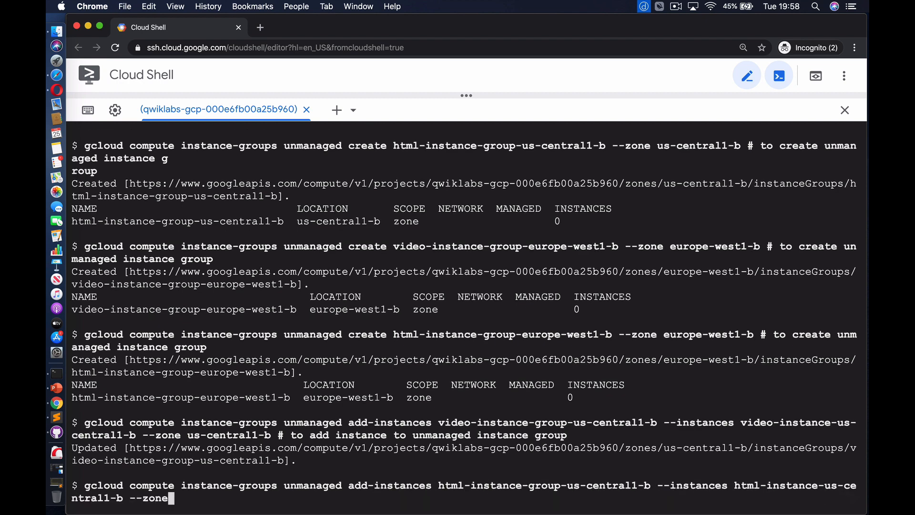
{"action": "type", "text": " us-central1-b # to add instance to unmanaged instance group"}
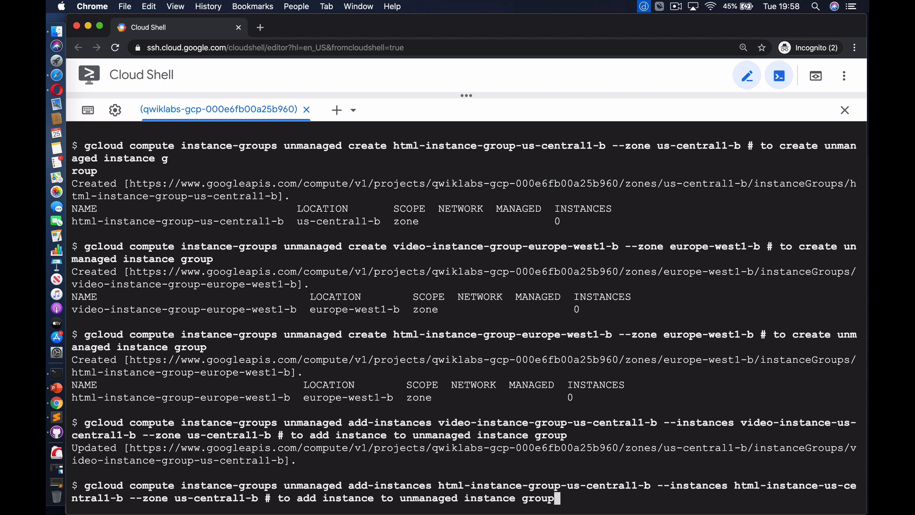
{"action": "key", "text": "Return"}
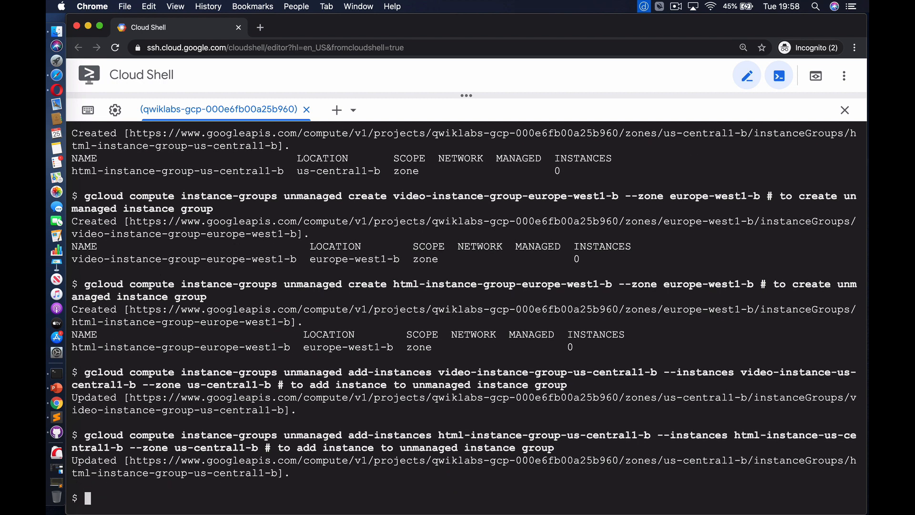
With gcloud, add video-instance-europe-west1-b to video-instance-group-europe-west1-b in zone europe-west1-b, with the comment "to add instance to unmanaged instance group"
{"action": "type", "text": "gcloud compute instance-groups u"}
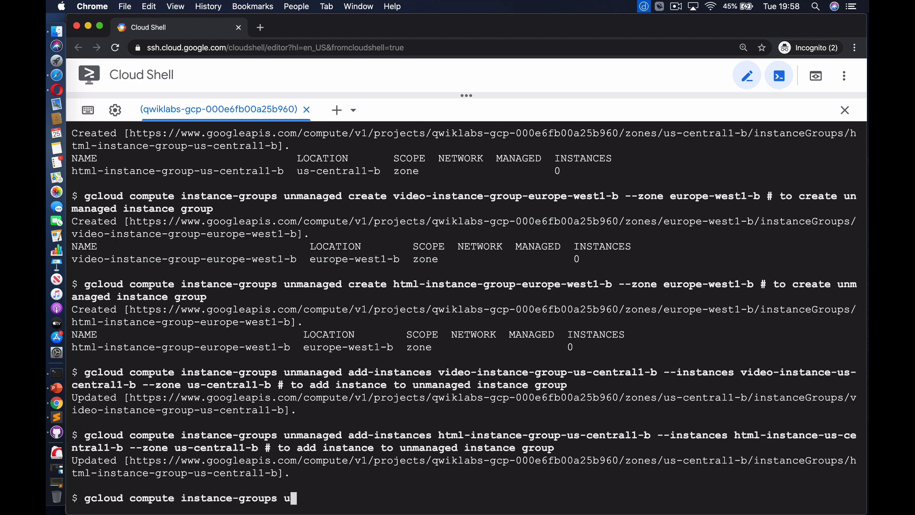
{"action": "type", "text": "nmanaged add-instances video-instance-"}
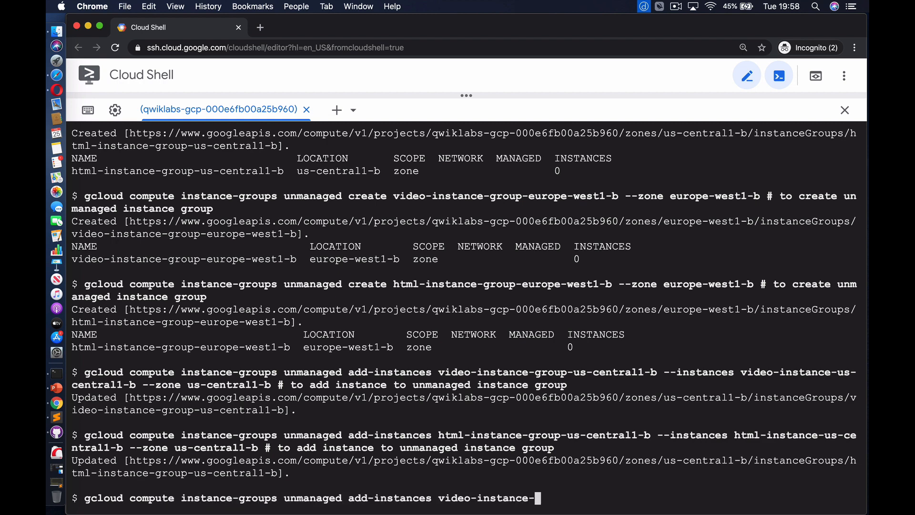
{"action": "type", "text": "group-europe-west1-b --instances video"}
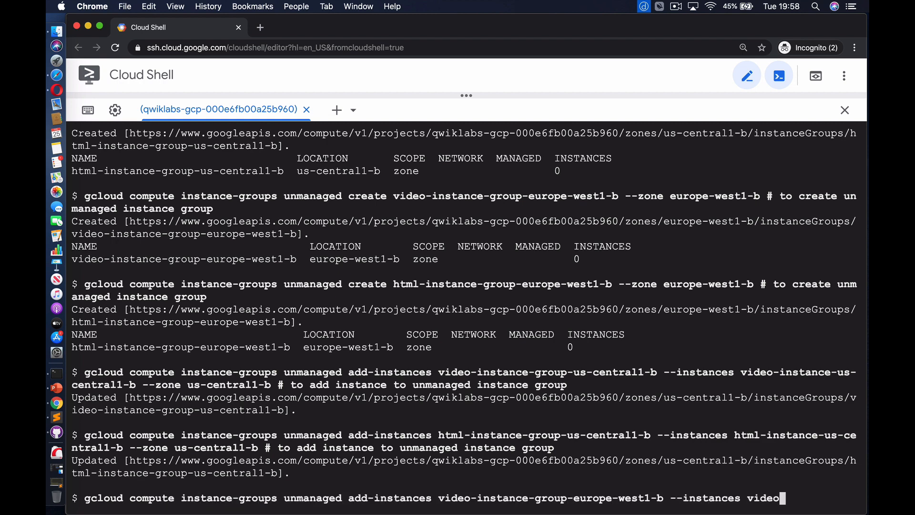
{"action": "type", "text": "-instance-europe-west1-b --zone europe-w"}
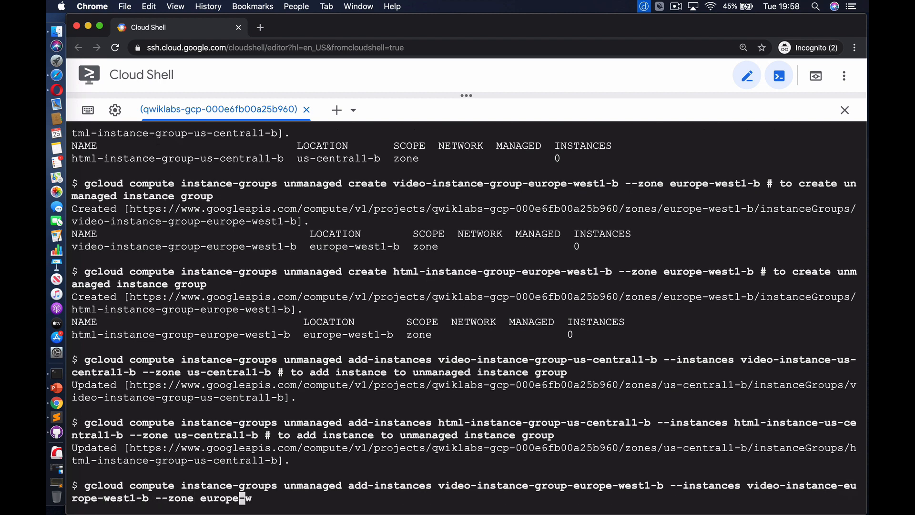
{"action": "type", "text": "est1-b # to add instance to unmanaged "}
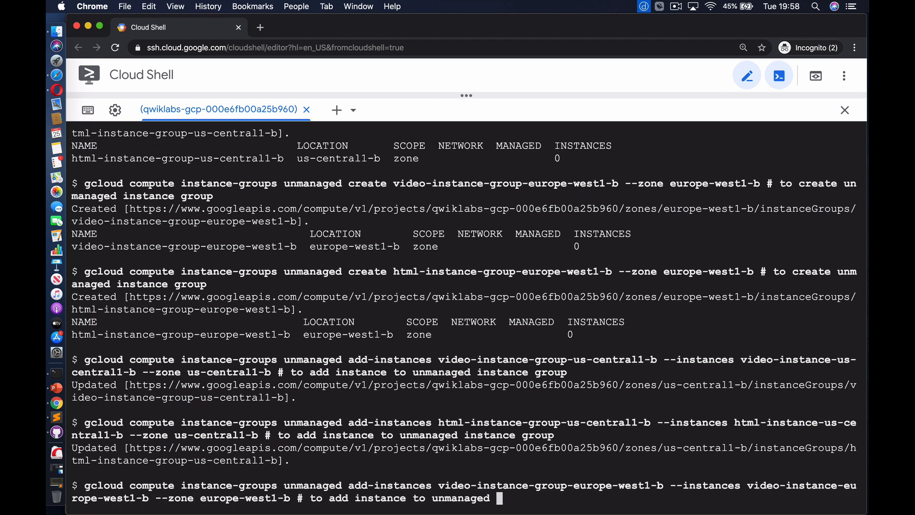
{"action": "type", "text": "instance group"}
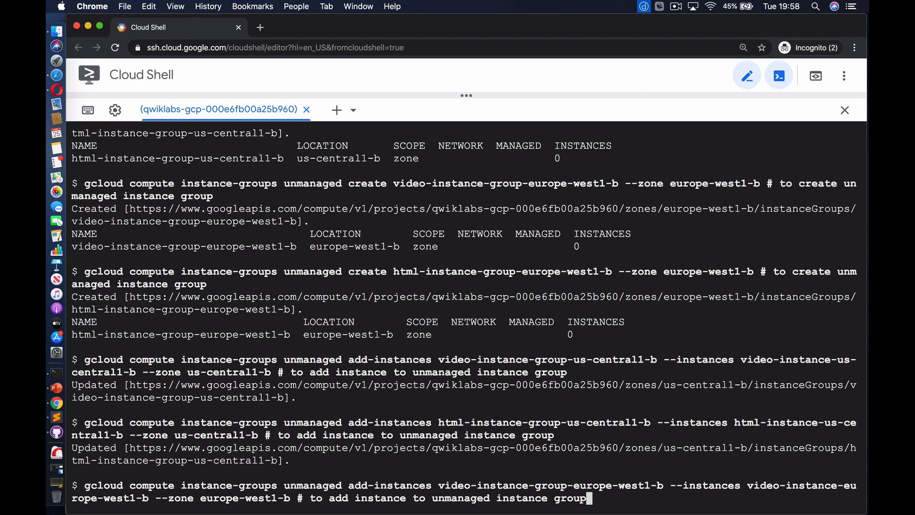
{"action": "key", "text": "Return"}
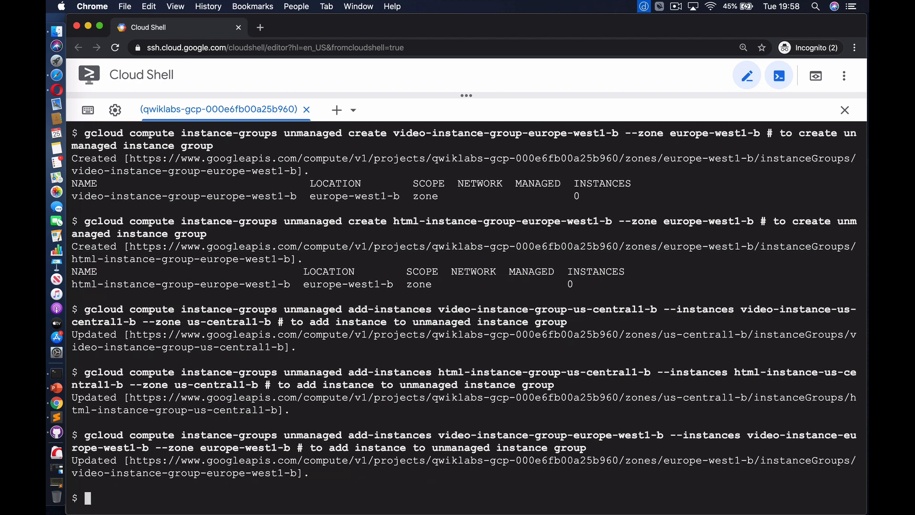
With gcloud, add html-instance-europe-west1-b to html-instance-group-europe-west1-b in zone europe-west1-b, with the comment "to add instance to unmanaged instance group"
{"action": "type", "text": "gcloud compute instance-"}
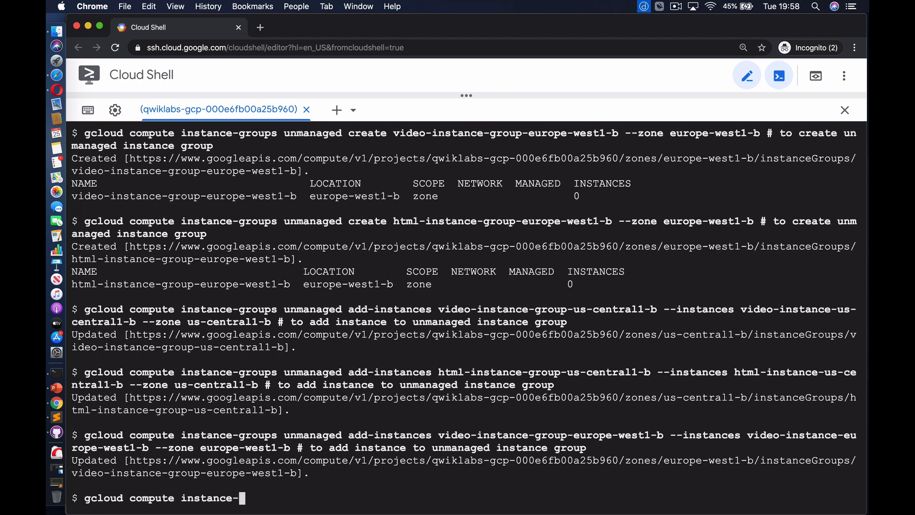
{"action": "type", "text": "groups unmanaged add-instances html-instan"}
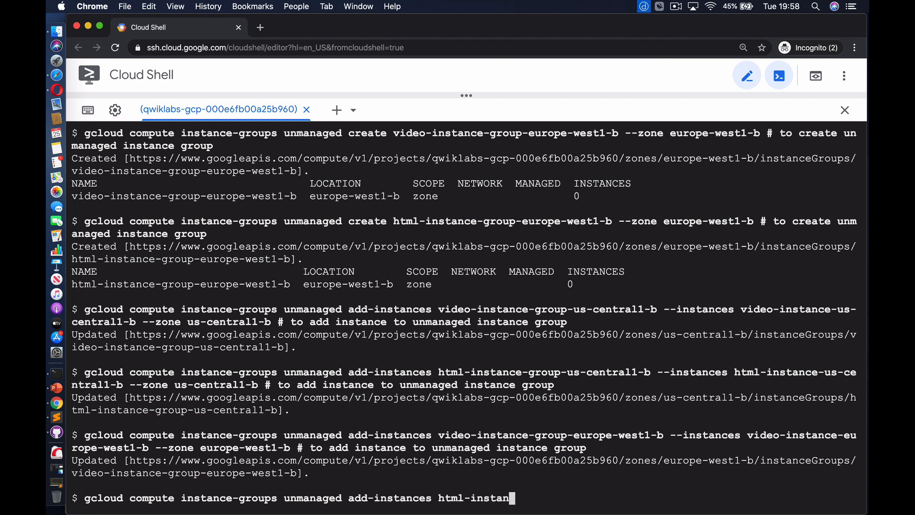
{"action": "type", "text": "ce-group-europe-west1-b --instances html-i"}
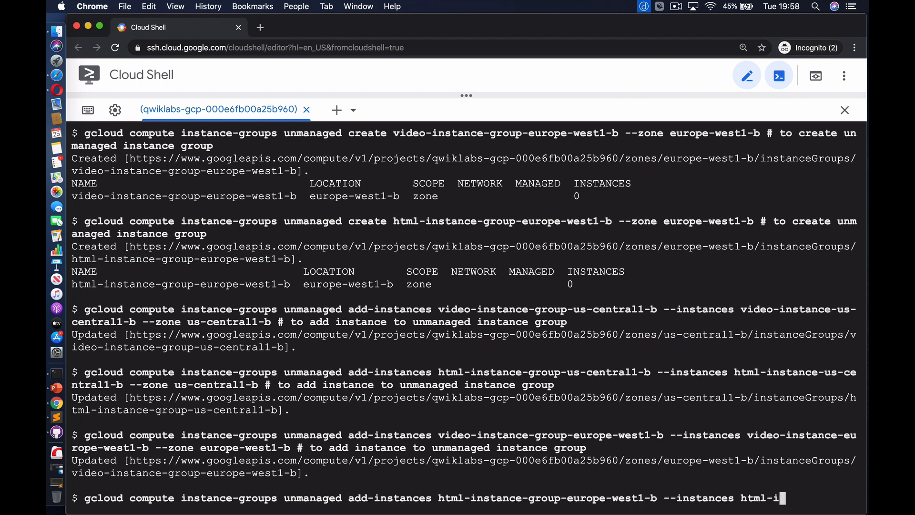
{"action": "type", "text": "nstance-europe-west1-b --zone europe-wes"}
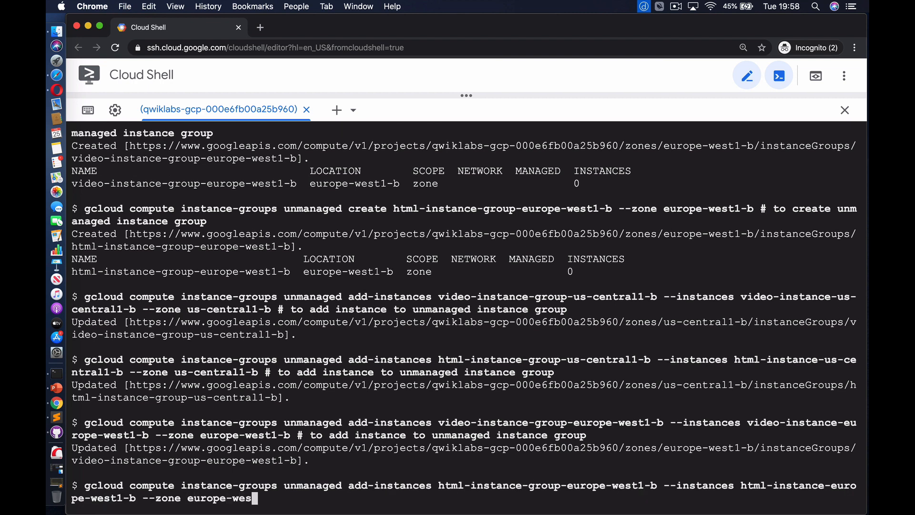
{"action": "type", "text": "t1-b # to add instance to unmanaged instance group"}
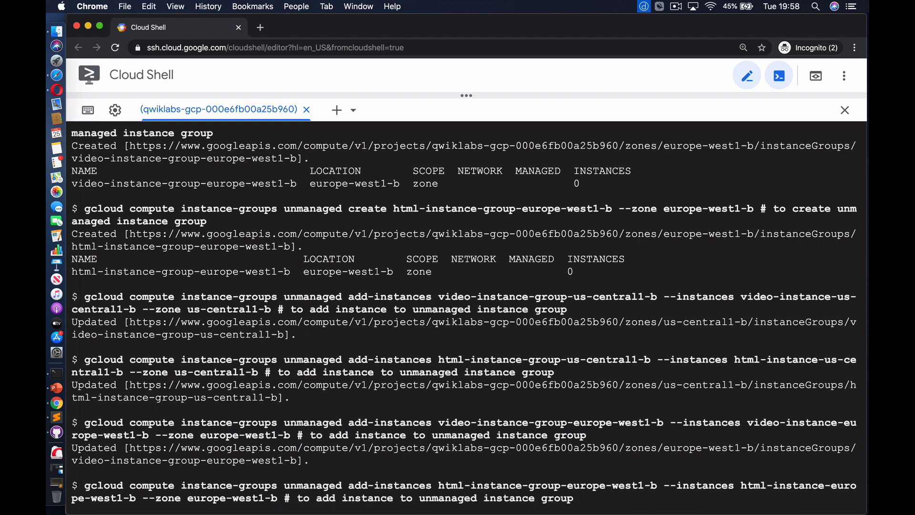
{"action": "key", "text": "Return"}
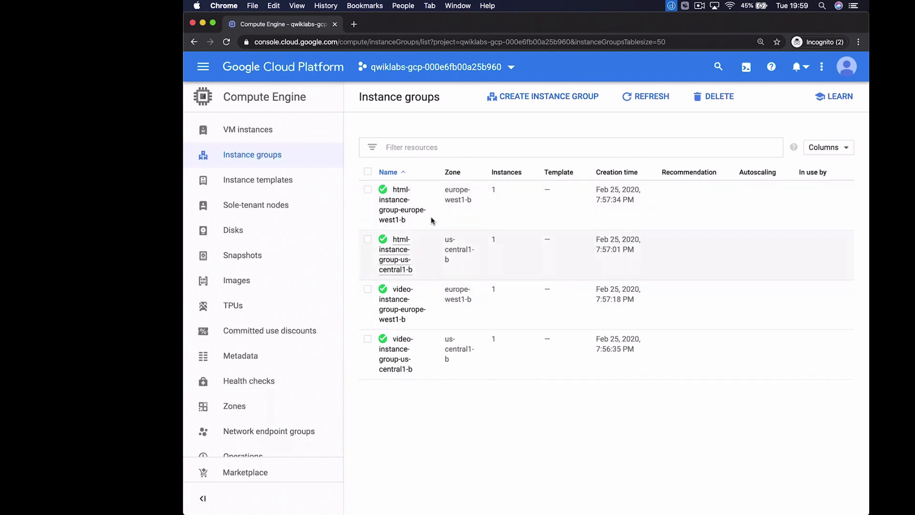
In the Google Cloud console's instance groups, open html-instance-group-us-central1-b and examine its members
{"action": "left_click", "coordinate": [395, 253]}
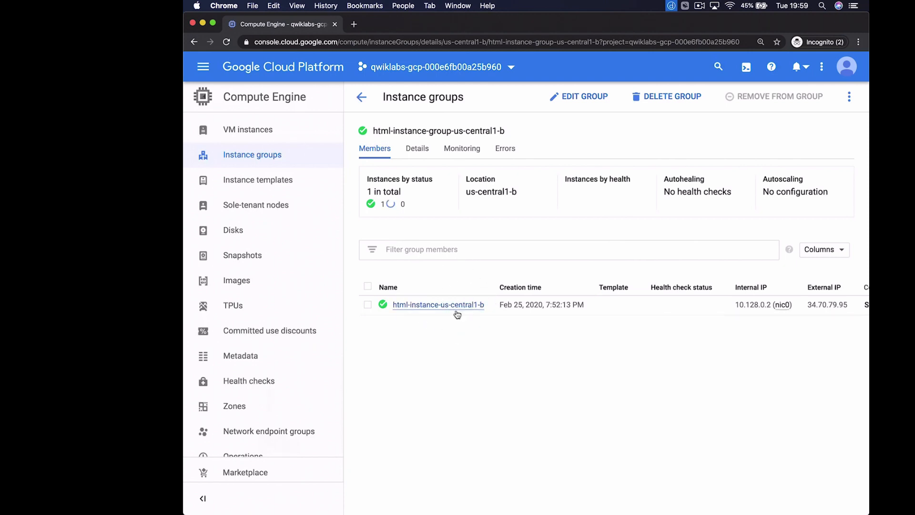
Examine the remaining columns in the member list of html-instance-group-us-central1-b
{"action": "scroll", "coordinate": [514, 356], "scroll_direction": "right", "scroll_amount": 2}
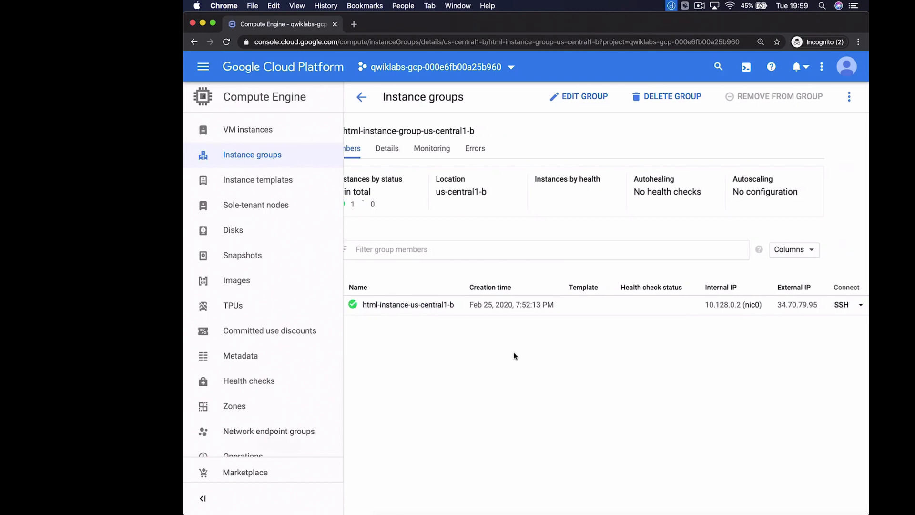
{"action": "scroll", "coordinate": [514, 355], "scroll_direction": "left", "scroll_amount": 2}
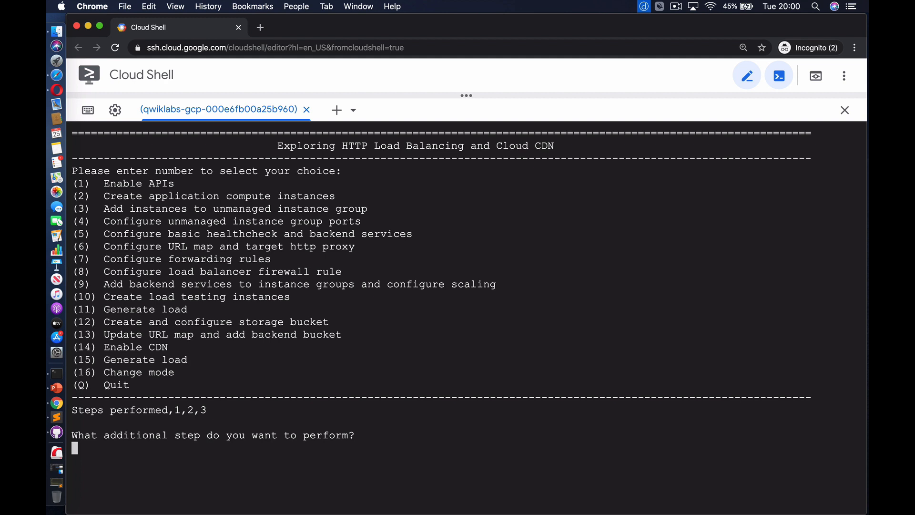
In Cloud Shell, start the instance group ports step and use gcloud to set named port http:80 on video-instance-group-us-central1-b, zone us-central1-b, commented "to configure port"
{"action": "type", "text": "Q"}
{"action": "key", "text": "Return"}
{"action": "type", "text": "gcloud c"}
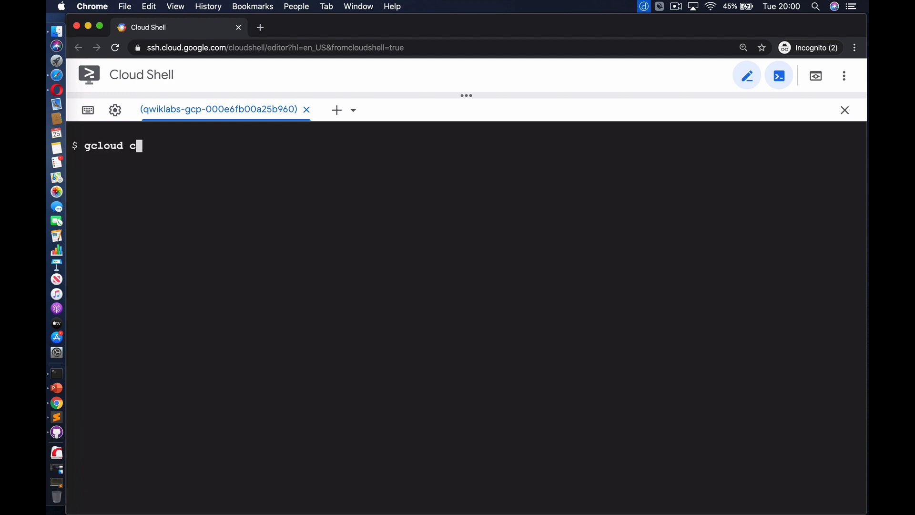
{"action": "type", "text": "ompute instance-groups unmanaged set-named-p"}
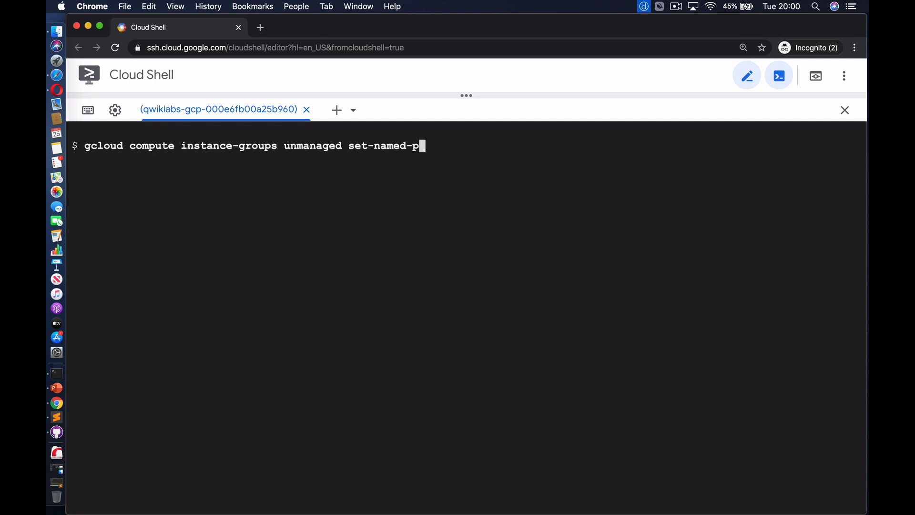
{"action": "type", "text": "orts video-instance-group-us-central1-b --"}
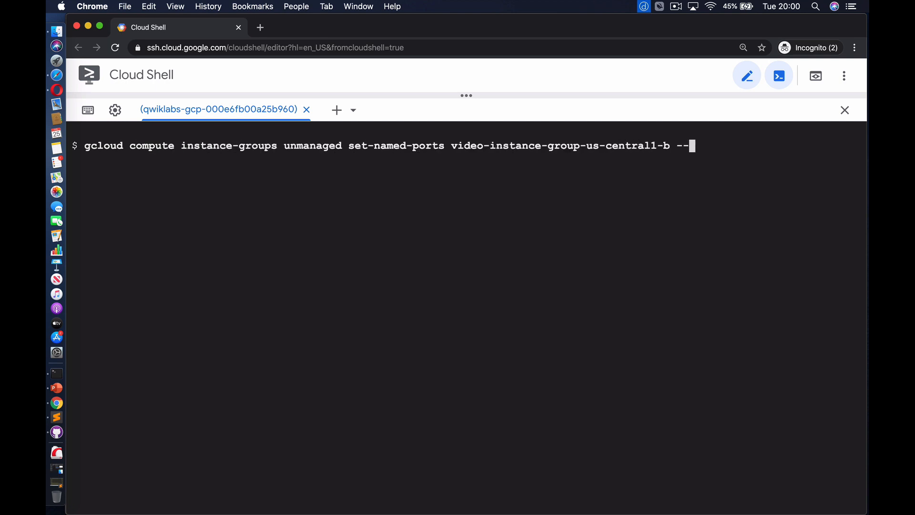
{"action": "type", "text": "named-ports http:80 --zone us-central1-b # to configure port"}
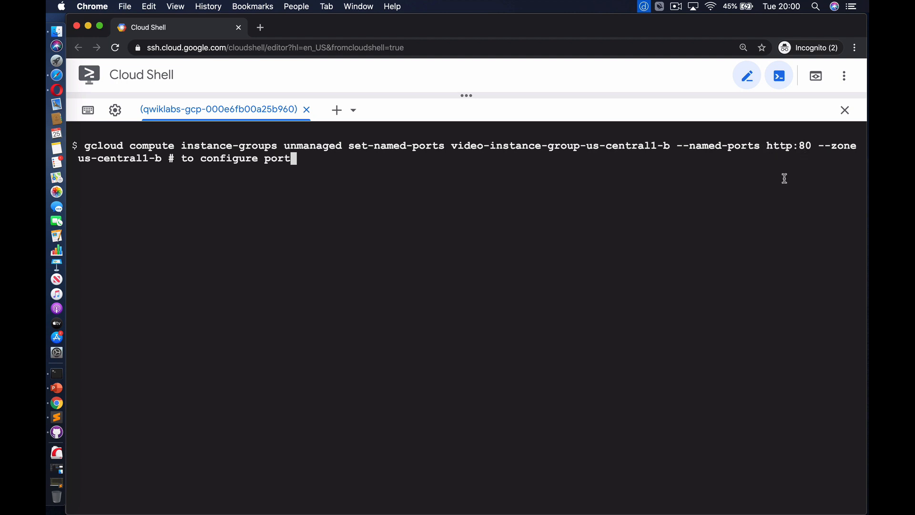
{"action": "key", "text": "Return"}
With gcloud, set named port http:80 on unmanaged html-instance-group-us-central1-b in zone us-central1-b, with the comment "to configure port"
{"action": "type", "text": "gclo"}
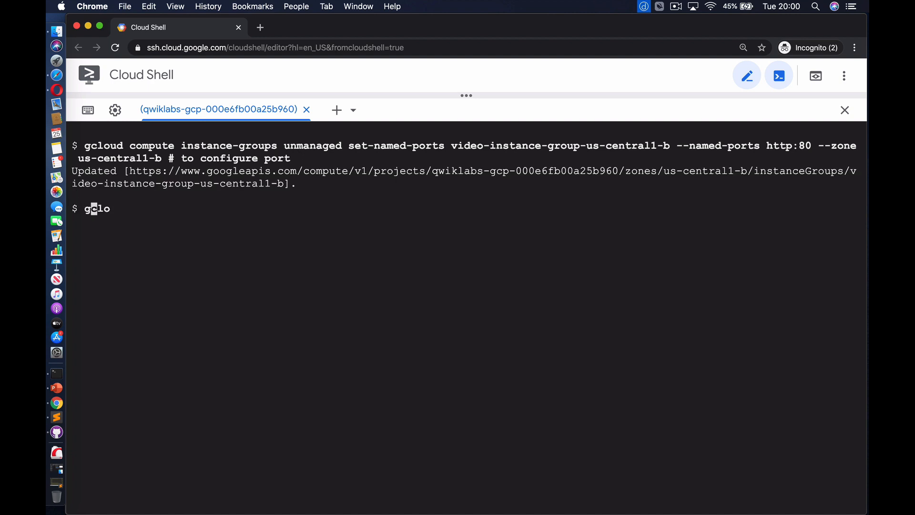
{"action": "type", "text": "ud compute instance-groups unmanaged set-named-ports html-instance"}
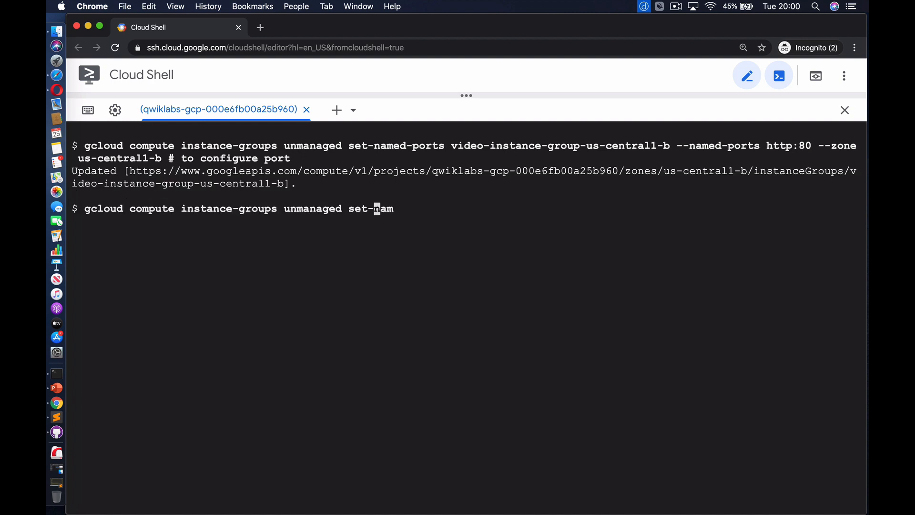
{"action": "type", "text": "s-central1-b -"}
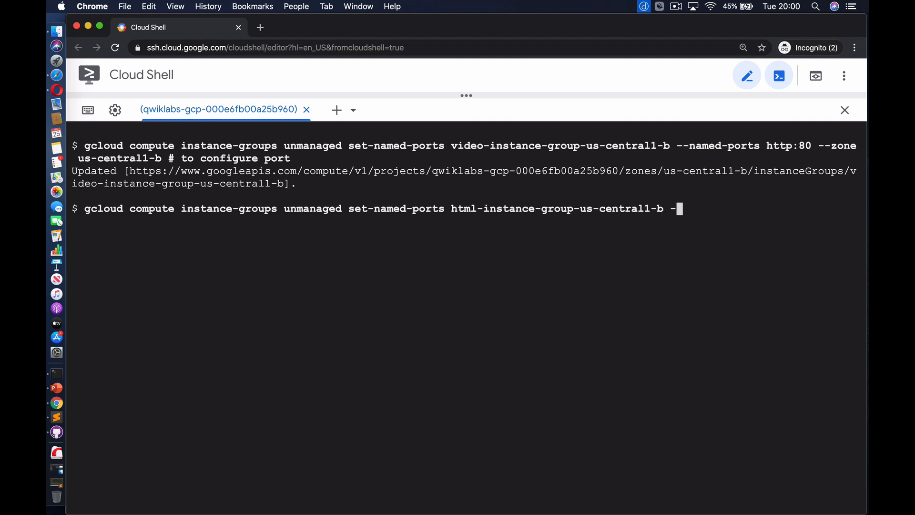
{"action": "type", "text": "-named-ports http:80 --zone us-central1-b # to configure port"}
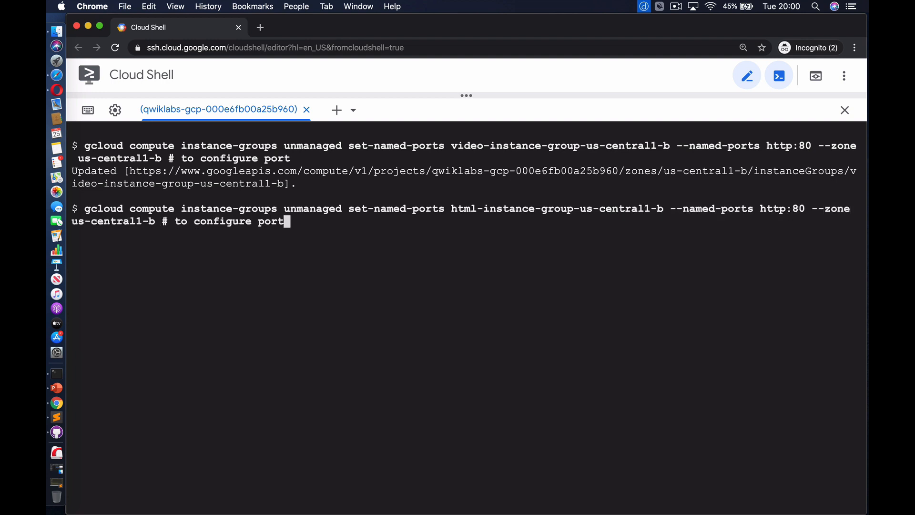
{"action": "key", "text": "Return"}
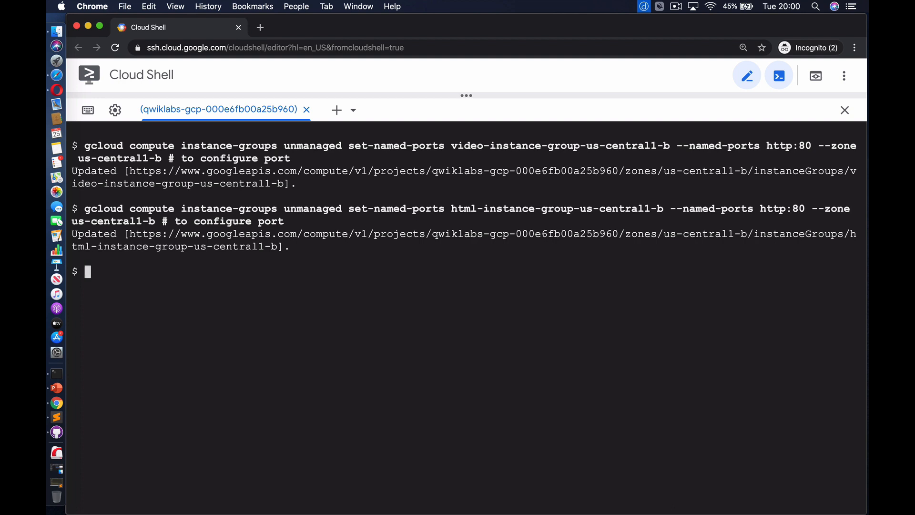
With gcloud, set named port http:80 on unmanaged video-instance-group-europe-west1-b in zone europe-west1-b, with the comment "to configure port"
{"action": "type", "text": "gcloud compute instance-groups unmanage"}
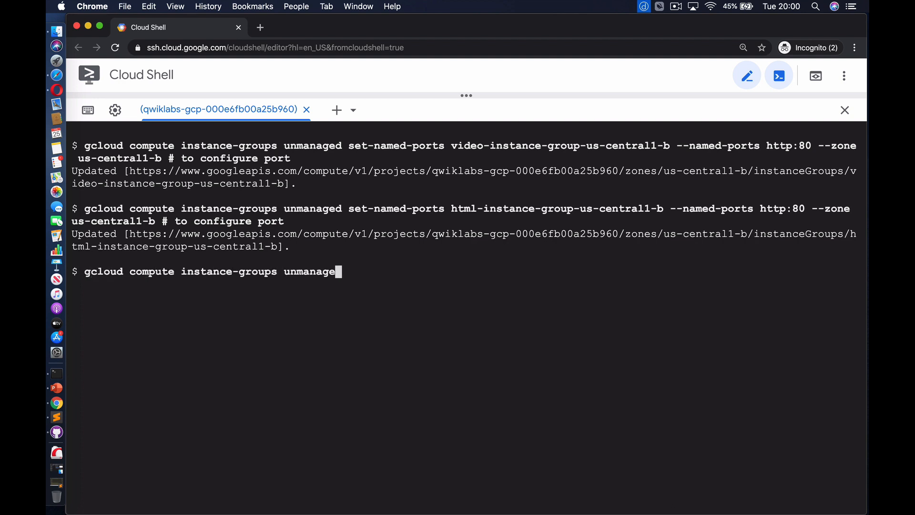
{"action": "type", "text": "d set-named-ports video-instance-group-eur"}
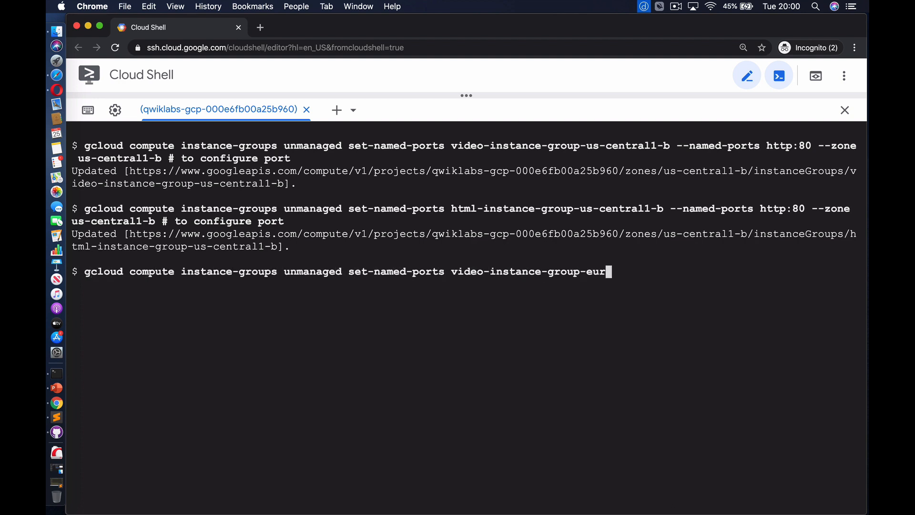
{"action": "type", "text": "ope-west1-b --named-ports http:80 --zone e"}
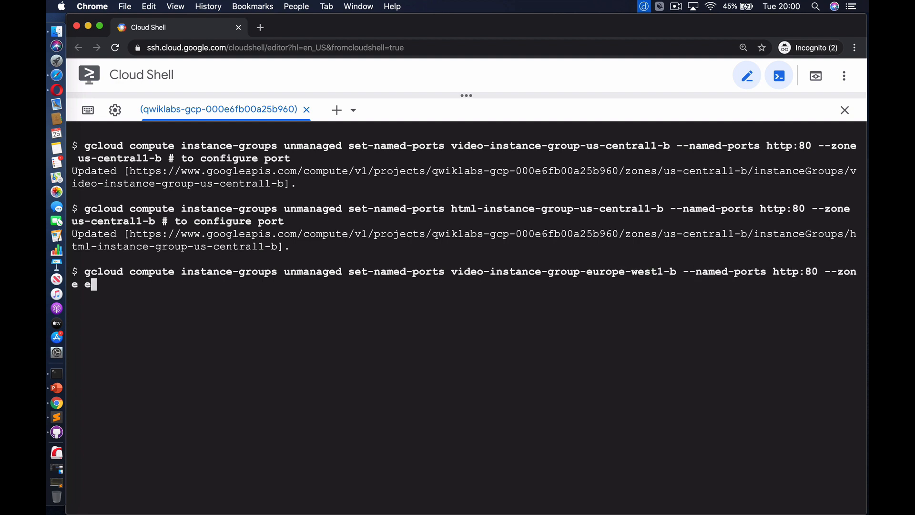
{"action": "type", "text": "urope-west1-b # to configure port"}
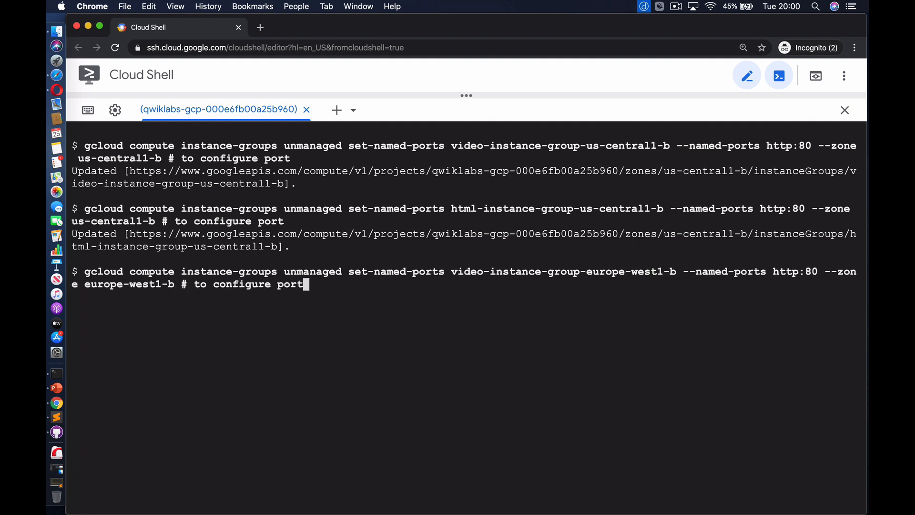
{"action": "key", "text": "Return"}
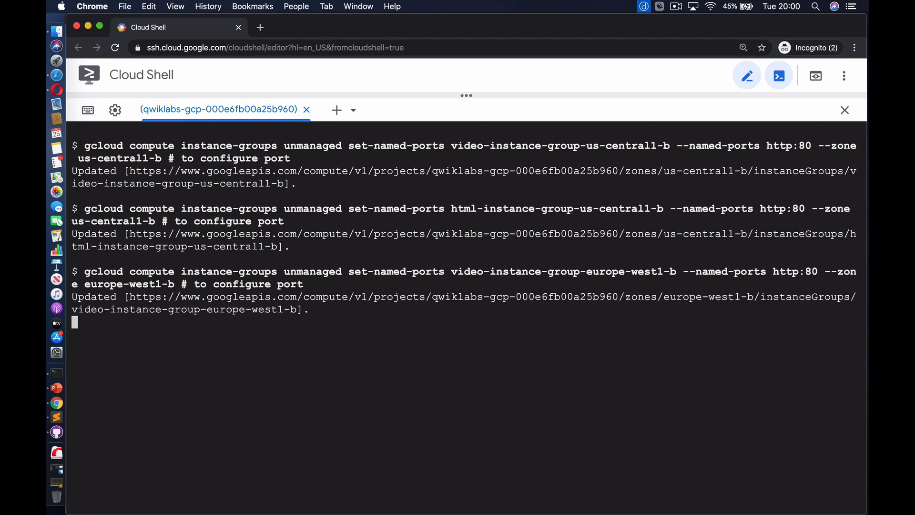
With gcloud, set named port http:80 on unmanaged html-instance-group-europe-west1-b in zone europe-west1-b, with the comment "to configure port"
{"action": "type", "text": "gcloud comput"}
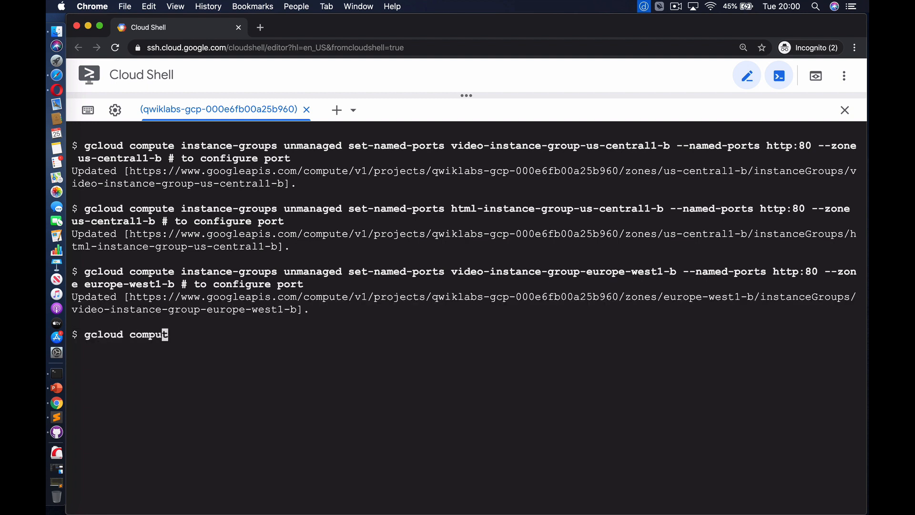
{"action": "type", "text": "e instance-groups unmanaged set-named-"}
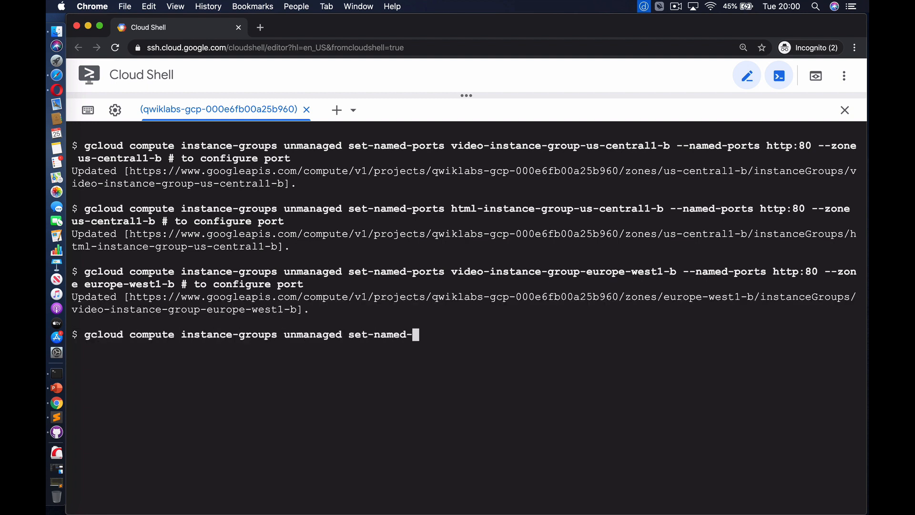
{"action": "type", "text": "ports html-instance-group-europe-west1"}
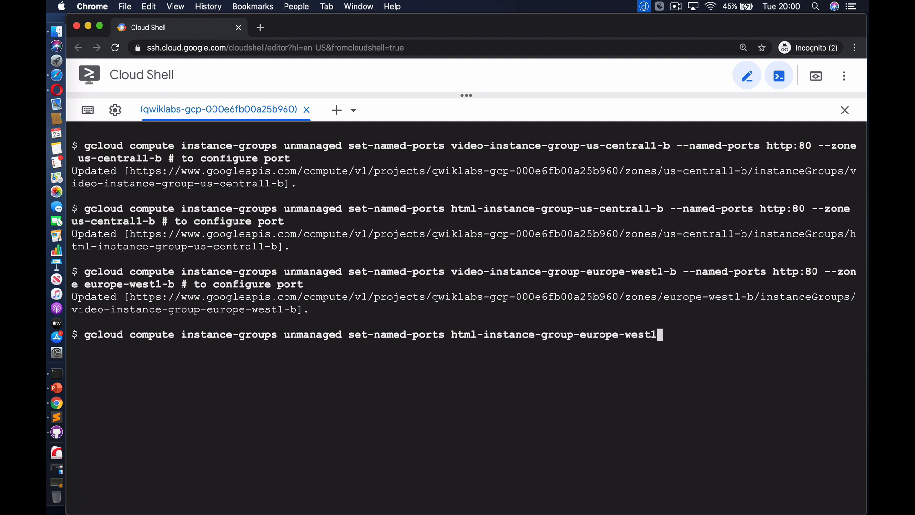
{"action": "type", "text": "-b --named-ports http:80 --zone europ"}
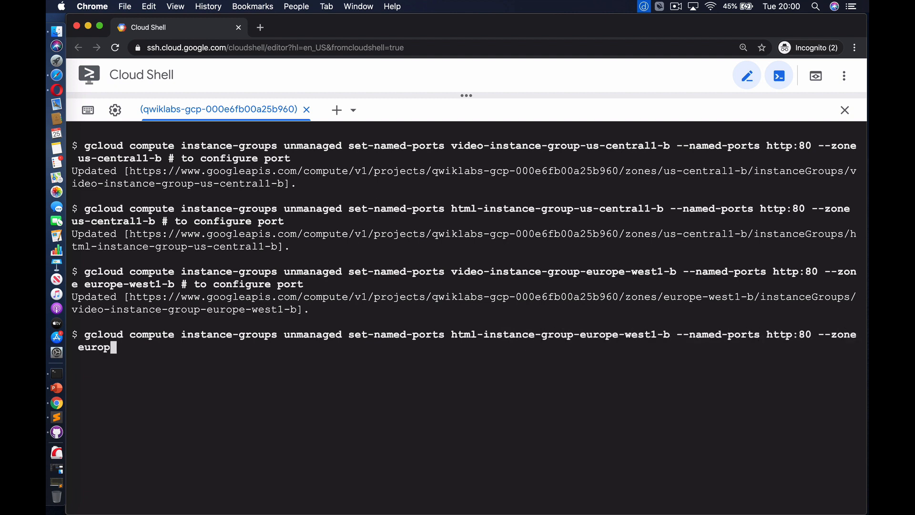
{"action": "type", "text": "e-west1-b # to configure port"}
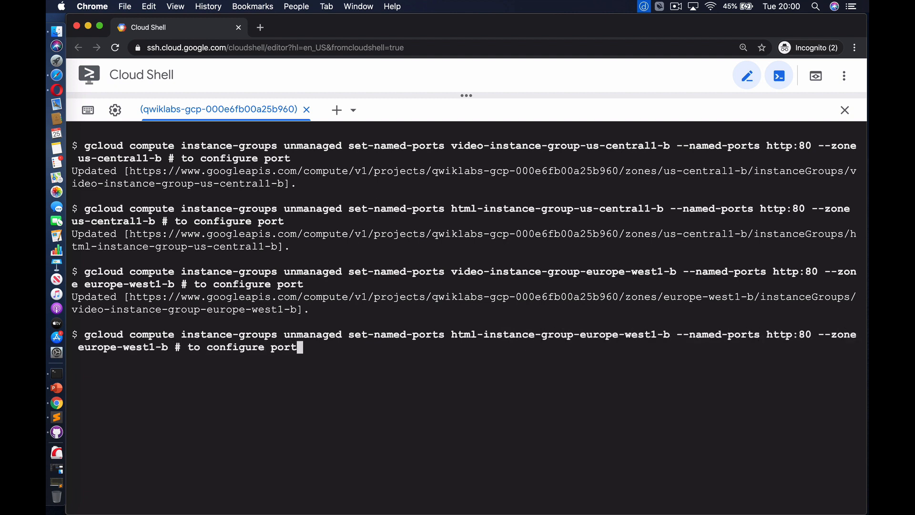
{"action": "key", "text": "Return"}
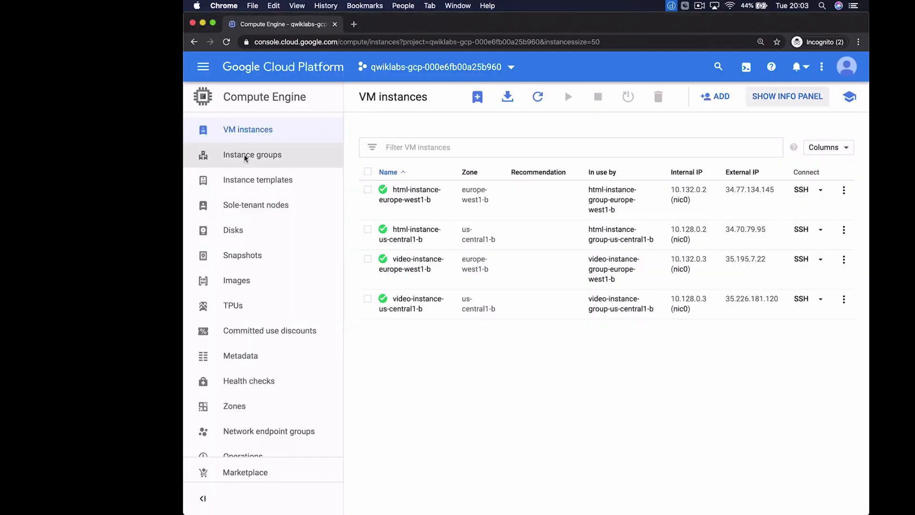
In the Google Cloud console's instance groups, open video-instance-group-europe-west1-b and examine its details
{"action": "left_click", "coordinate": [248, 157]}
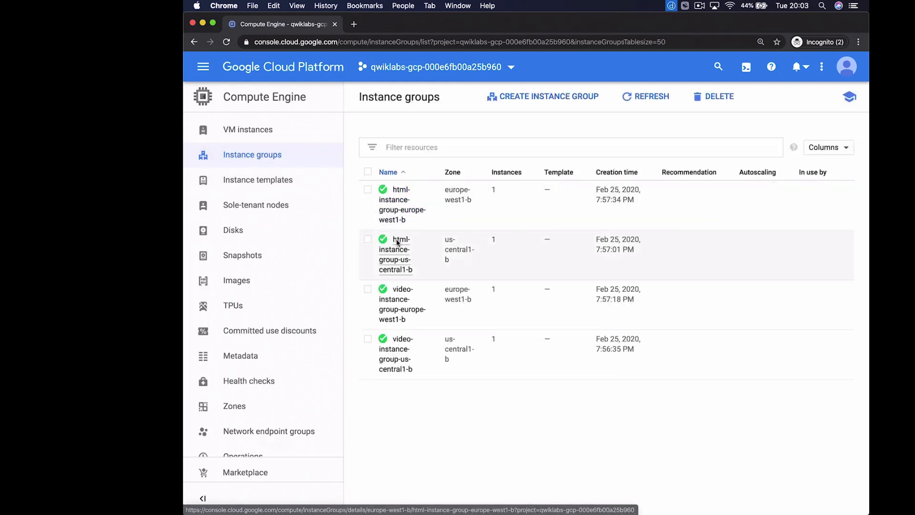
{"action": "left_click", "coordinate": [399, 312]}
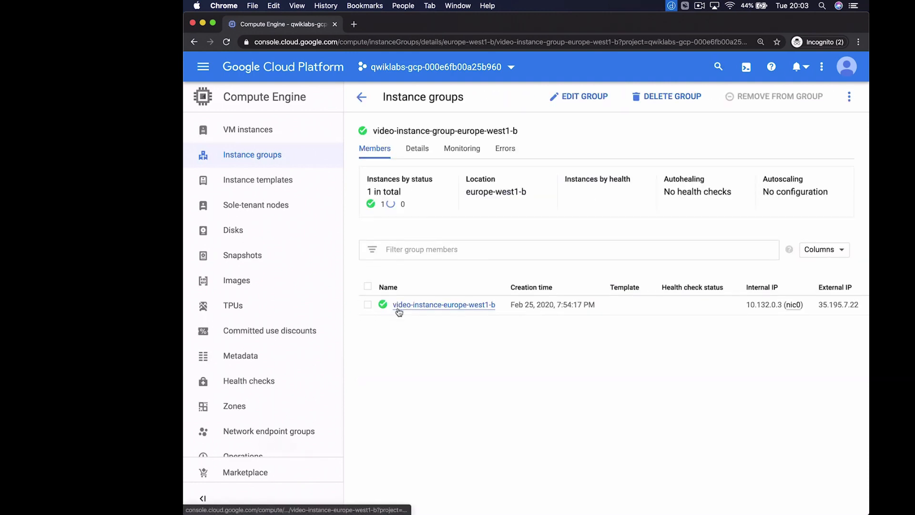
{"action": "left_click", "coordinate": [419, 149]}
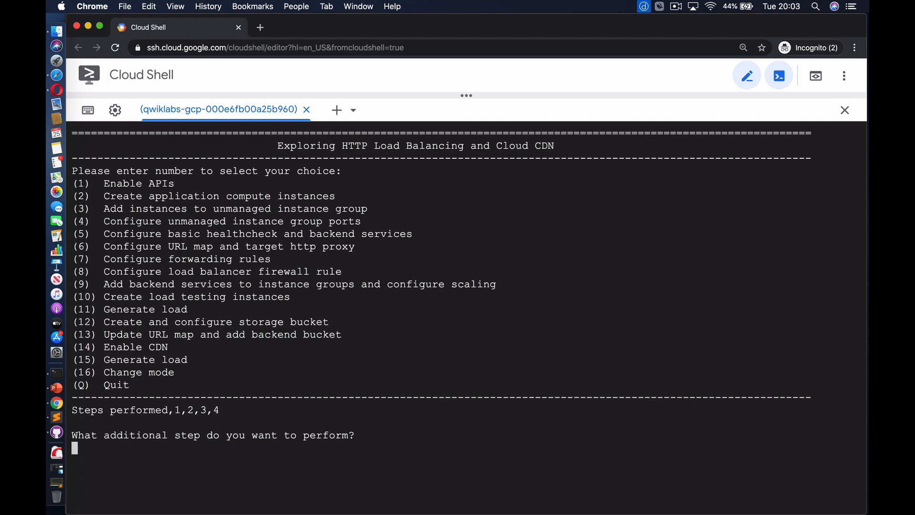
In Cloud Shell, start the healthcheck and backend services step and create HTTP health check http-health-check on port 80, commented "to create healthcheck"
{"action": "type", "text": "5"}
{"action": "key", "text": "Return"}
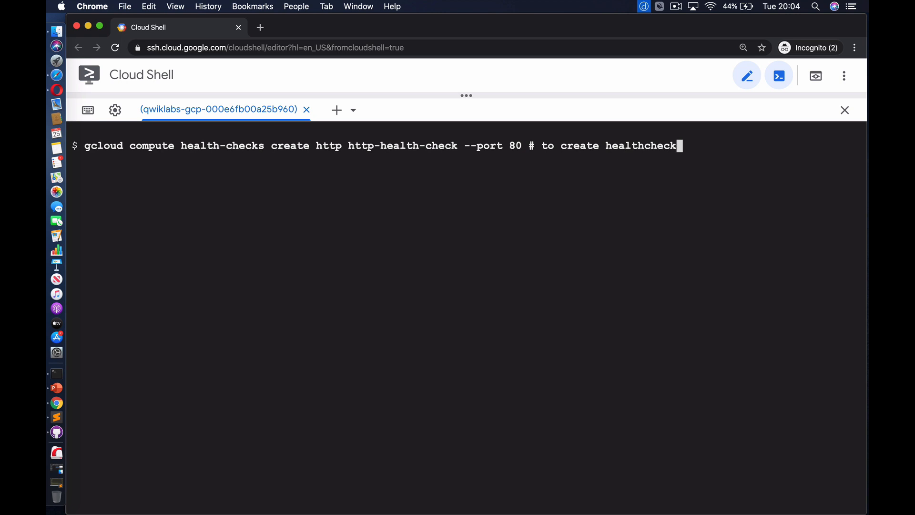
{"action": "key", "text": "Return"}
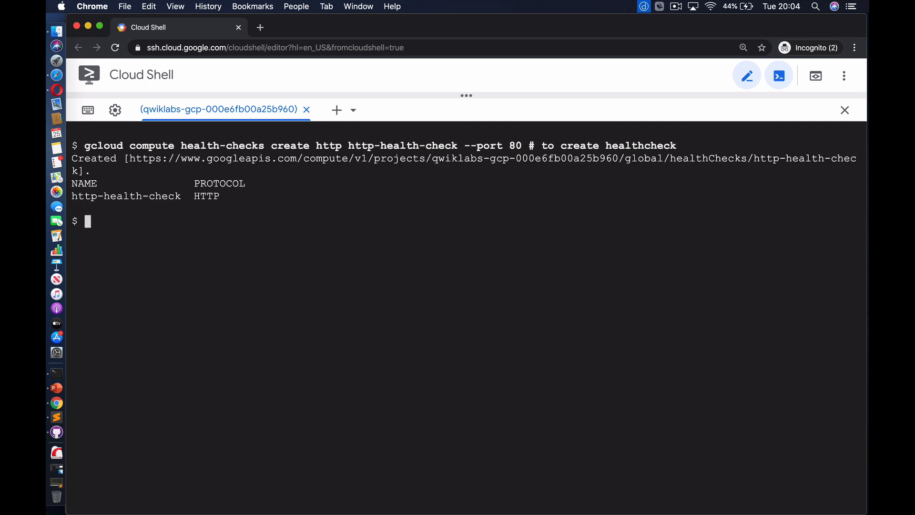
With gcloud, create global backend service video-backend-service using protocol HTTP and health check http-health-check, with the comment "to create backend service"
{"action": "type", "text": "gcloud compute backend-"}
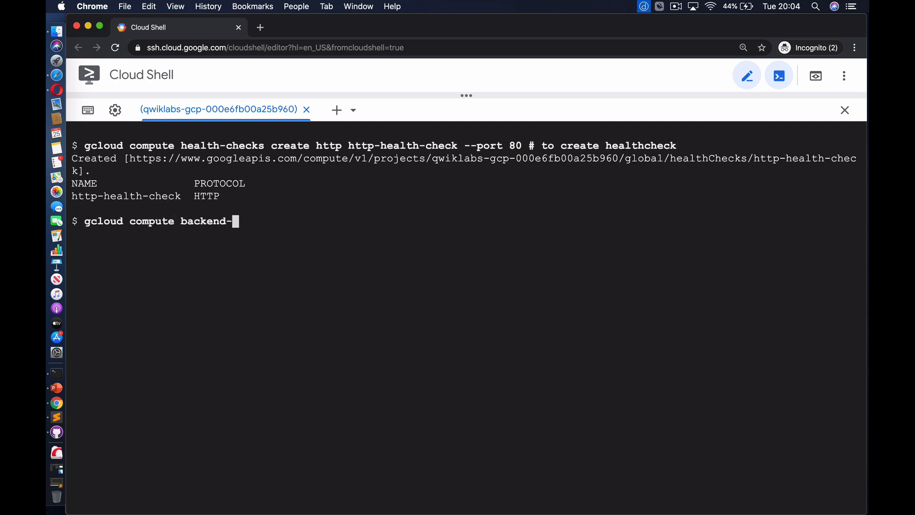
{"action": "type", "text": "services create video-backend-servic"}
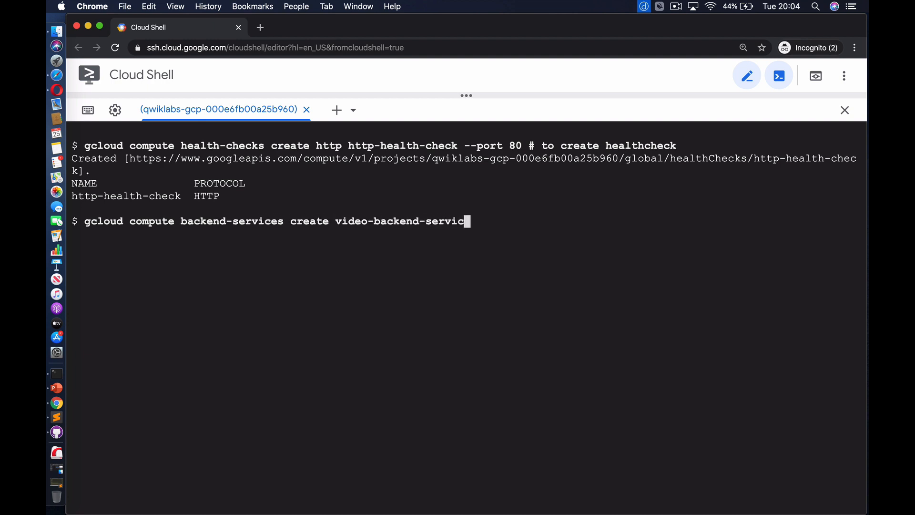
{"action": "type", "text": "e --protocol HTTP --health-checks "}
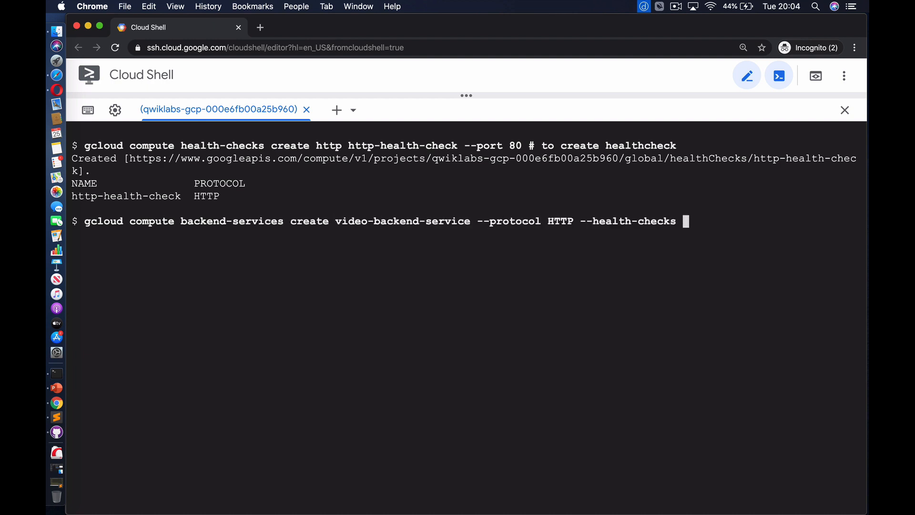
{"action": "type", "text": "http-health-check --global # to crea"}
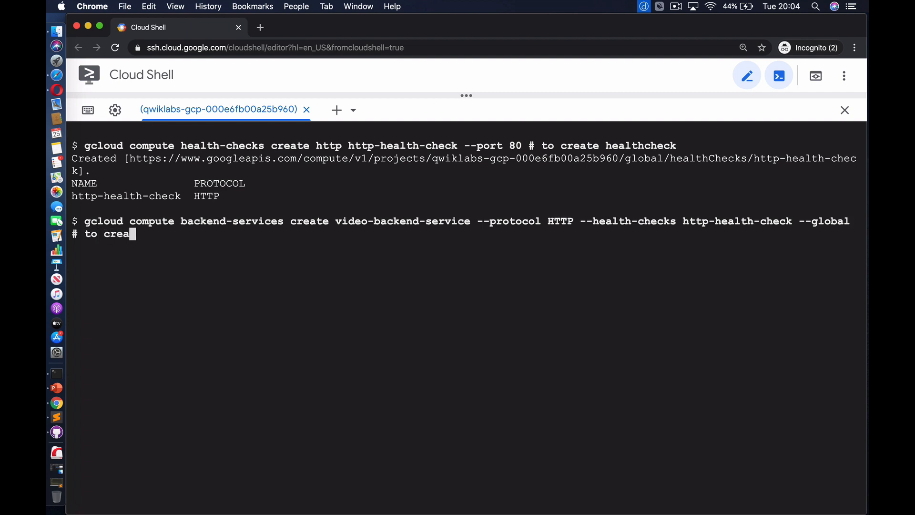
{"action": "type", "text": "te backend service"}
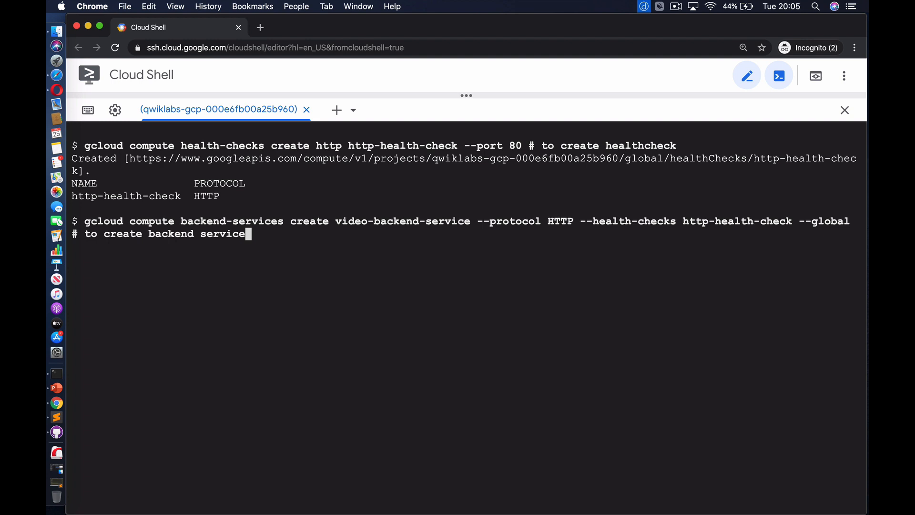
{"action": "key", "text": "Return"}
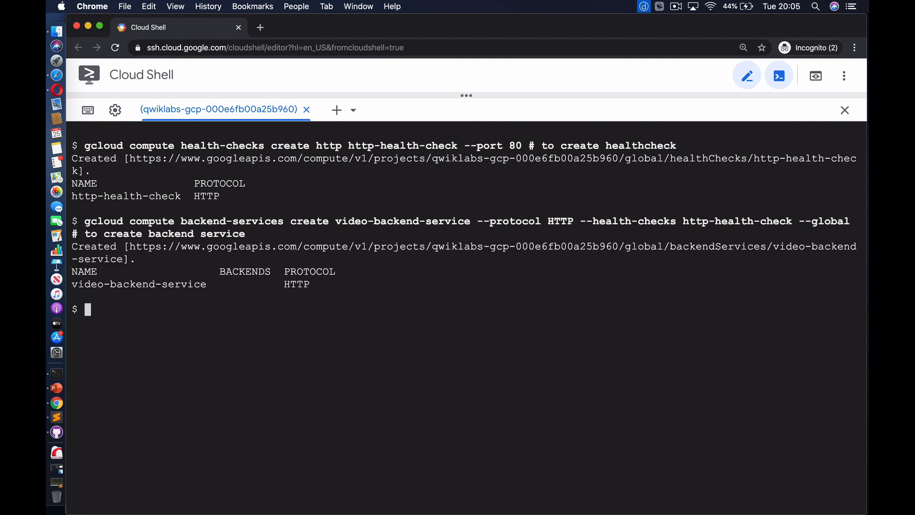
With gcloud, create global backend service html-backend-service using protocol HTTP and health check http-health-check, with the comment "to create backend service"
{"action": "type", "text": "gcloud compute backend-services create html-backend-service --protocol HTTP --health-checks http-health-check --global # to create backend service"}
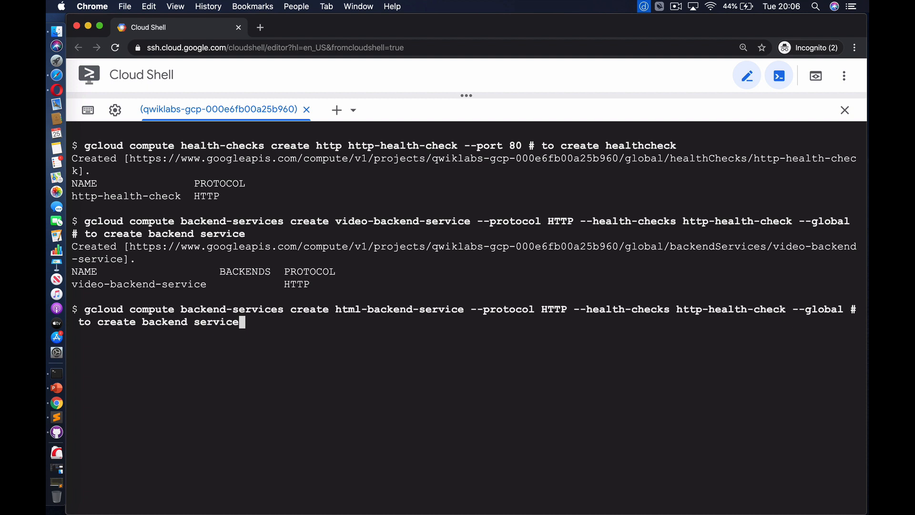
{"action": "key", "text": "Return"}
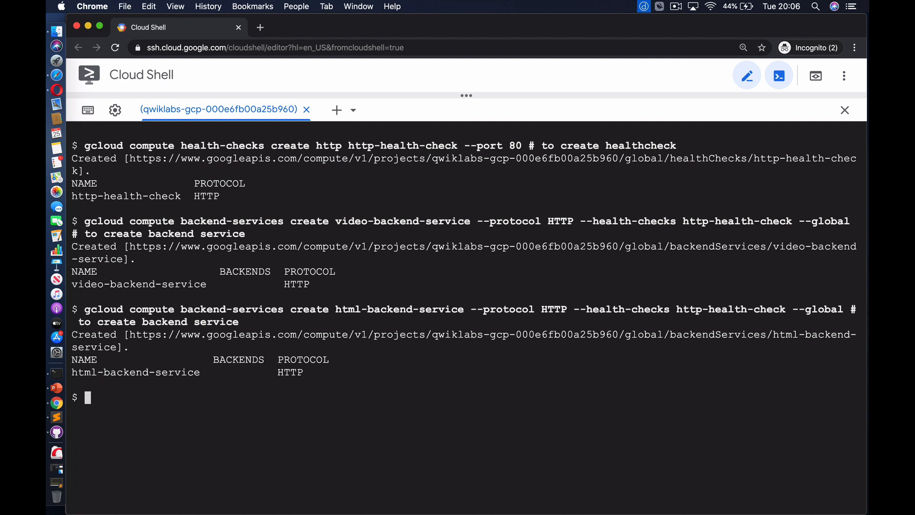
In the Google Cloud console's load balancing backends, open video-backend-service and examine its details
{"action": "key", "text": "Return"}
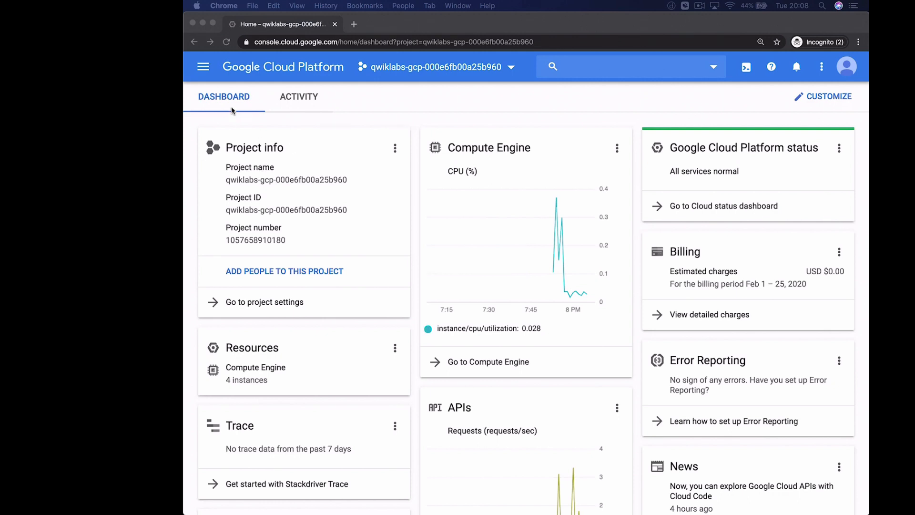
{"action": "left_click", "coordinate": [204, 69]}
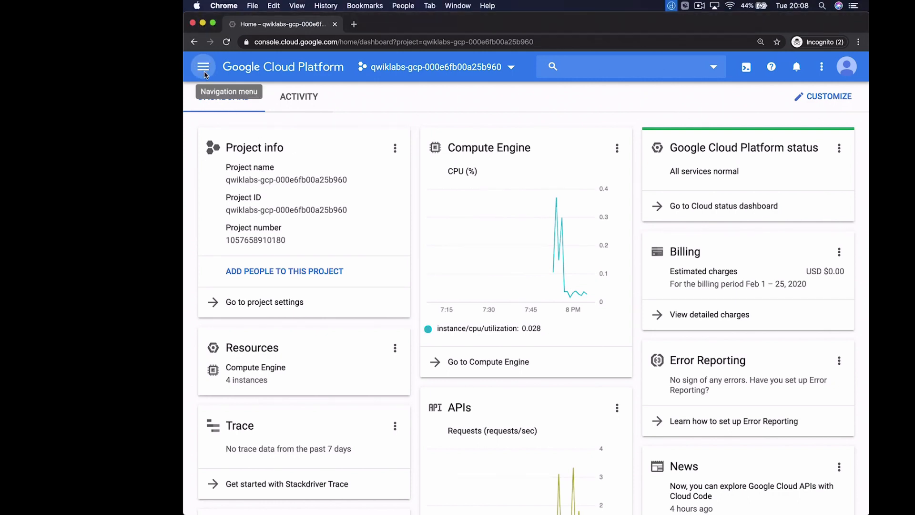
{"action": "left_click", "coordinate": [204, 71]}
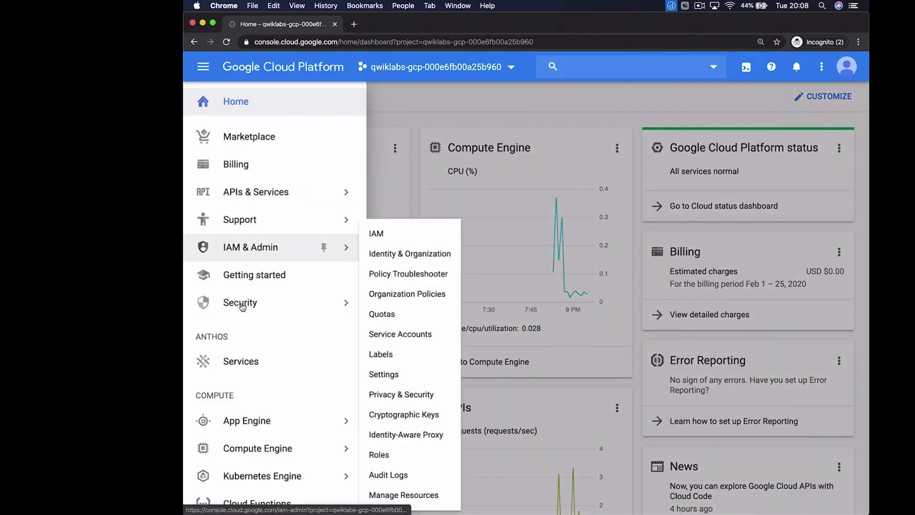
{"action": "scroll", "coordinate": [242, 305], "scroll_direction": "down", "scroll_amount": 3}
{"action": "scroll", "coordinate": [242, 306], "scroll_direction": "down", "scroll_amount": 9}
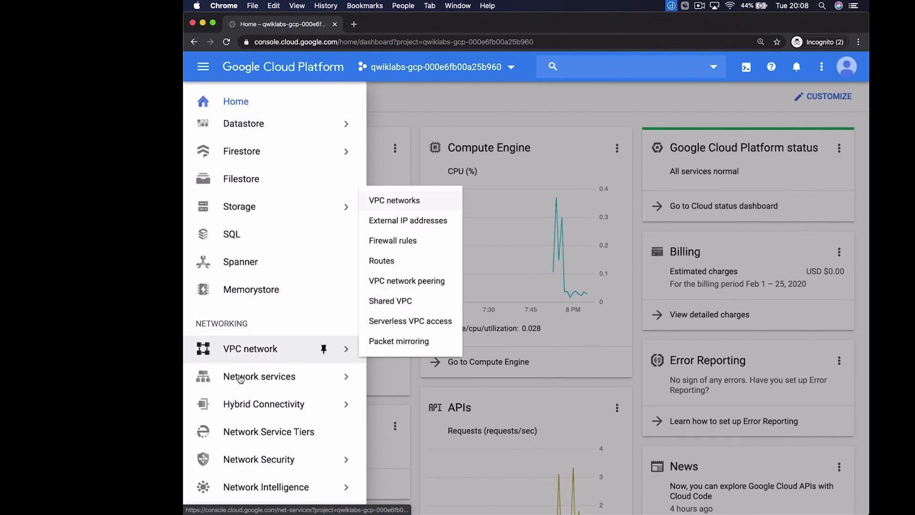
{"action": "mouse_move", "coordinate": [241, 379]}
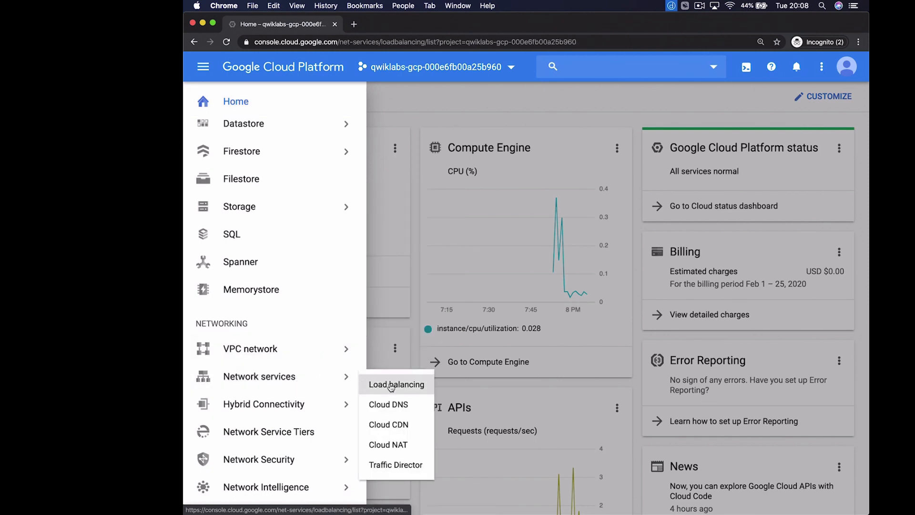
{"action": "left_click", "coordinate": [391, 386]}
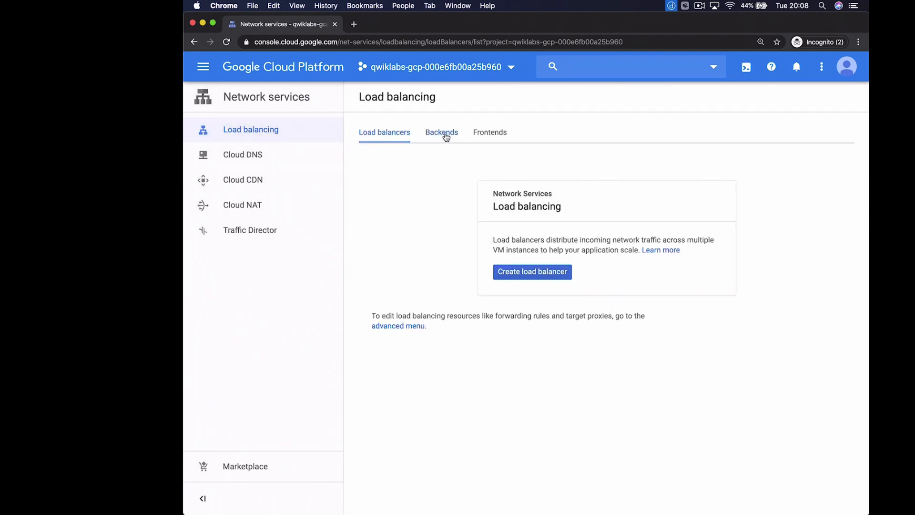
{"action": "left_click", "coordinate": [443, 133]}
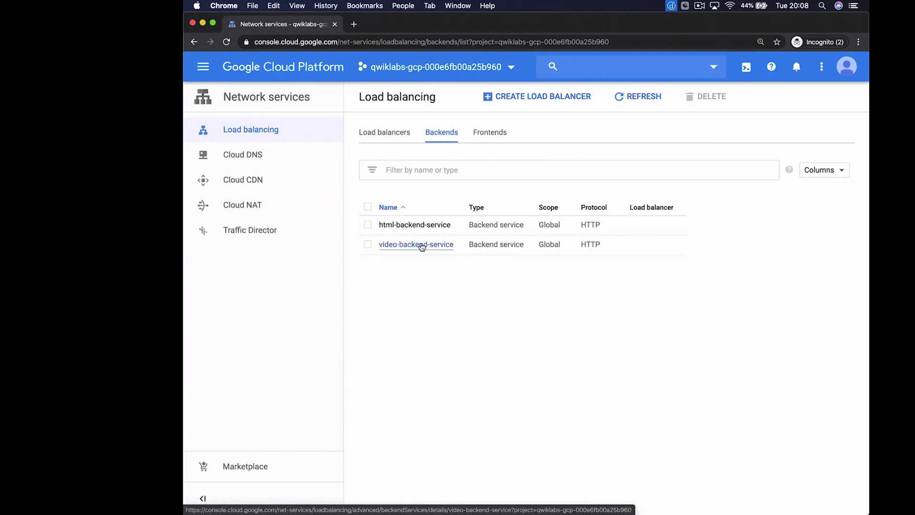
{"action": "left_click", "coordinate": [421, 245]}
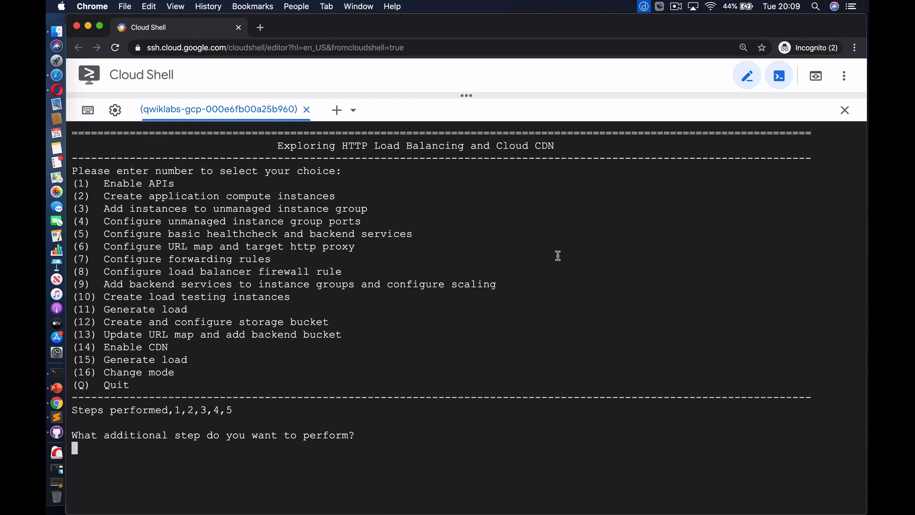
In Cloud Shell, start step 6 and create URL map www-url-map with default service html-backend-service, commented "to create URL maps"
{"action": "type", "text": "6"}
{"action": "key", "text": "Return"}
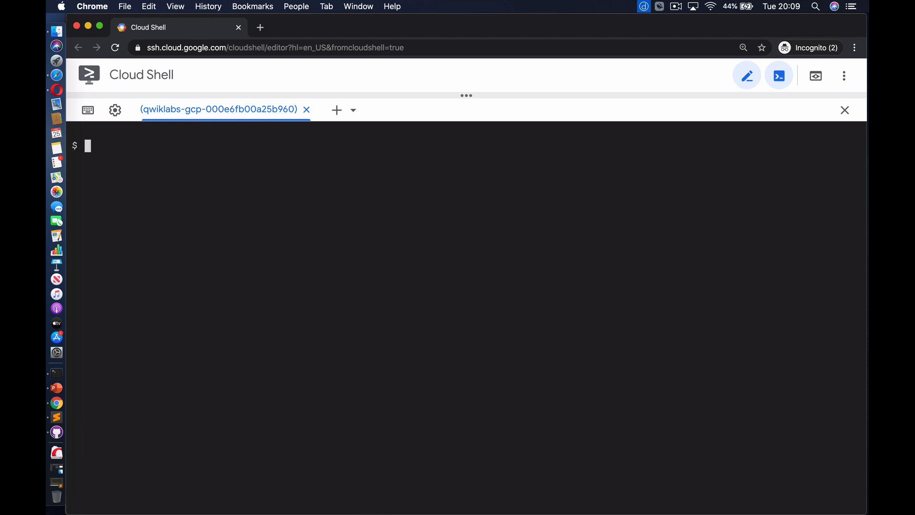
{"action": "type", "text": "ps crea"}
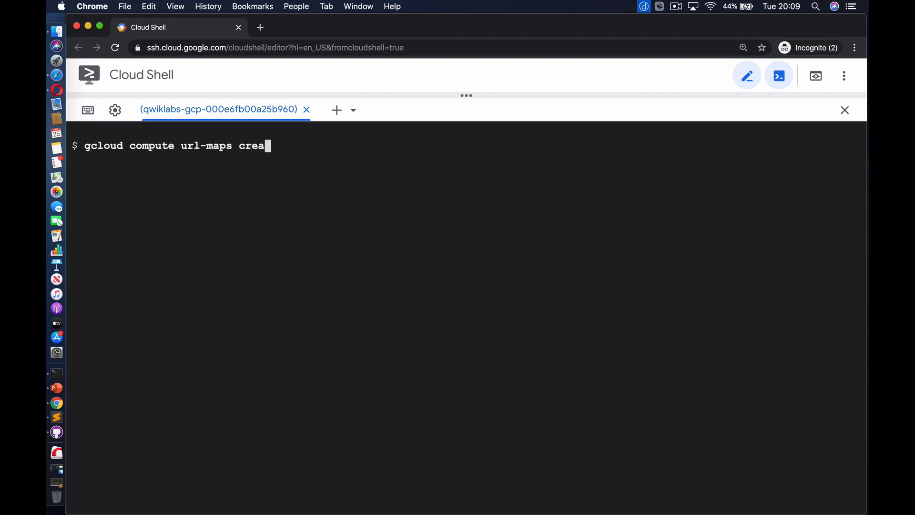
{"action": "type", "text": "te www-url-map --default-service htm"}
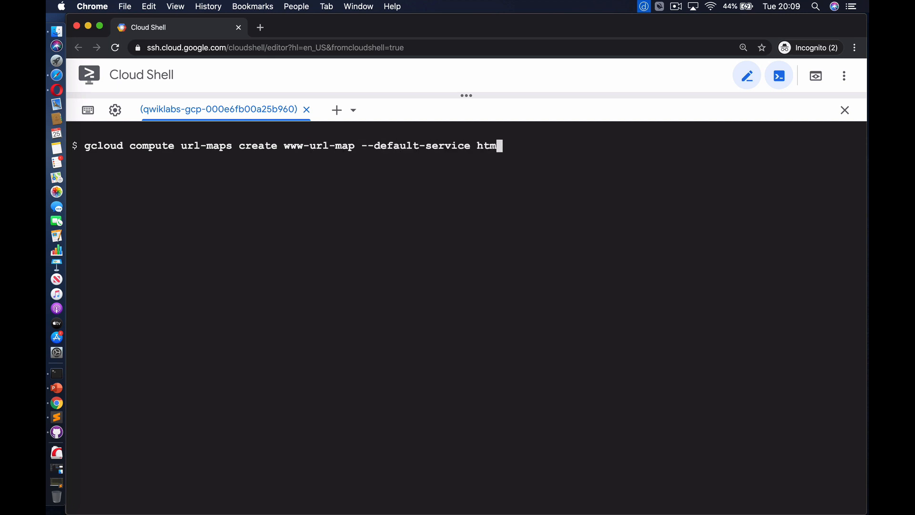
{"action": "type", "text": "l-backend-service # to create URL maps"}
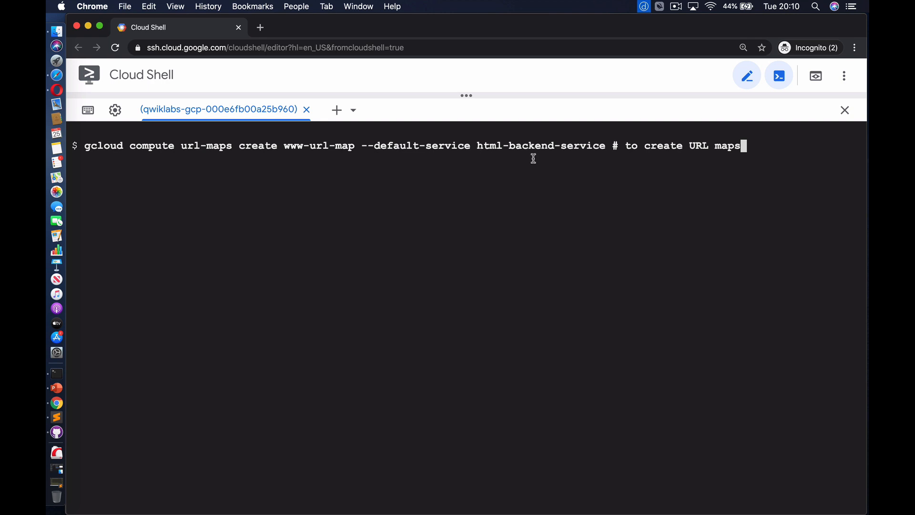
{"action": "key", "text": "Return"}
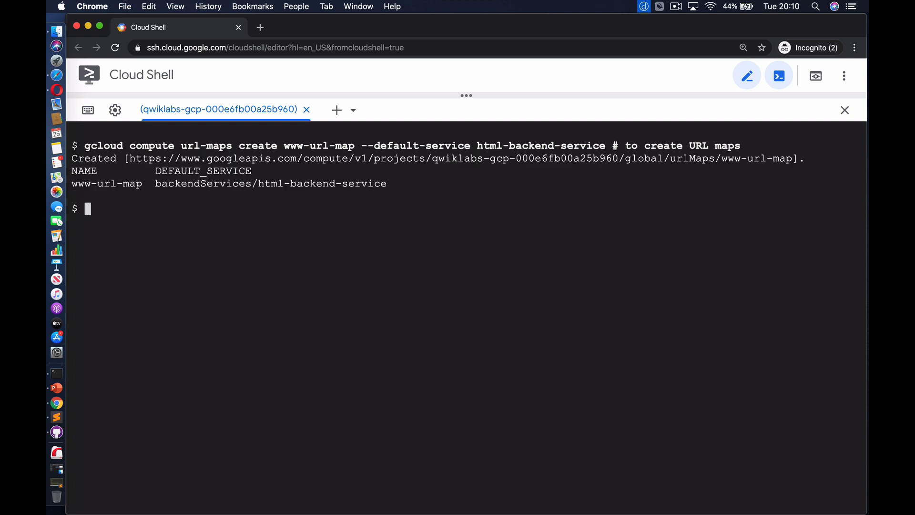
With gcloud, add path matcher pathmap to www-url-map, defaulting to html-backend-service and routing /video and /video/* to video-backend-service, commented "to add a path matcher to your URL map"
{"action": "type", "text": "gcloud compute url-maps add-pat"}
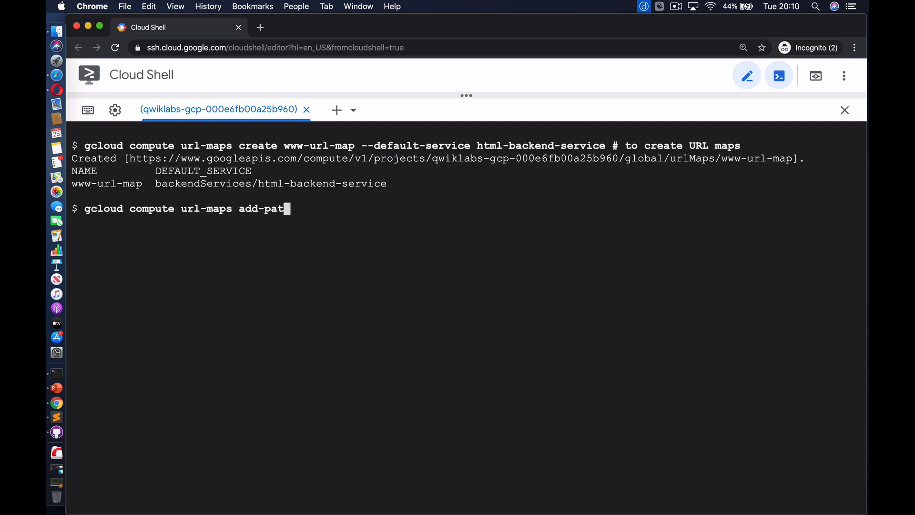
{"action": "type", "text": "h-matcher www-url-map --default-service "}
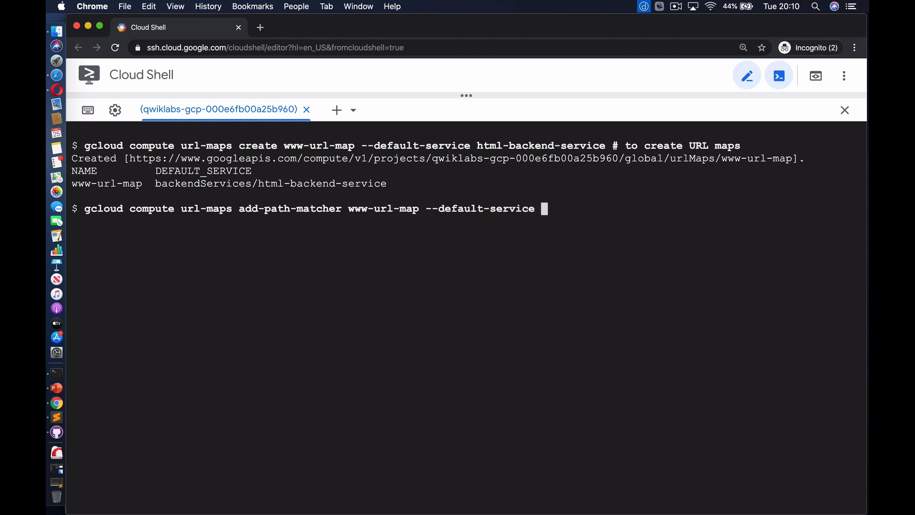
{"action": "type", "text": "html-backend-service --path-matcher-name"}
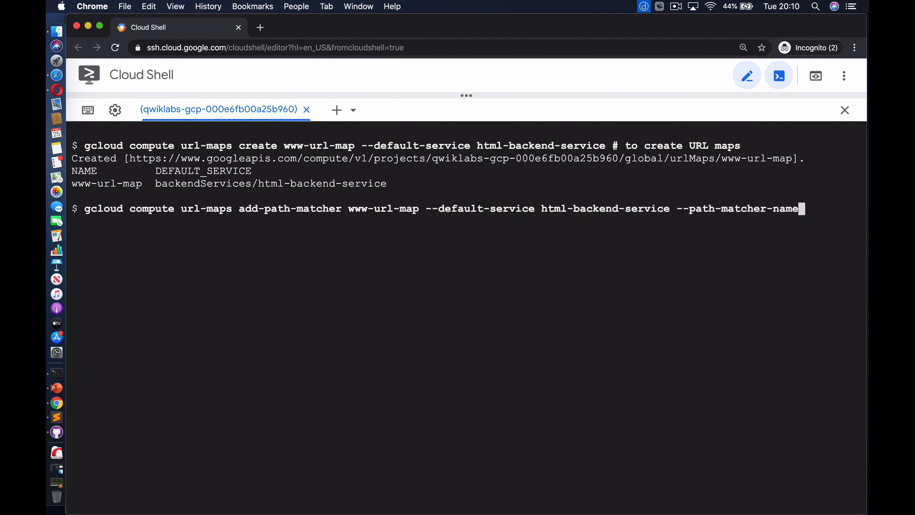
{"action": "type", "text": " pathmap --path-rules=\"/video=video-back"}
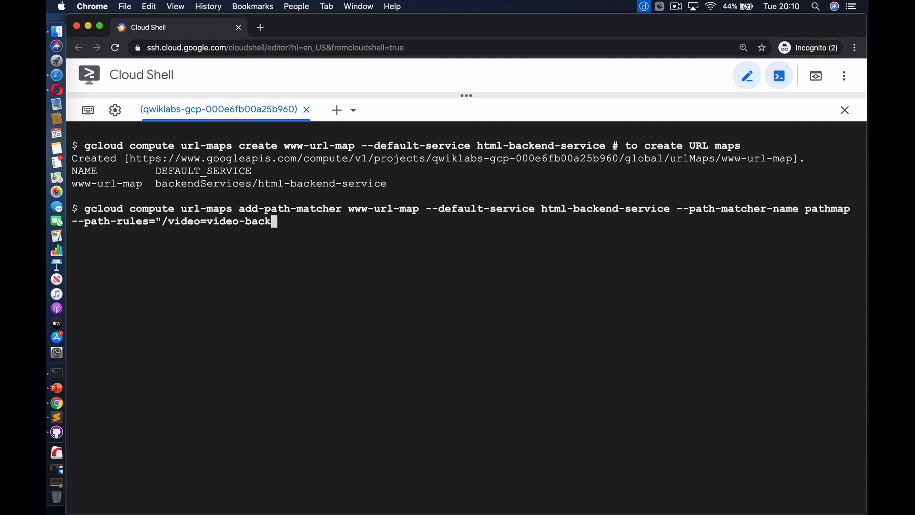
{"action": "type", "text": "end-service,/video/*=video-backend-service"}
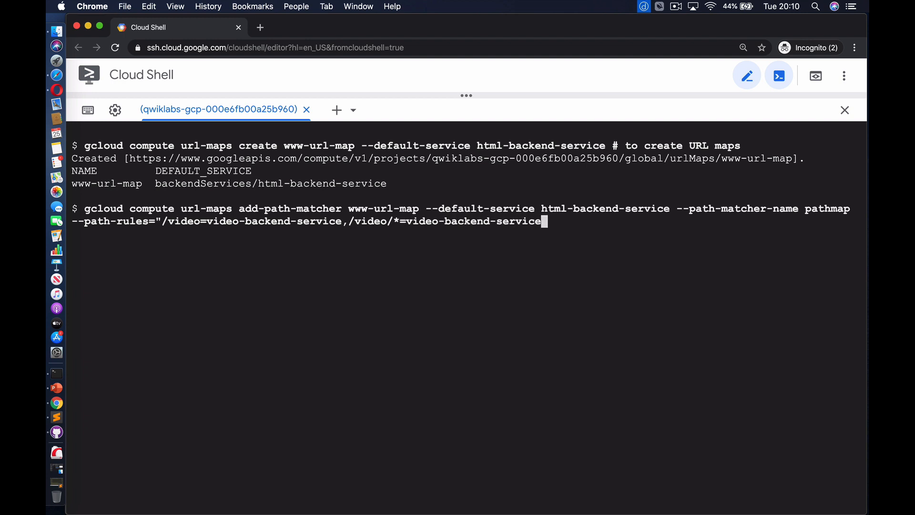
{"action": "type", "text": "\" # to add a path matcher to your URL ma"}
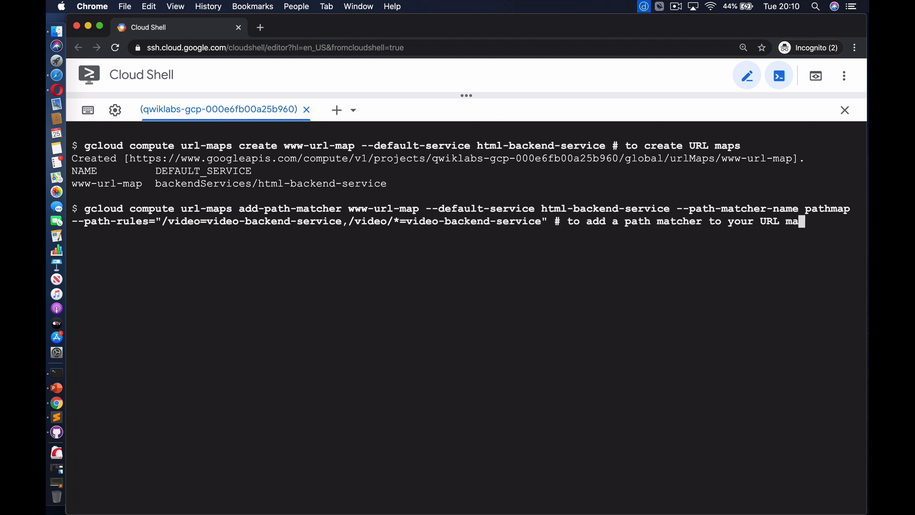
{"action": "type", "text": "p"}
{"action": "key", "text": "Return"}
Create target HTTP proxy www-target-http-proxy for www-url-map with gcloud, commented "to create a target HTTP proxy to route requests to your URL map"
{"action": "type", "text": "gcloud compute target-http-proxies create www-target-http-proxy --url-map www-url-map # to create a target HTTP proxy to route requests to your URL map"}
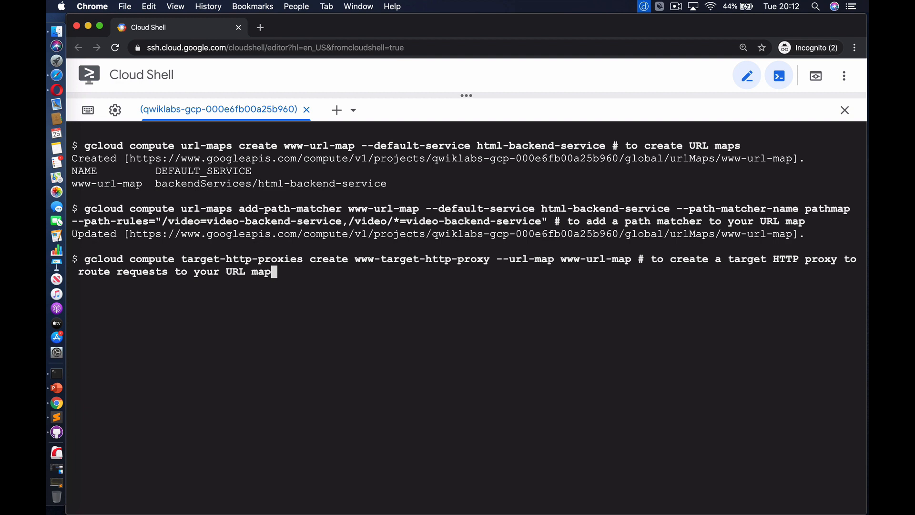
{"action": "key", "text": "Return"}
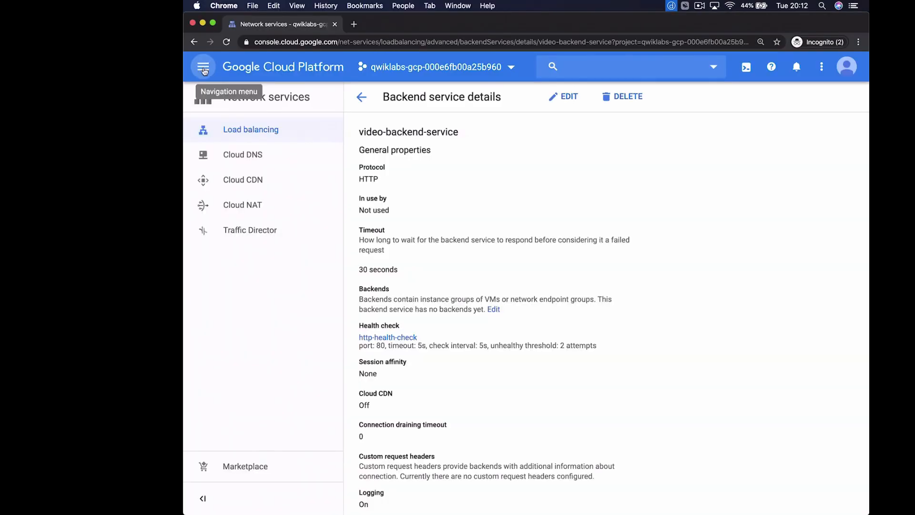
In the Google Cloud console's load balancers, open www-url-map and examine its frontend, host and path rules, and backend services
{"action": "left_click", "coordinate": [203, 66]}
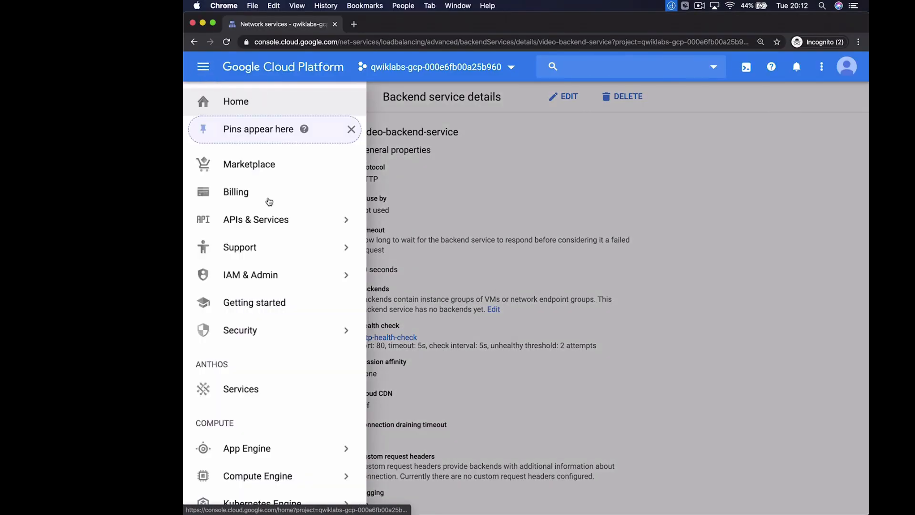
{"action": "scroll", "coordinate": [263, 409], "scroll_direction": "down", "scroll_amount": 10}
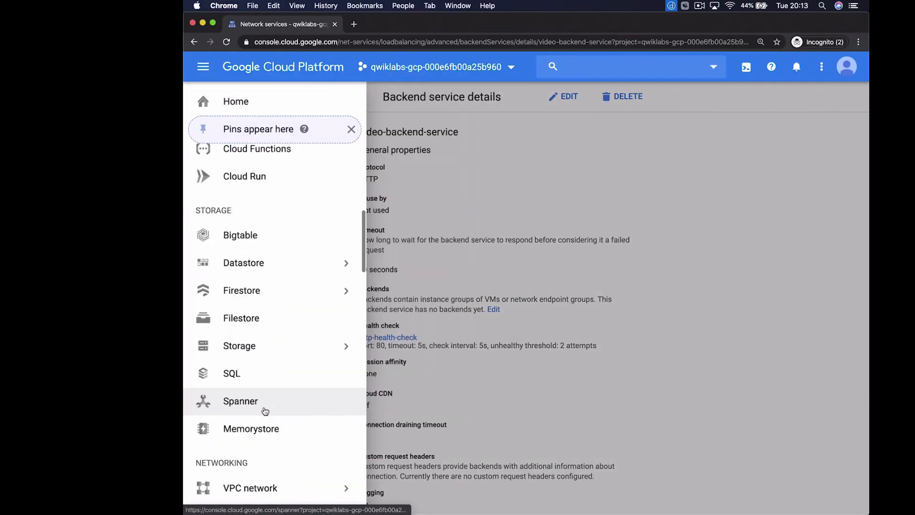
{"action": "scroll", "coordinate": [265, 410], "scroll_direction": "down", "scroll_amount": 4}
{"action": "mouse_move", "coordinate": [346, 427]}
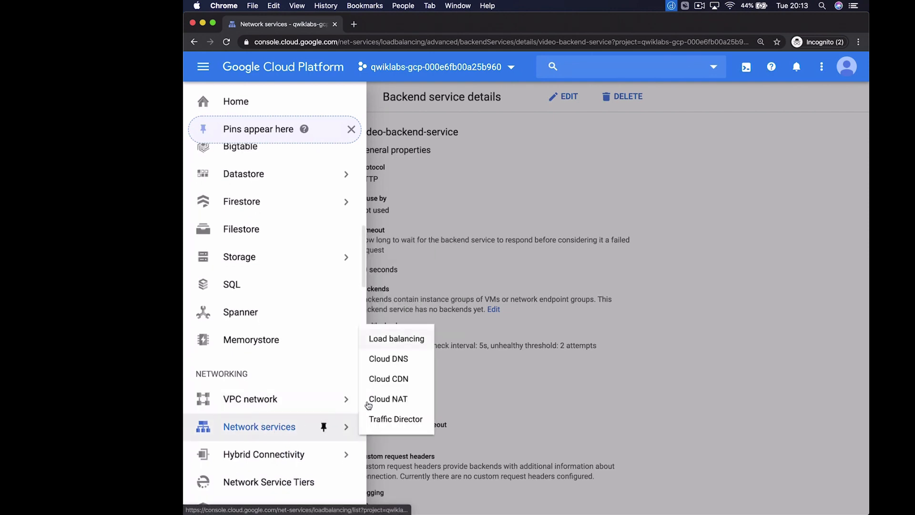
{"action": "left_click", "coordinate": [389, 339]}
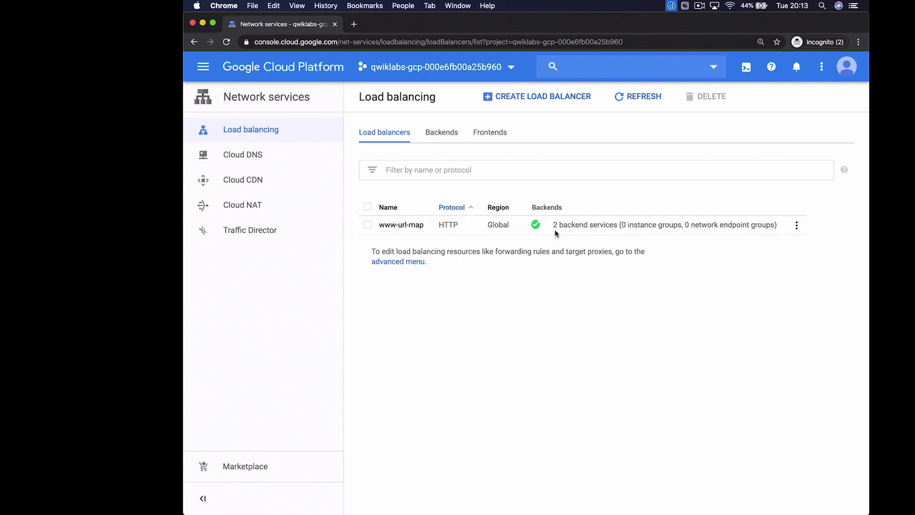
{"action": "left_click", "coordinate": [539, 232]}
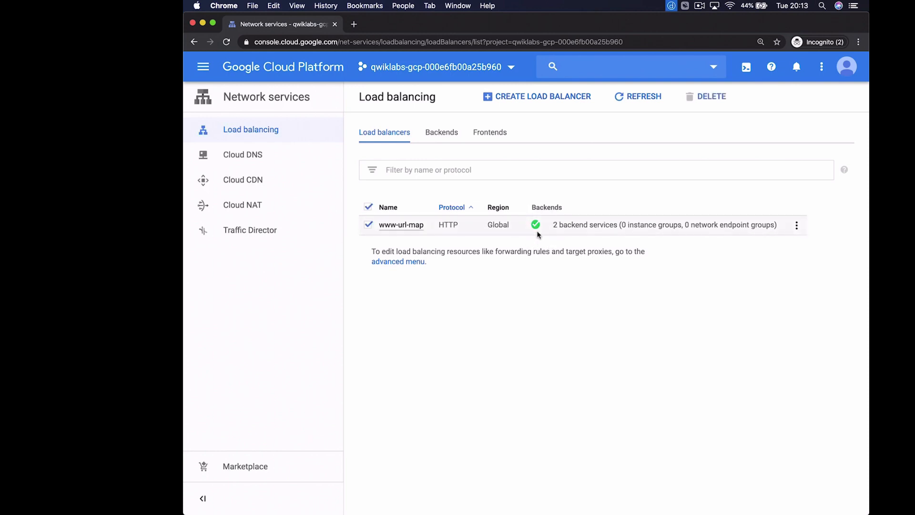
{"action": "left_click", "coordinate": [401, 225]}
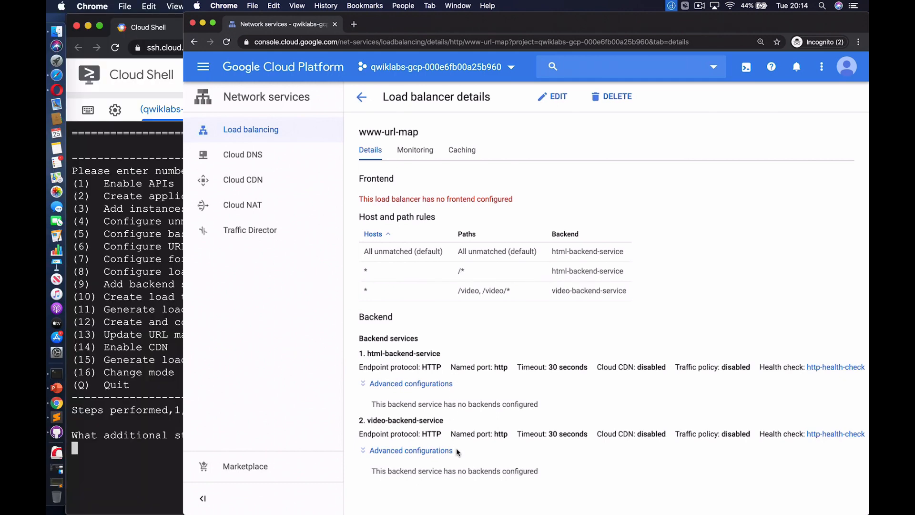
In Cloud Shell, start step 7 and create global static IPv4 address ipv4-address, commented "to create static IPV4 address"
{"action": "type", "text": "7"}
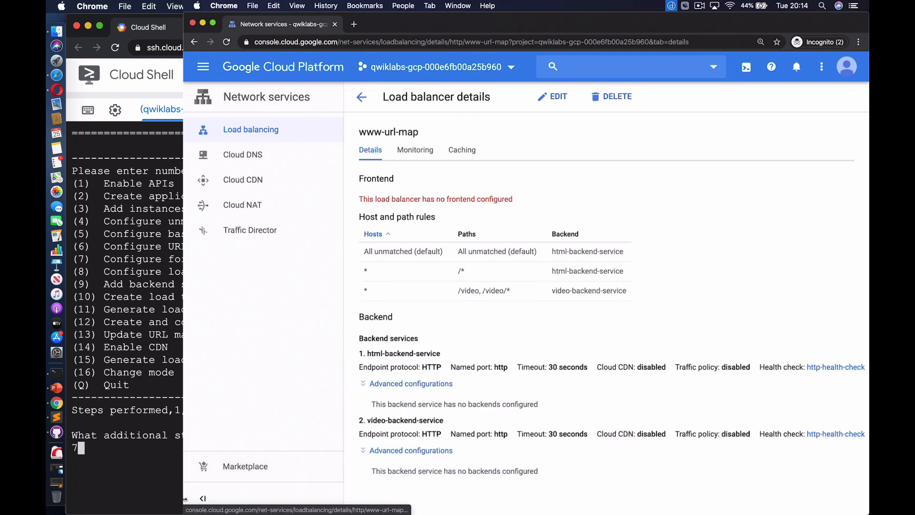
{"action": "key", "text": "Return"}
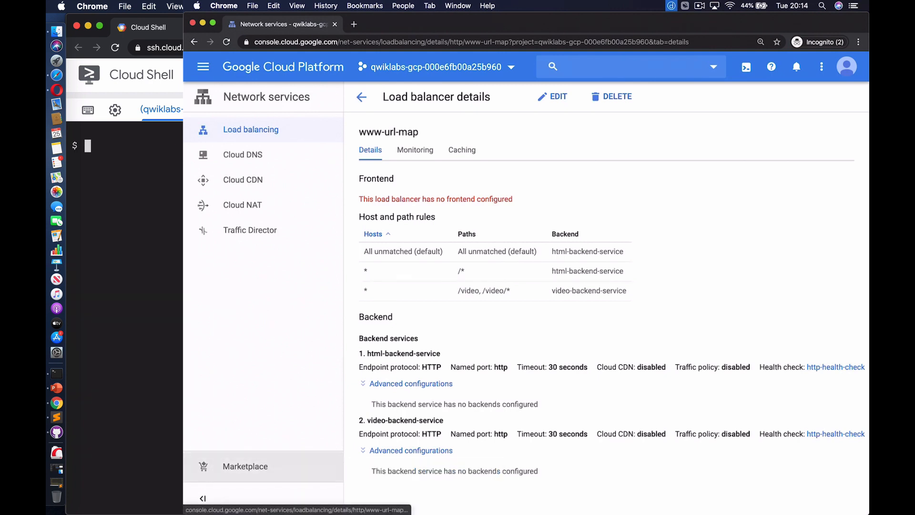
{"action": "type", "text": "gcloud compute a"}
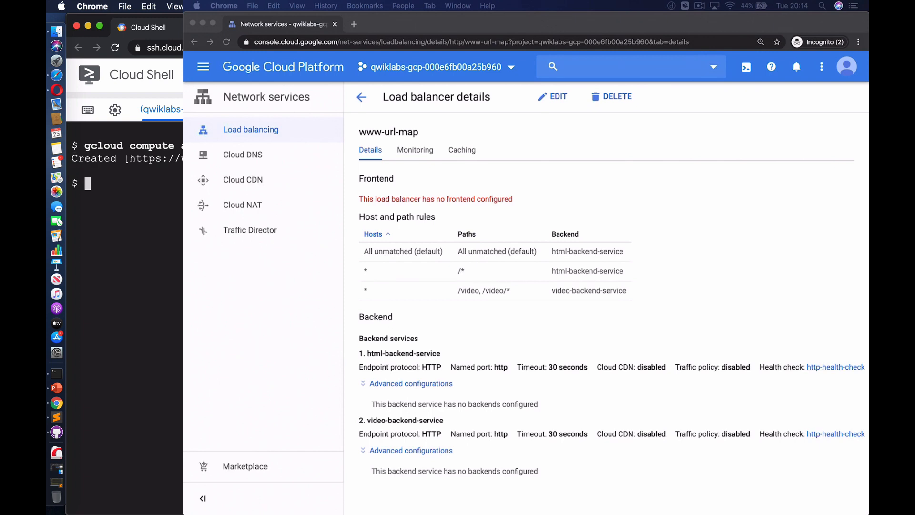
Export variable IPV4 from gcloud's address list, formatted as value(ADDRESS) and filtered by name:ipv4-address, commented "to set static IPV4 address"
{"action": "type", "text": "export IPV4=$(gcloud compute a"}
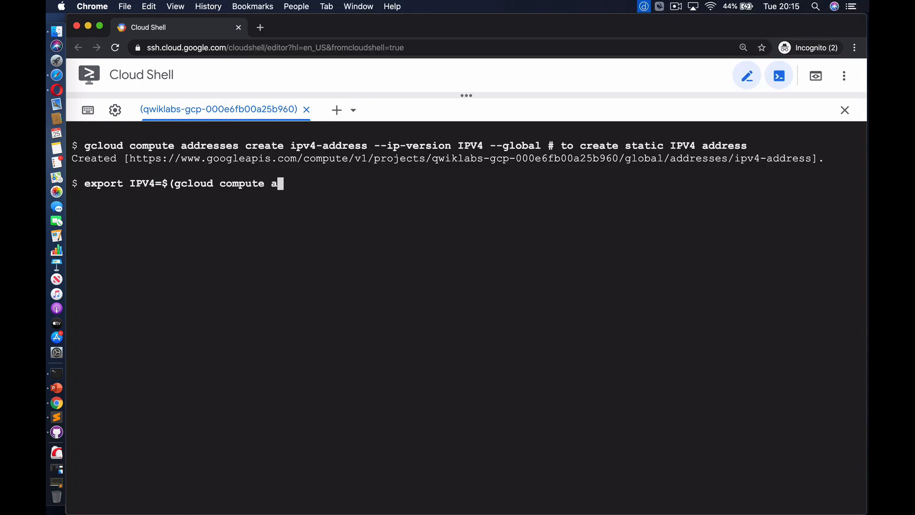
{"action": "type", "text": "ddresses list --format='value(ADDRESS)' --fi"}
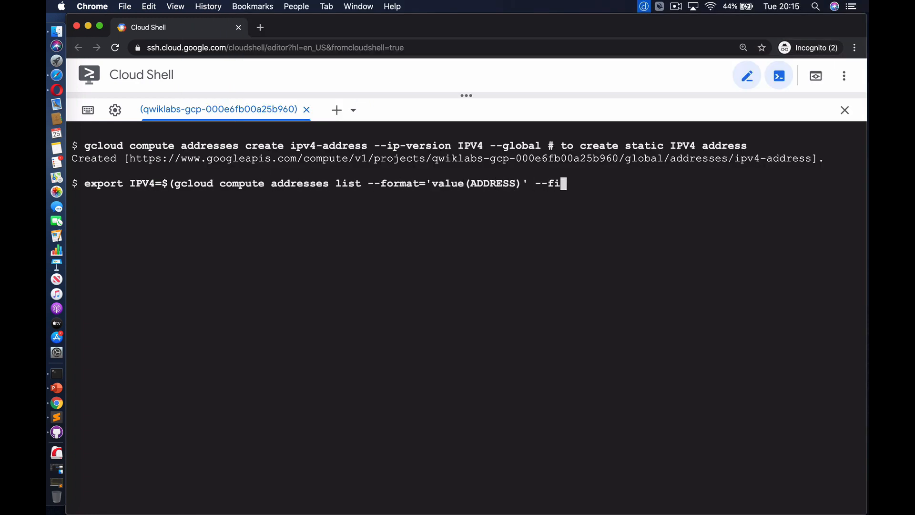
{"action": "type", "text": "lter='name:ipv4-address') # to set static IPV4 address"}
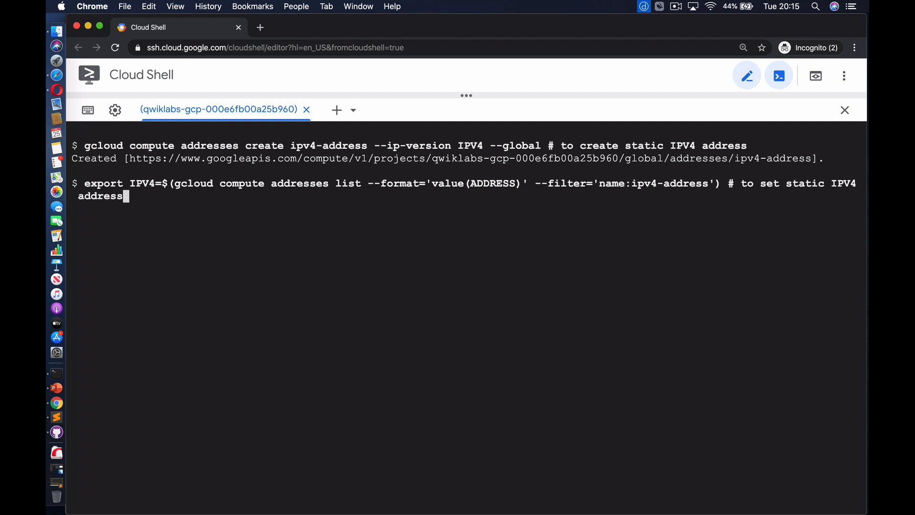
{"action": "key", "text": "Return"}
Create global forwarding rule www-forwarding-rule-ipv4 with gcloud: address 107.178.253.161, target HTTP proxy www-target-http-proxy, port 80, commented "to create IPV4 global forwarding rule"
{"action": "type", "text": "gcloud "}
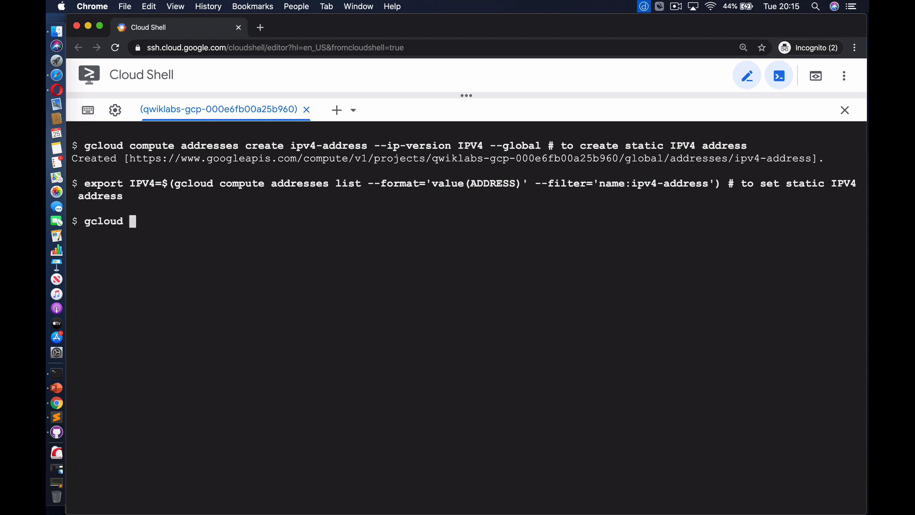
{"action": "type", "text": "compute forwarding-rules create www-"}
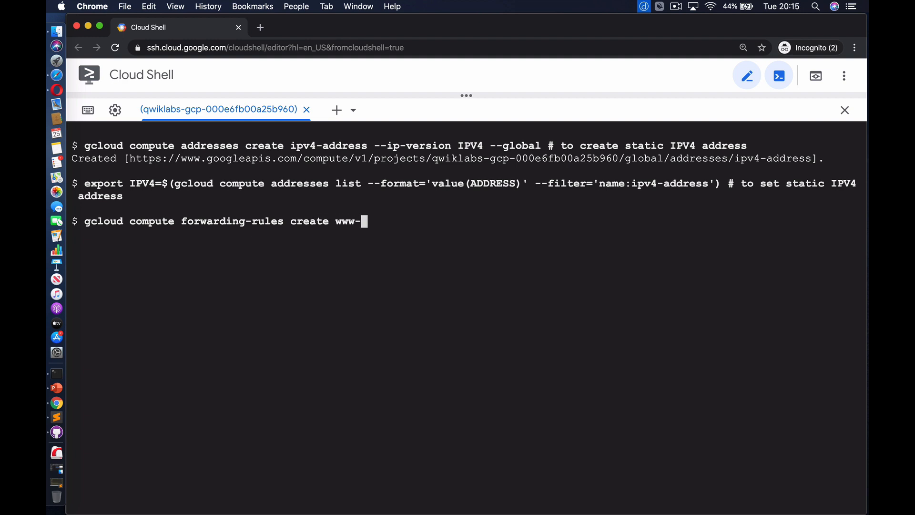
{"action": "type", "text": "forwarding-rule-ipv4 --address 107.1"}
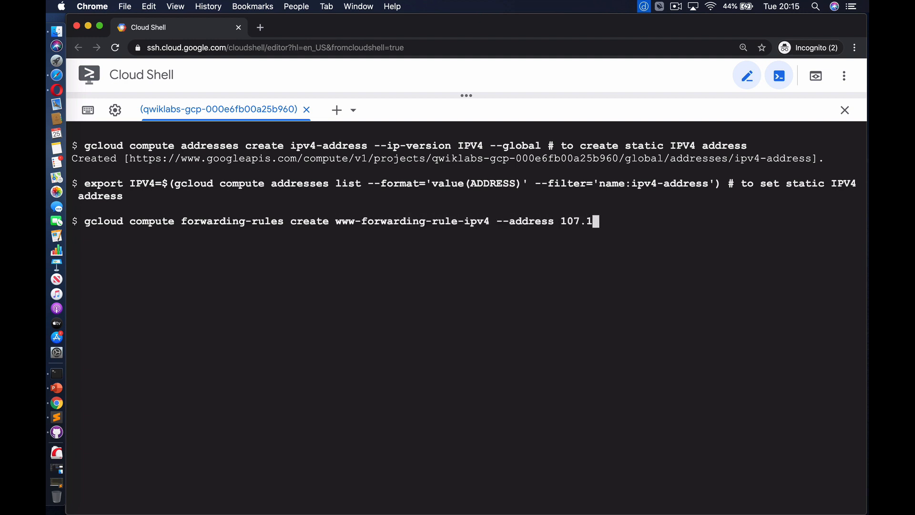
{"action": "type", "text": "78.253.161 --global --target-http-pr"}
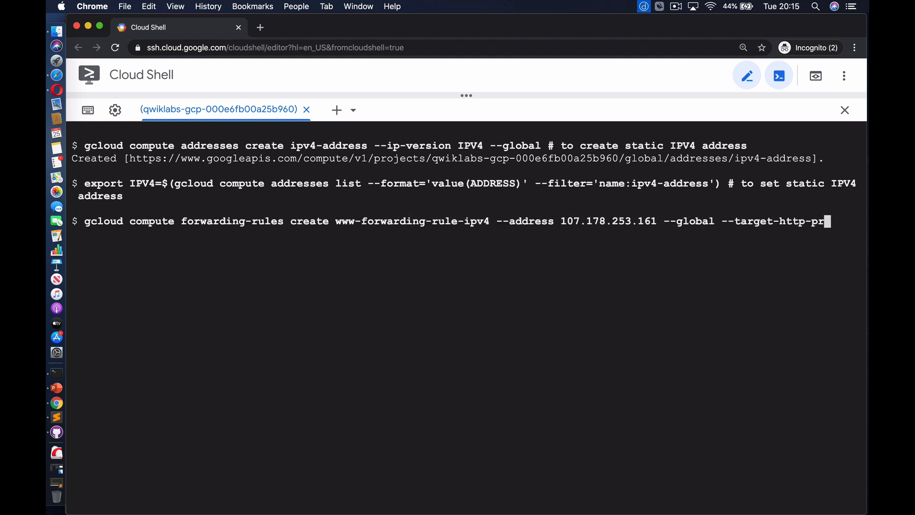
{"action": "type", "text": "oxy www-target-http-proxy --ports 80"}
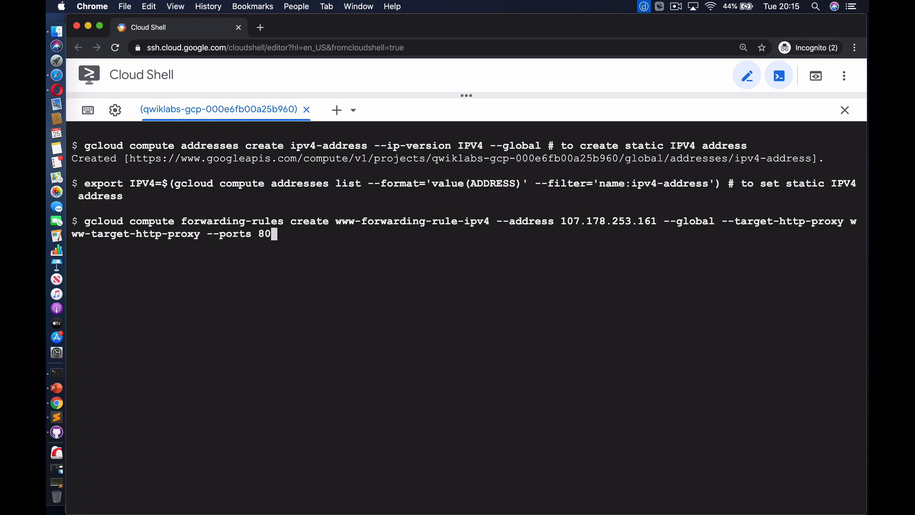
{"action": "type", "text": " # to create IPV4 global forwarding rule"}
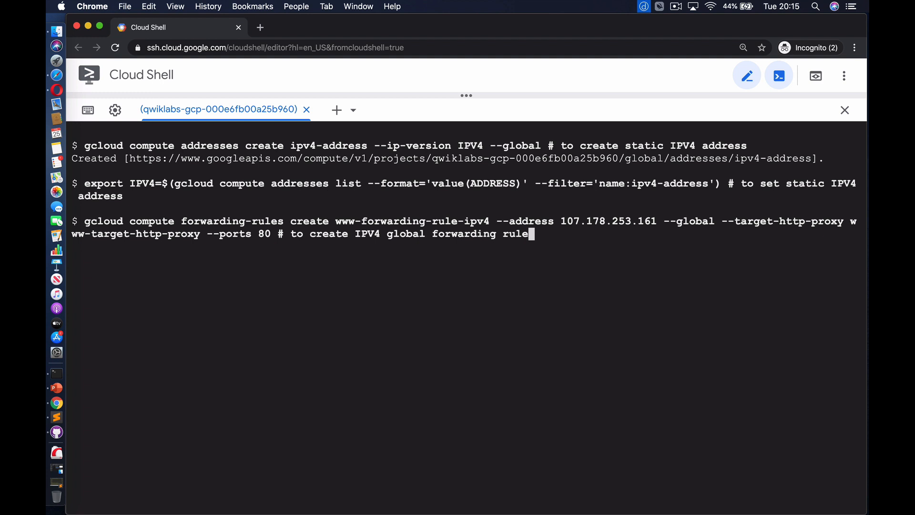
{"action": "key", "text": "Return"}
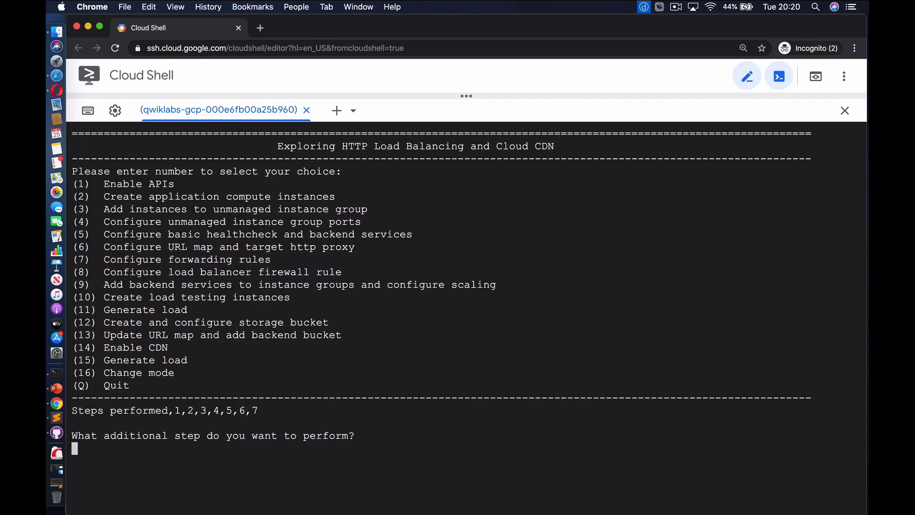
Start step 8 and create www-firewall-rule on network default with gcloud, source ranges 130.211.0.0/22,35.191.0.0/16, allowing tcp:80, commented "to create firewall rule"
{"action": "type", "text": "Q"}
{"action": "key", "text": "Return"}
{"action": "type", "text": "gcloud"}
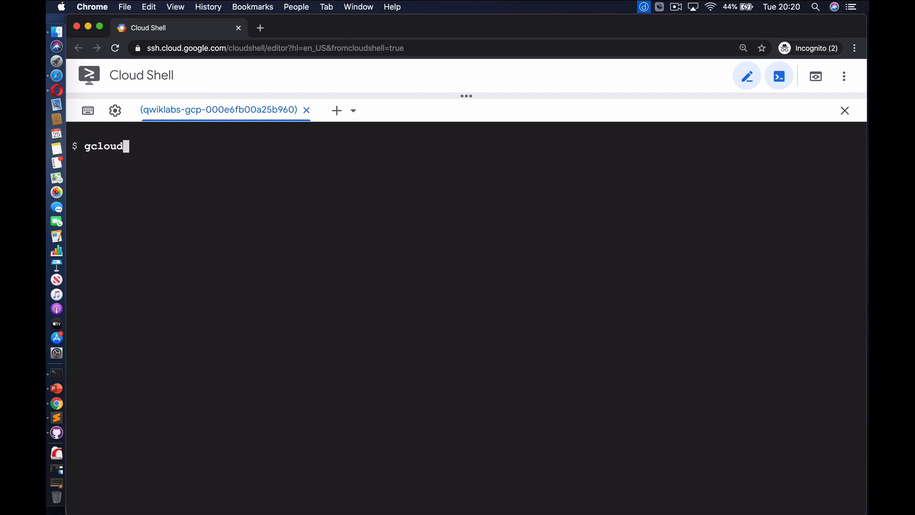
{"action": "type", "text": " compute firewall-rules create www-fir"}
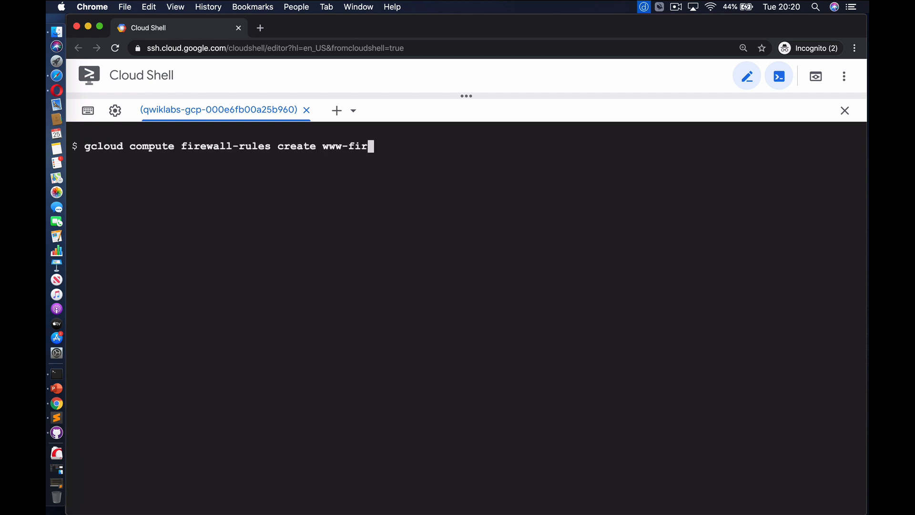
{"action": "type", "text": "ewall-rule --network default --sourc"}
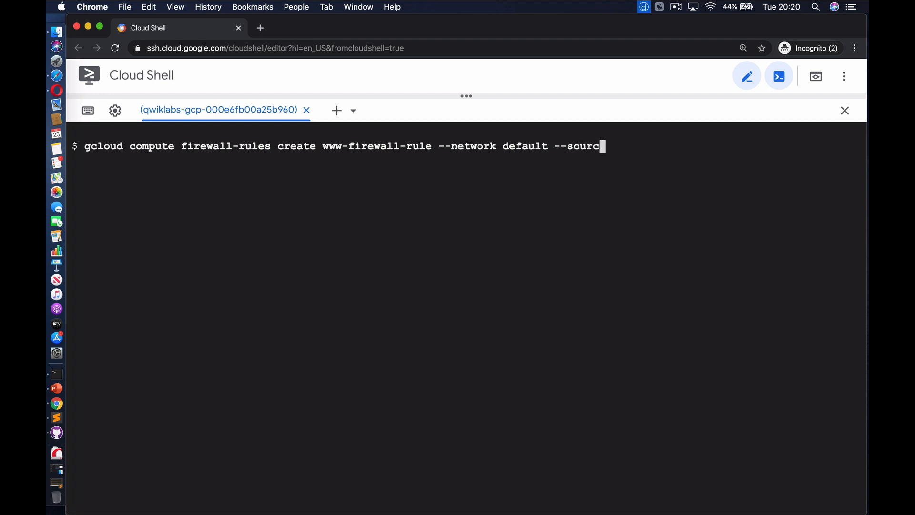
{"action": "type", "text": "e-ranges 130.211.0.0/22,35.191.0.0/16 -"}
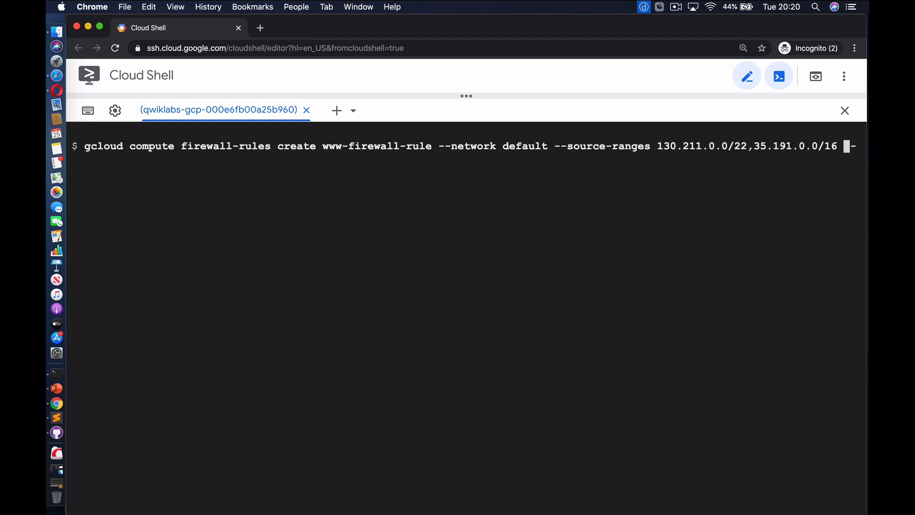
{"action": "type", "text": "-allow tcp:80 # to create firewall rule"}
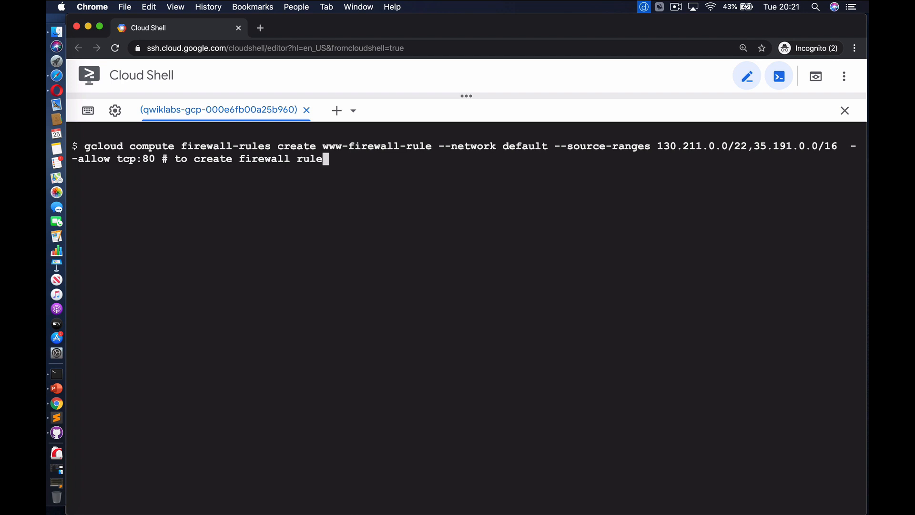
{"action": "key", "text": "Return"}
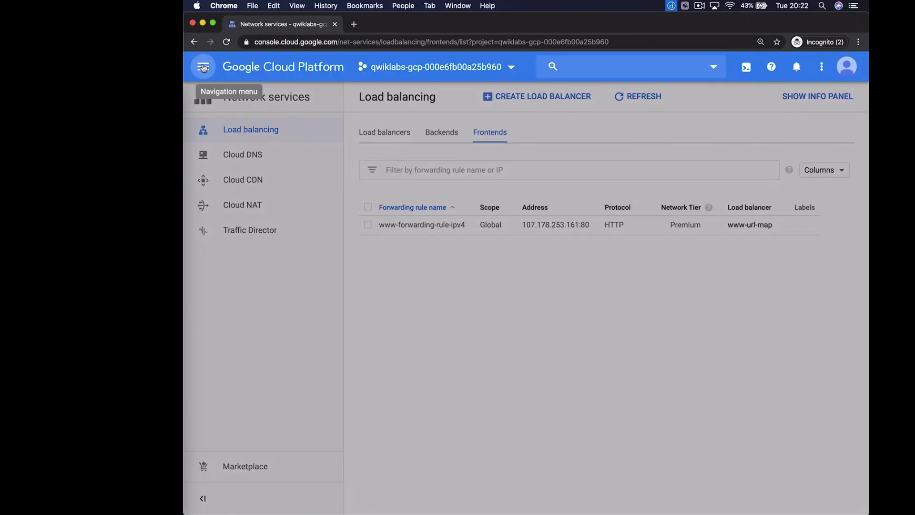
In the Google Cloud console's VPC firewall rules, open www-firewall-rule and examine its network, source filters, protocols and ports
{"action": "left_click", "coordinate": [203, 66]}
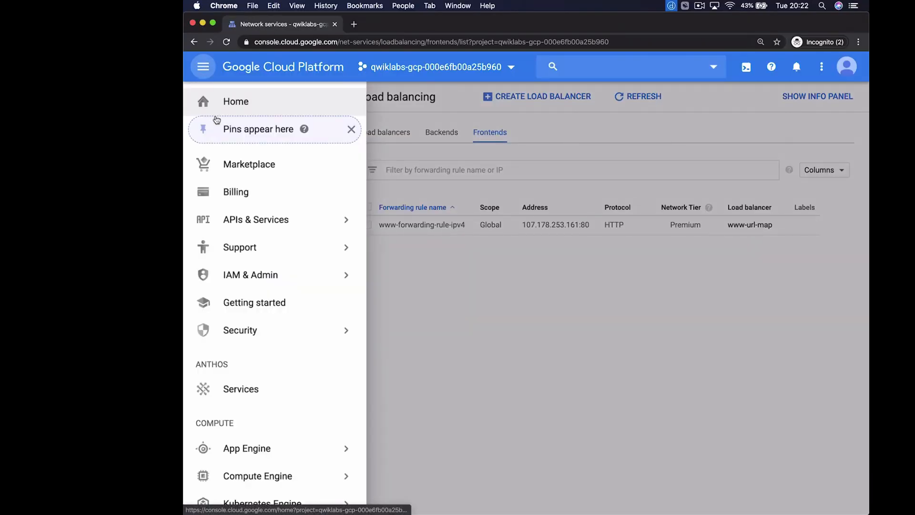
{"action": "scroll", "coordinate": [256, 344], "scroll_direction": "down", "scroll_amount": 15}
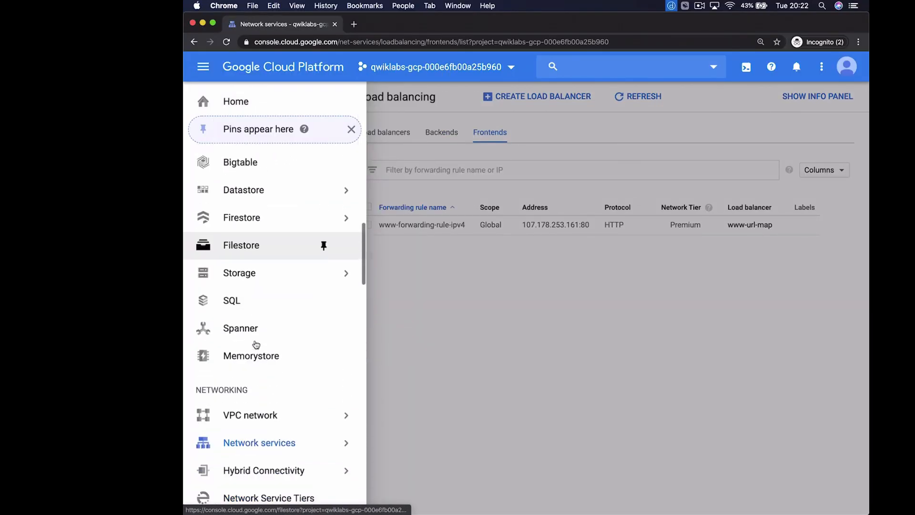
{"action": "scroll", "coordinate": [256, 344], "scroll_direction": "down", "scroll_amount": 2}
{"action": "mouse_move", "coordinate": [262, 298]}
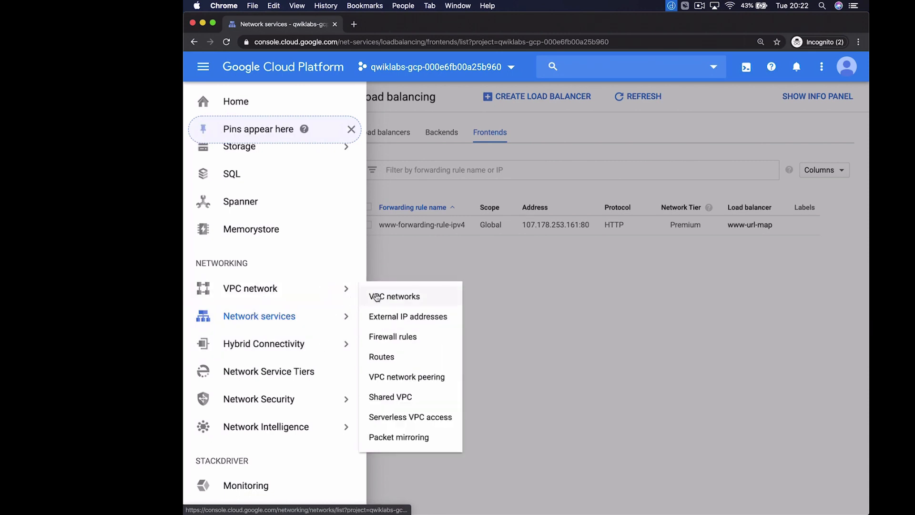
{"action": "left_click", "coordinate": [402, 336]}
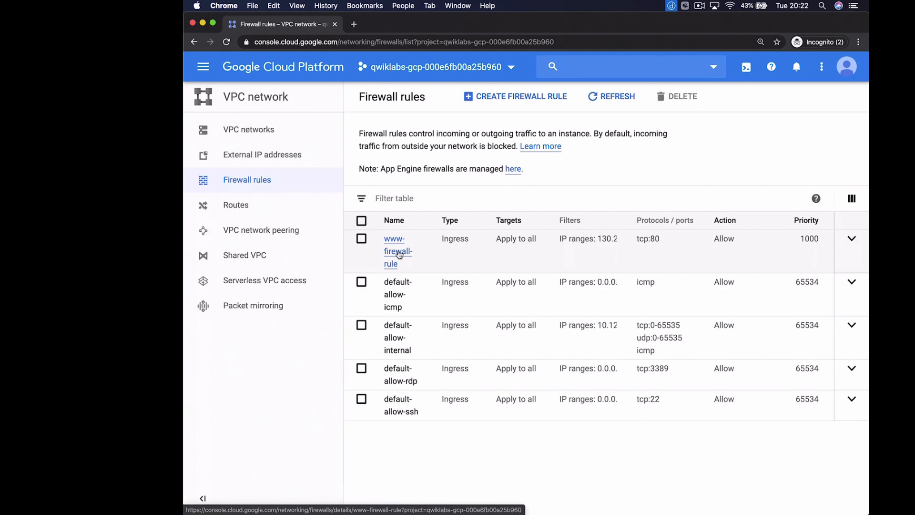
{"action": "left_click", "coordinate": [399, 253]}
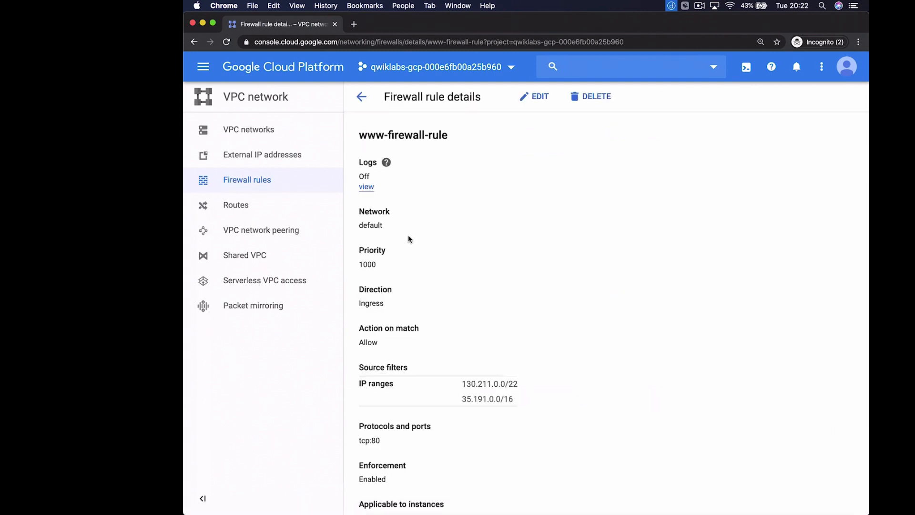
{"action": "scroll", "coordinate": [409, 238], "scroll_direction": "down", "scroll_amount": 2}
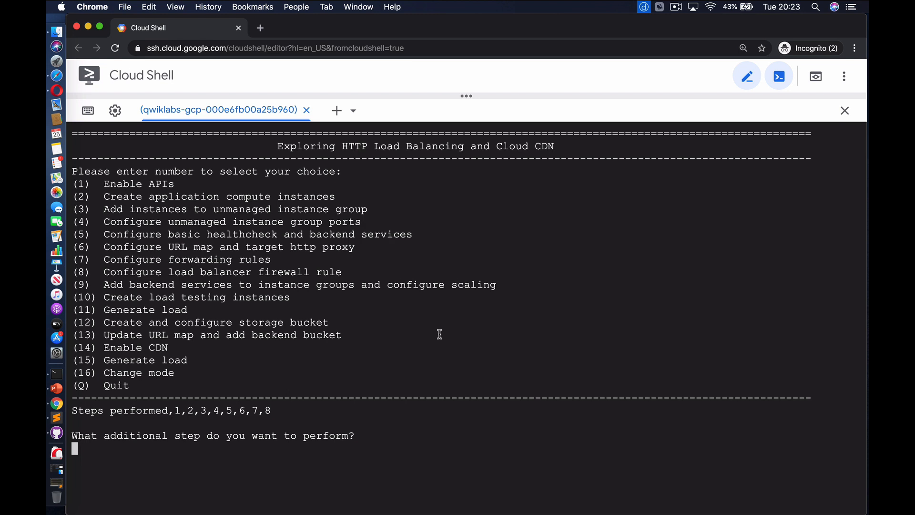
In Cloud Shell, start step 9 and globally add video-instance-group-us-central1-b (zone us-central1-b) to video-backend-service: UTILIZATION mode, max utilization 0.8, capacity scaler 1, commented "to create backend services"
{"action": "type", "text": "9"}
{"action": "key", "text": "Return"}
{"action": "type", "text": "gcloud compu"}
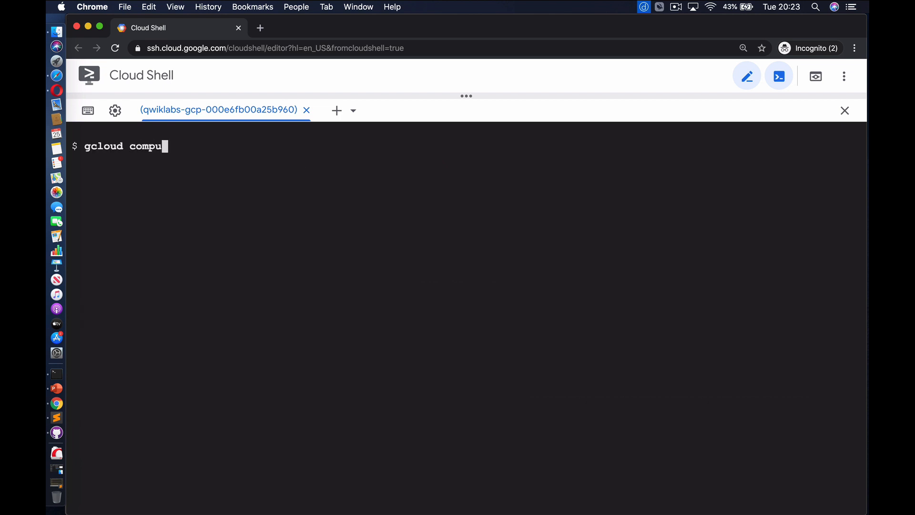
{"action": "type", "text": "te backend-services add-backend vide"}
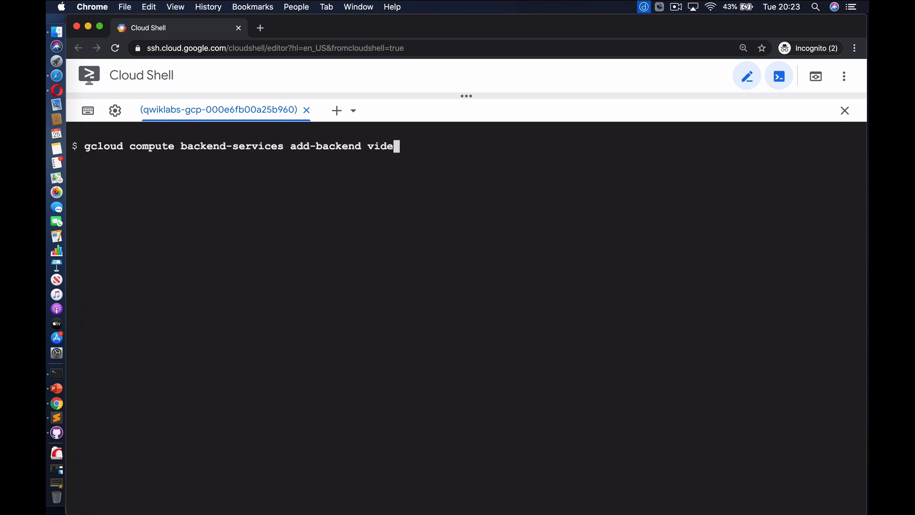
{"action": "type", "text": "o-backend-service --balancing-mode U"}
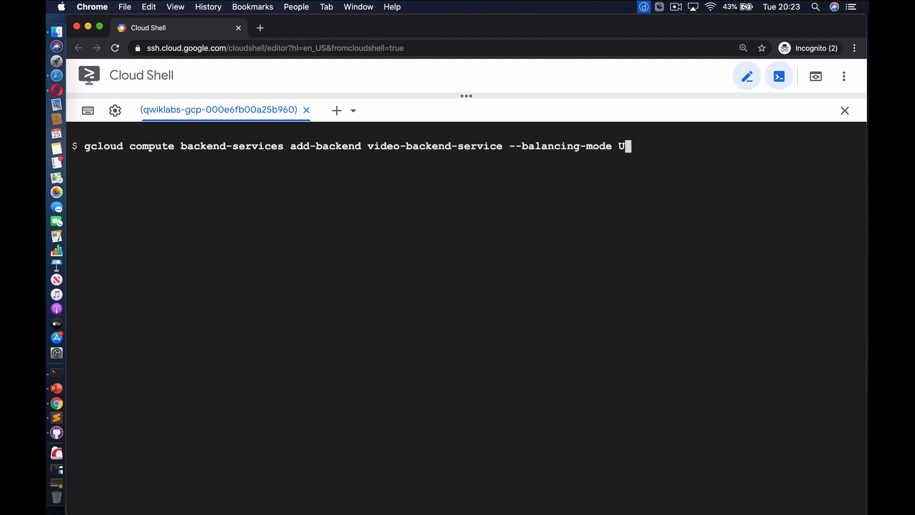
{"action": "type", "text": "TILIZATION --max-utilization 0.8 --cap"}
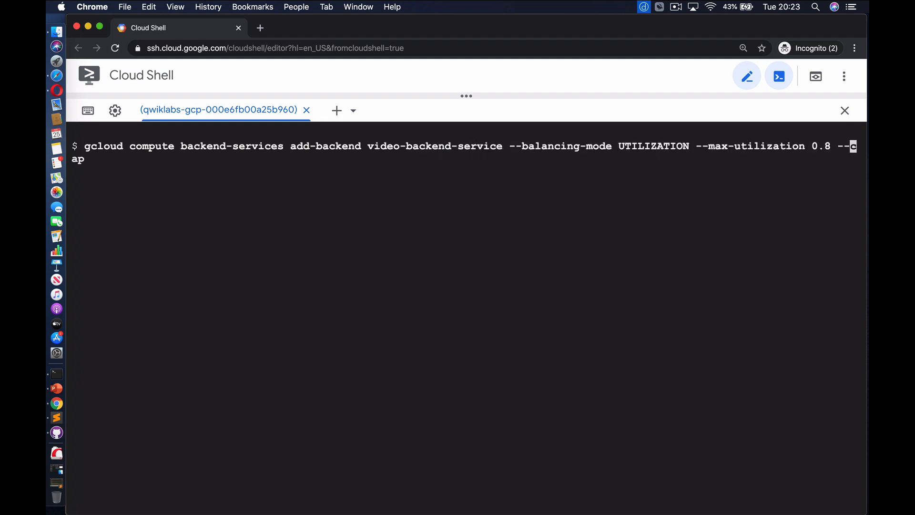
{"action": "type", "text": "acity-scaler 1 --instance-group vide"}
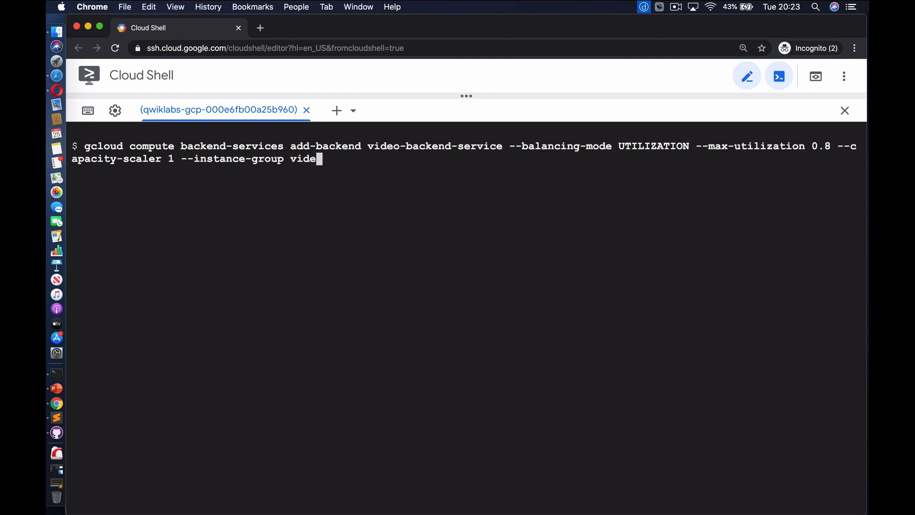
{"action": "type", "text": "o-instance-group-us-central1-b --i"}
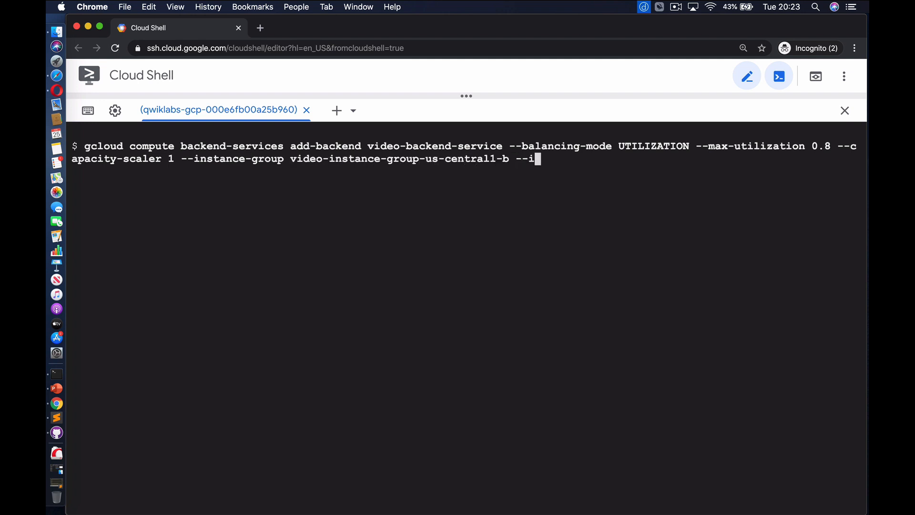
{"action": "type", "text": "nstance-group-zone us-central1-b --g"}
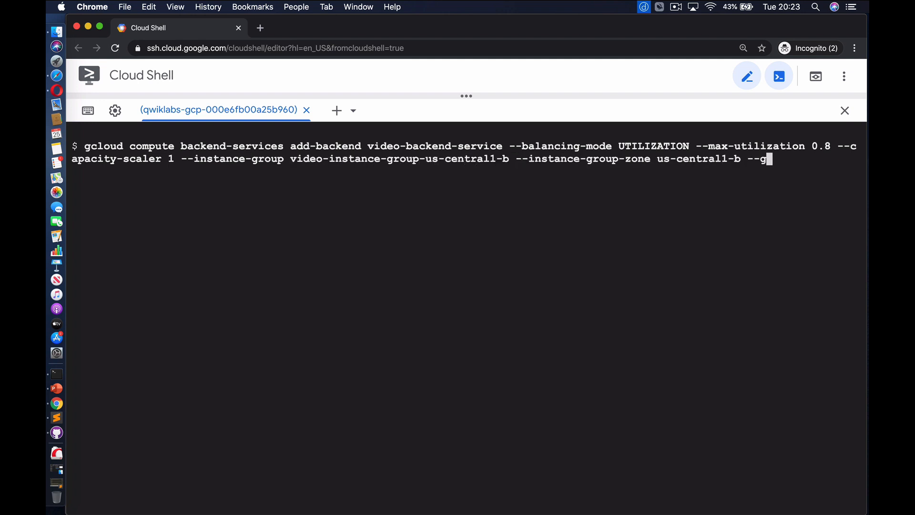
{"action": "type", "text": "lobal # to create backend services"}
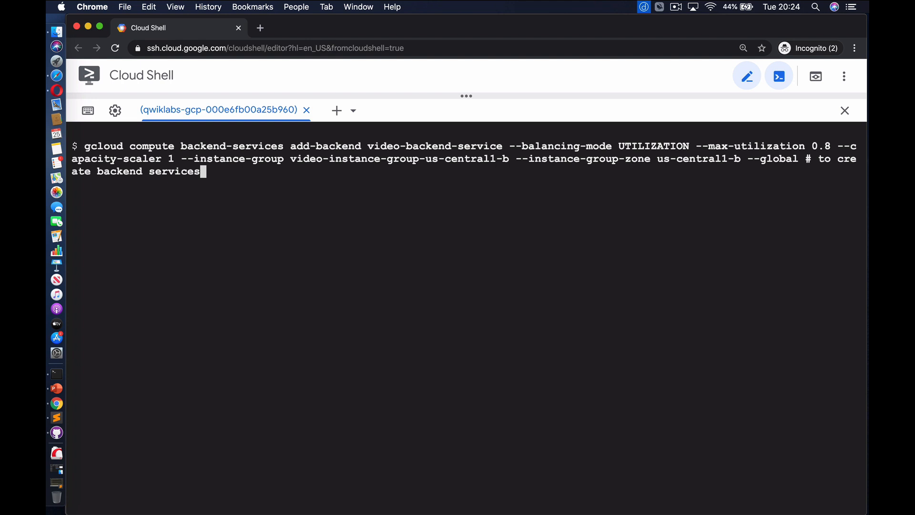
{"action": "key", "text": "Return"}
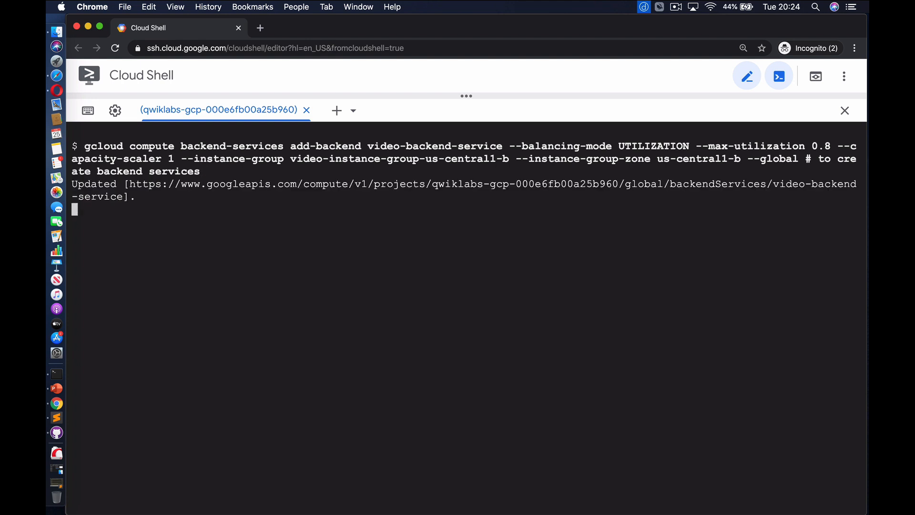
Globally add html-instance-group-us-central1-b (zone us-central1-b) to html-backend-service with gcloud: UTILIZATION mode, max utilization 0.8, capacity scaler 1, commented "to create backend services"
{"action": "type", "text": "gcloud compu"}
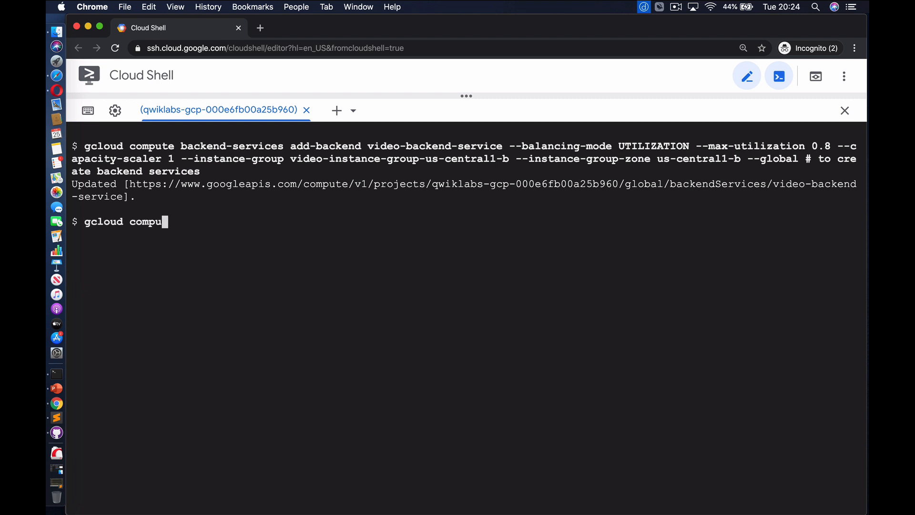
{"action": "type", "text": "te backend-services add-backend html-b"}
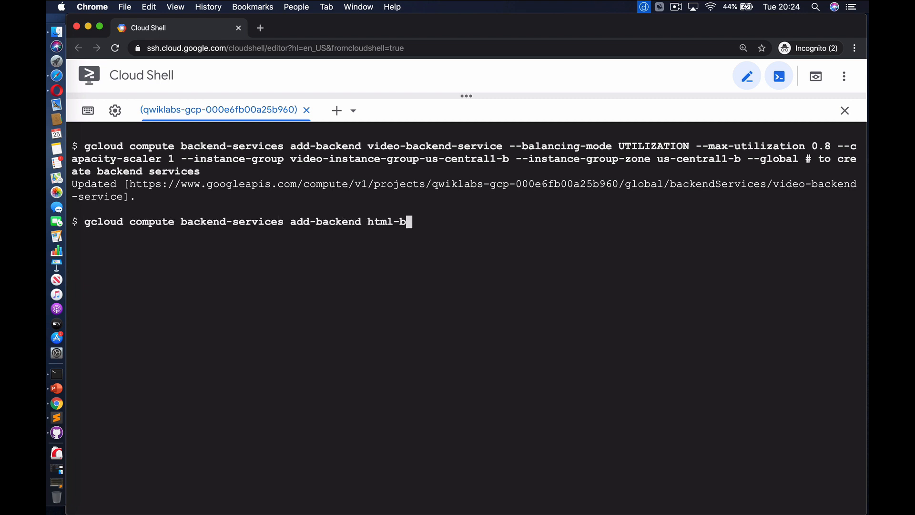
{"action": "type", "text": "ackend-service --balancing-mode UTILIZ"}
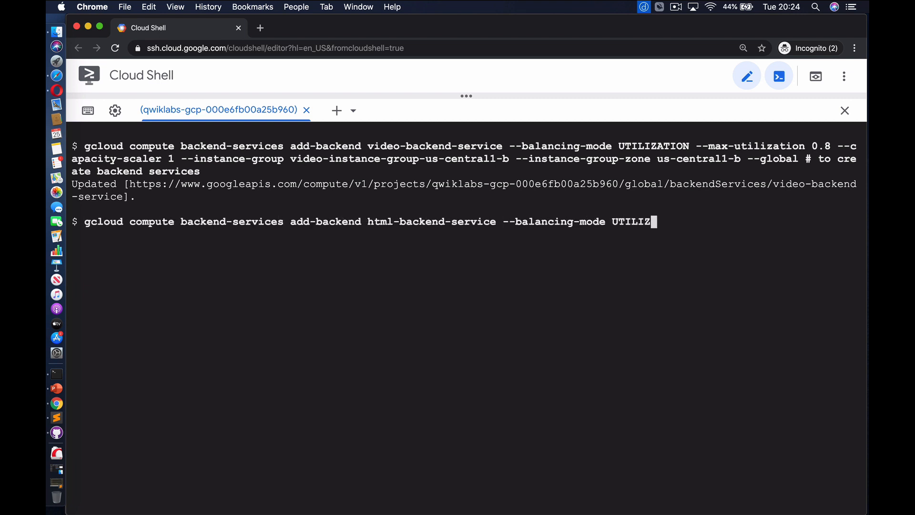
{"action": "type", "text": "ATION --max-utilization 0.8 --capacity"}
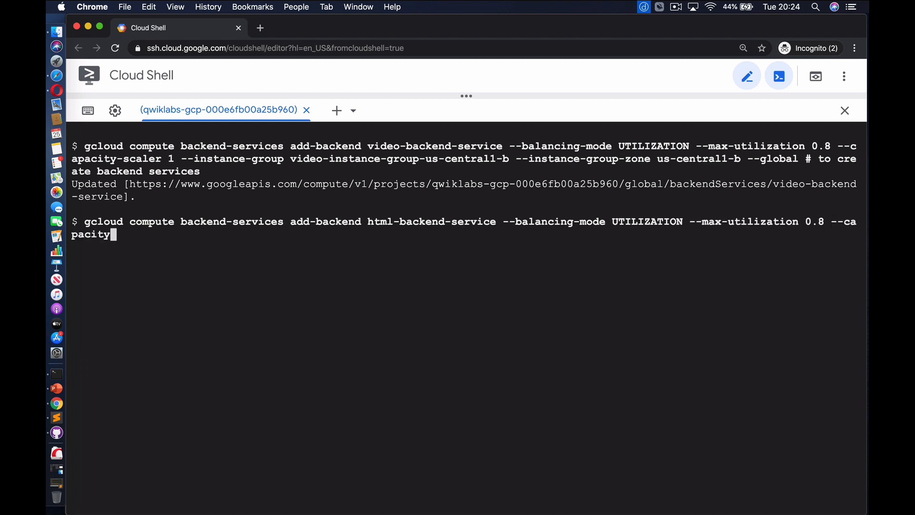
{"action": "type", "text": "-scaler 1 --instance-group html-instanc"}
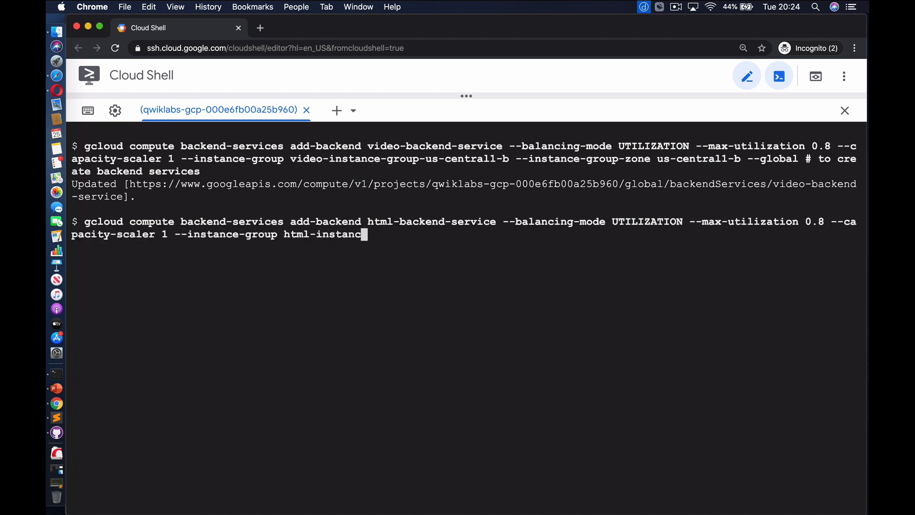
{"action": "type", "text": "e-group-us-central1-b --instance-group"}
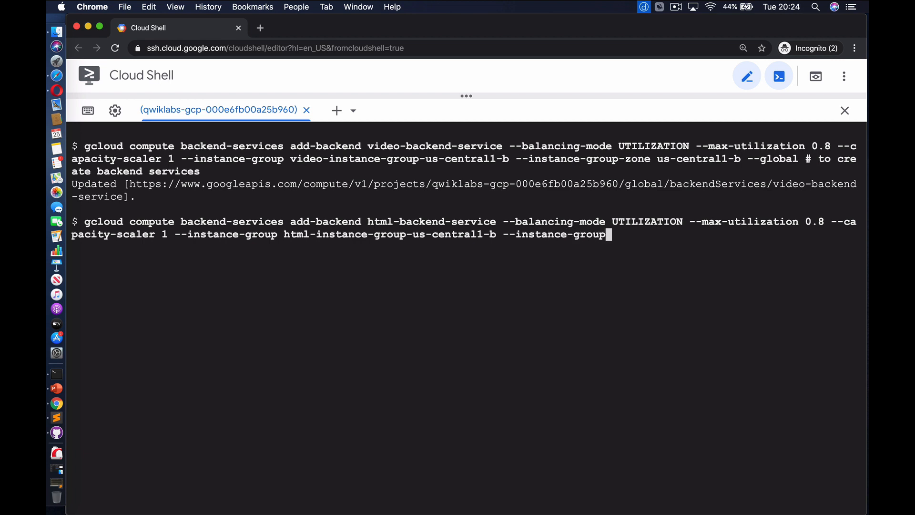
{"action": "type", "text": "-zone us-central1-b --global # to cre"}
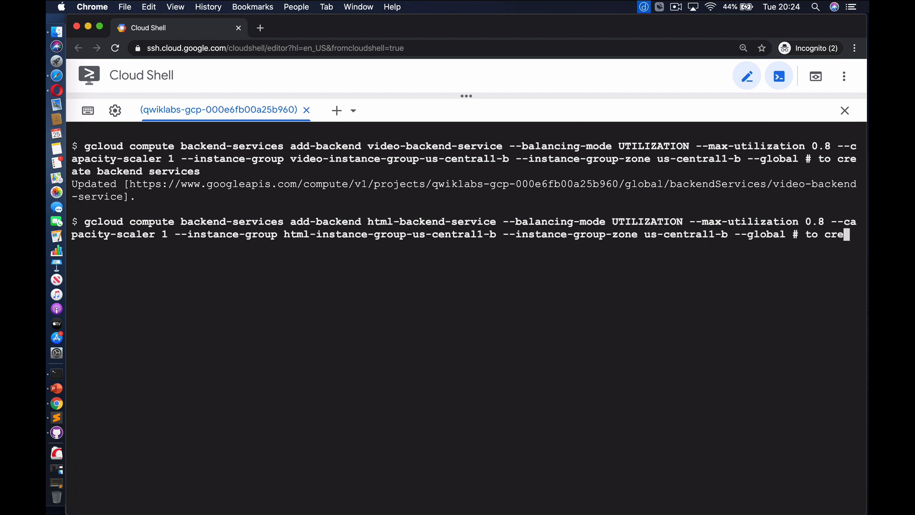
{"action": "type", "text": "ate backend services"}
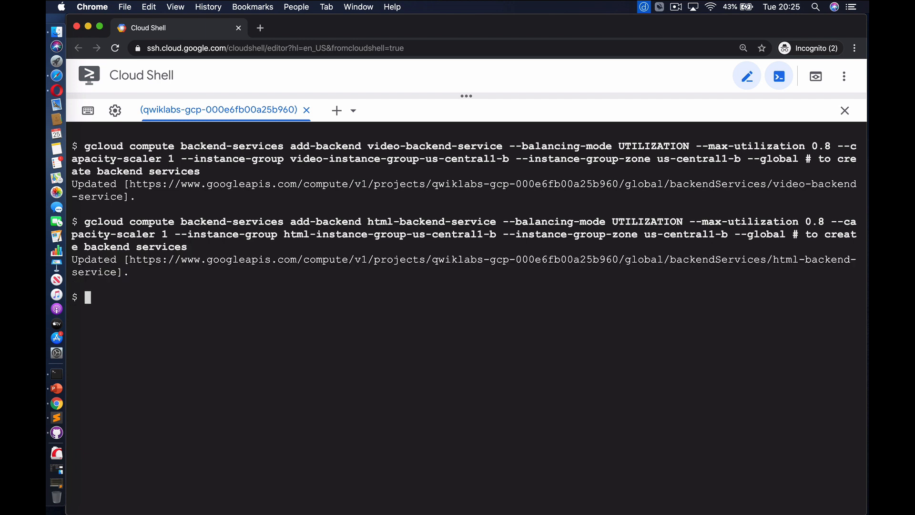
Globally add video-instance-group-europe-west1-b (zone europe-west1-b) to video-backend-service with gcloud: UTILIZATION mode, max utilization 0.8, capacity scaler 1, commented "to create backend services"
{"action": "type", "text": "gcloud compute backend-services ad"}
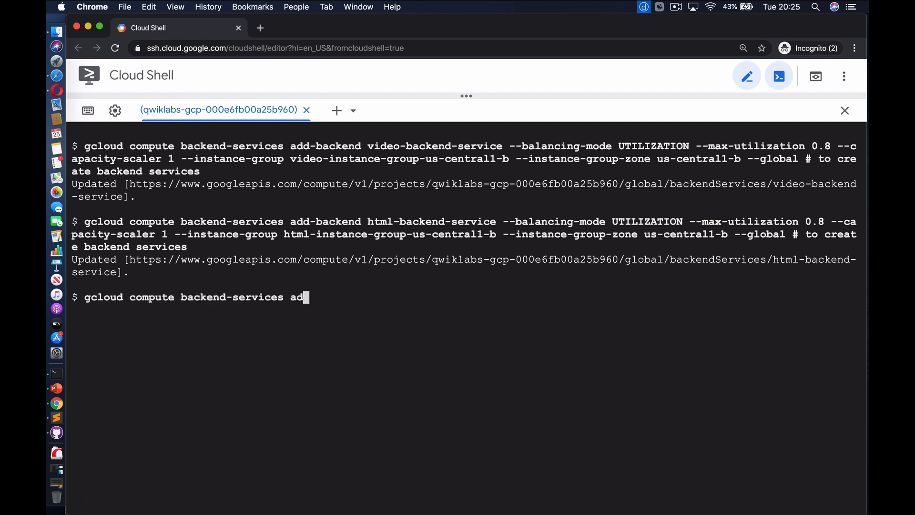
{"action": "type", "text": "d-backend video-backend-service --balanc"}
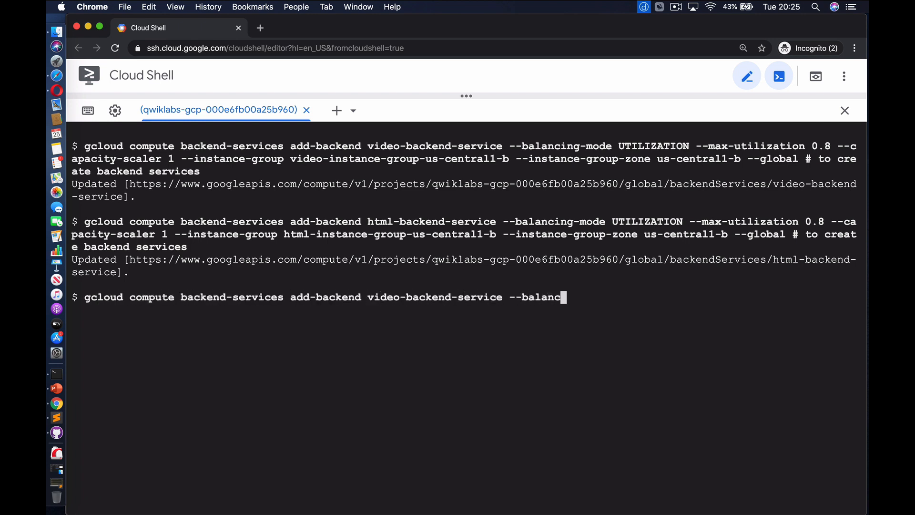
{"action": "type", "text": "ing-mode UTILIZATION --max-utilization 0"}
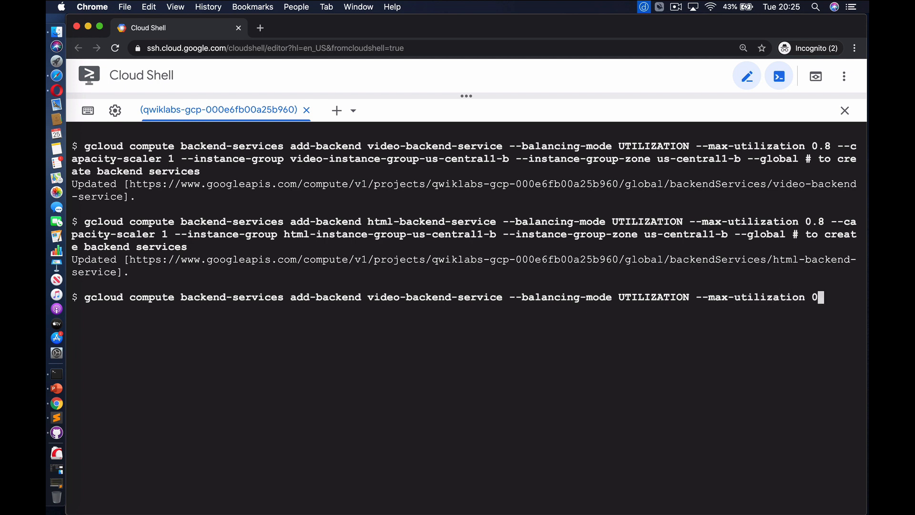
{"action": "type", "text": ".8 --capacity-scaler 1 --instance-gr"}
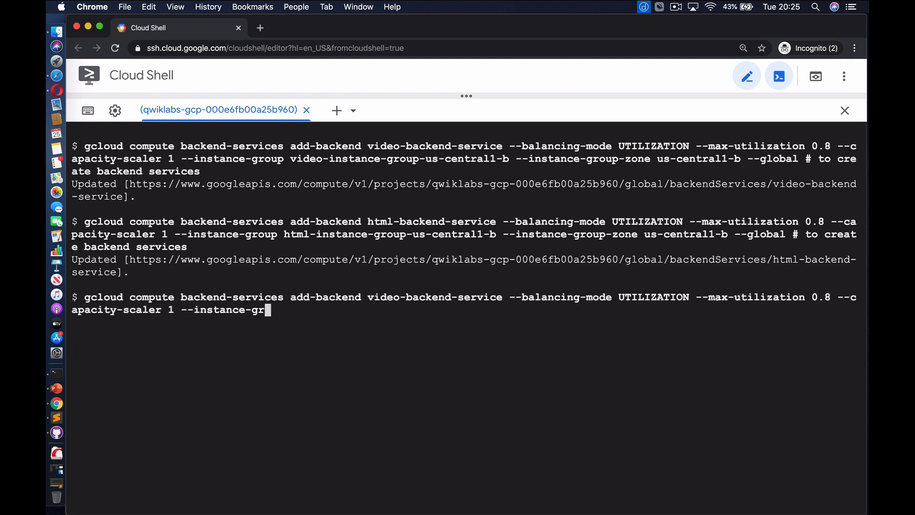
{"action": "type", "text": "oup video-instance-group-europe-west1-"}
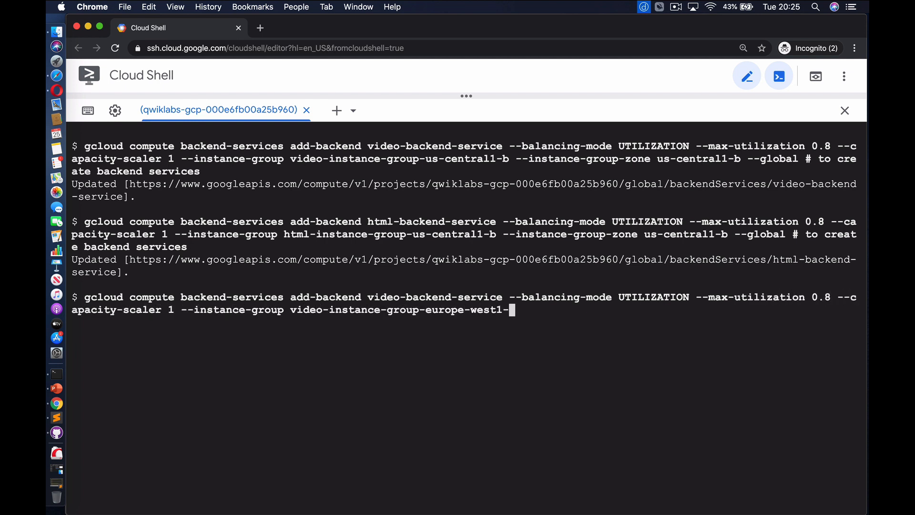
{"action": "type", "text": "b --instance-group-zone europe-west1-b"}
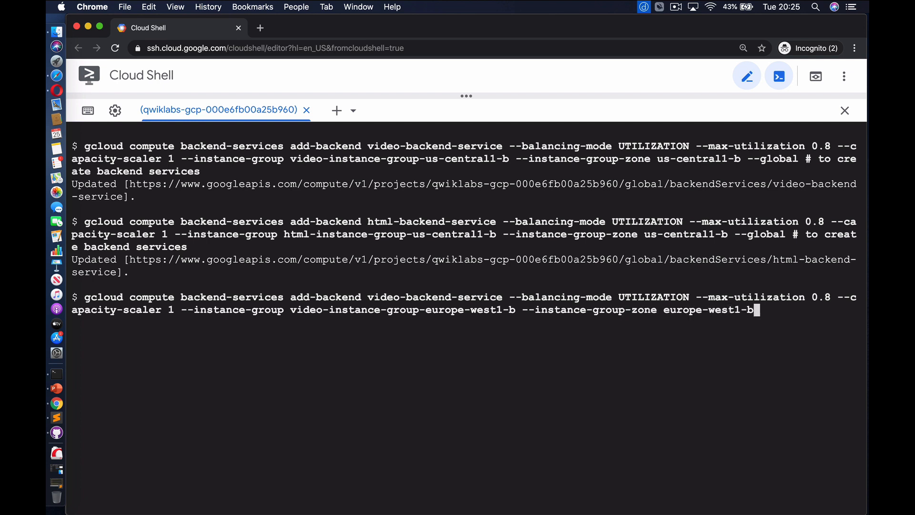
{"action": "type", "text": " --global # to create backend services"}
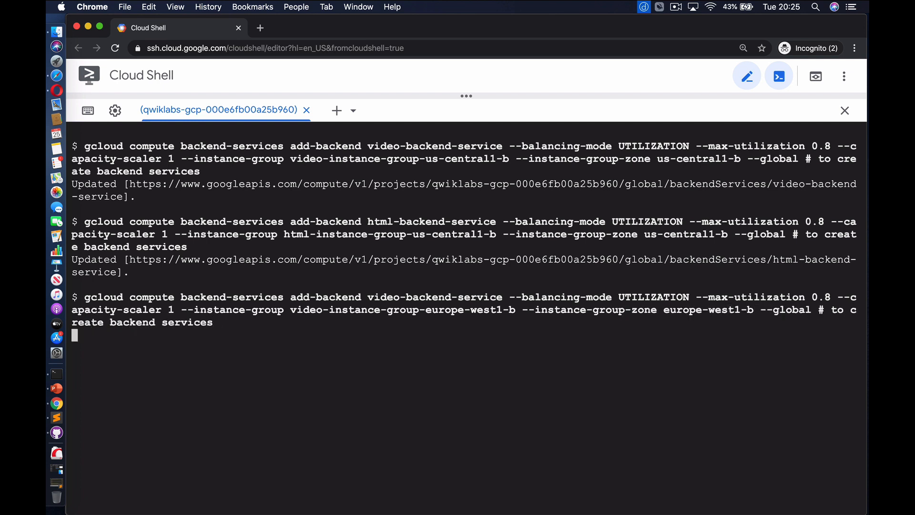
Globally add html-instance-group-europe-west1-b (zone europe-west1-b) to html-backend-service with gcloud: UTILIZATION mode, max utilization 0.8, capacity scaler 1, commented "to create backend services"
{"action": "type", "text": "gclo"}
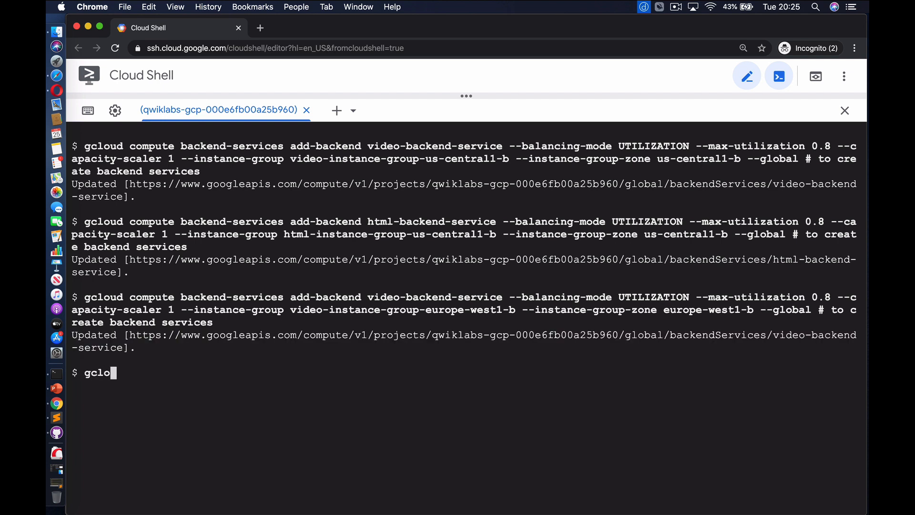
{"action": "type", "text": "ud compute backend-services add-backend "}
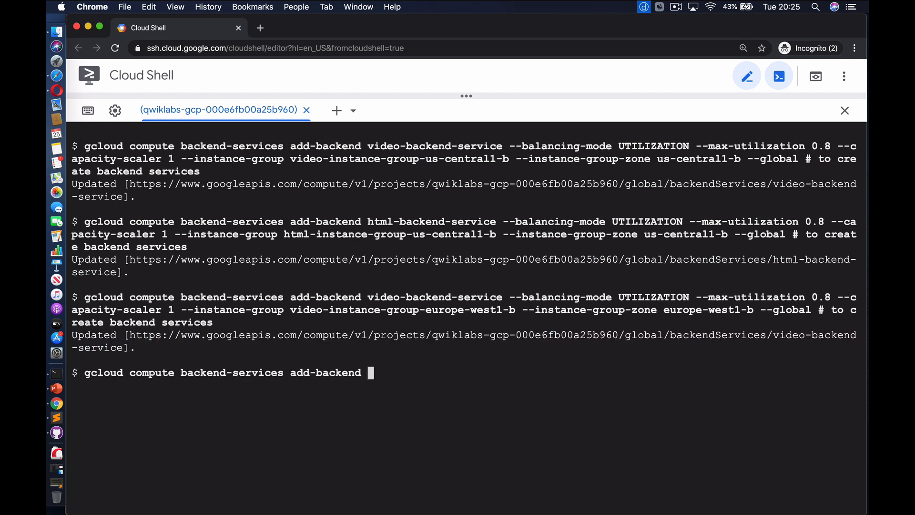
{"action": "type", "text": "html-backend-service --balancing-mod"}
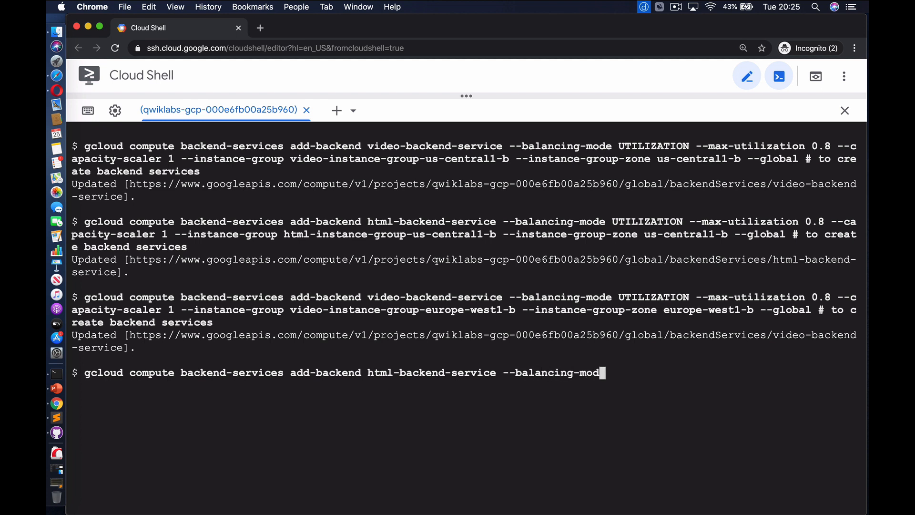
{"action": "type", "text": "e UTILIZATION --max-utilization 0.8 --"}
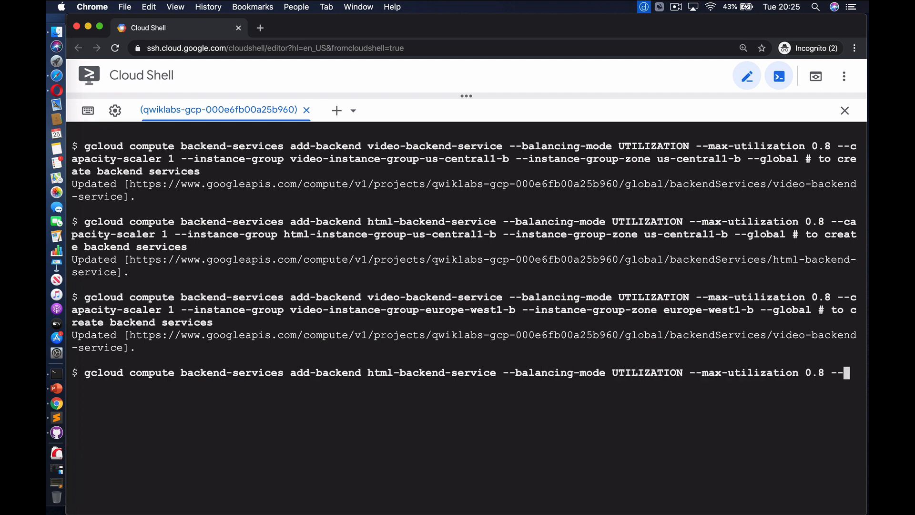
{"action": "type", "text": "capacity-scaler 1 --instance-group htm"}
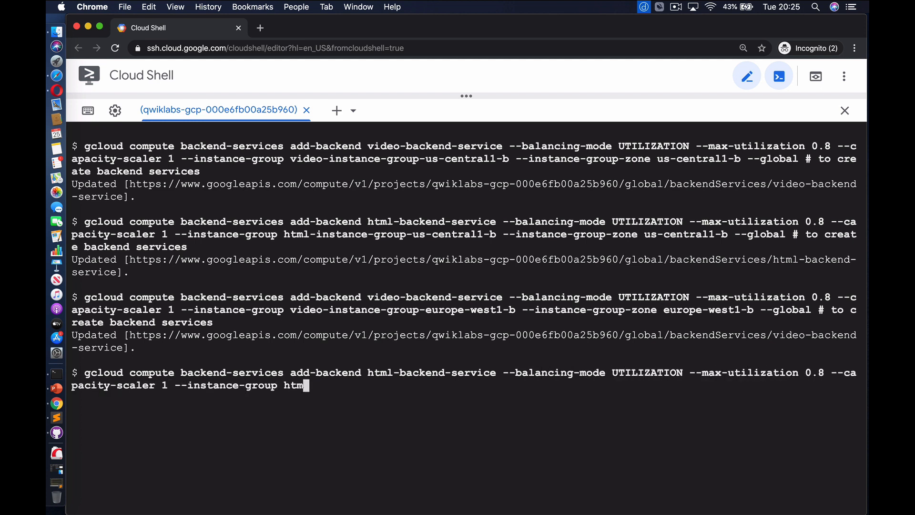
{"action": "type", "text": "l-instance-group-europe-west1-b --inst"}
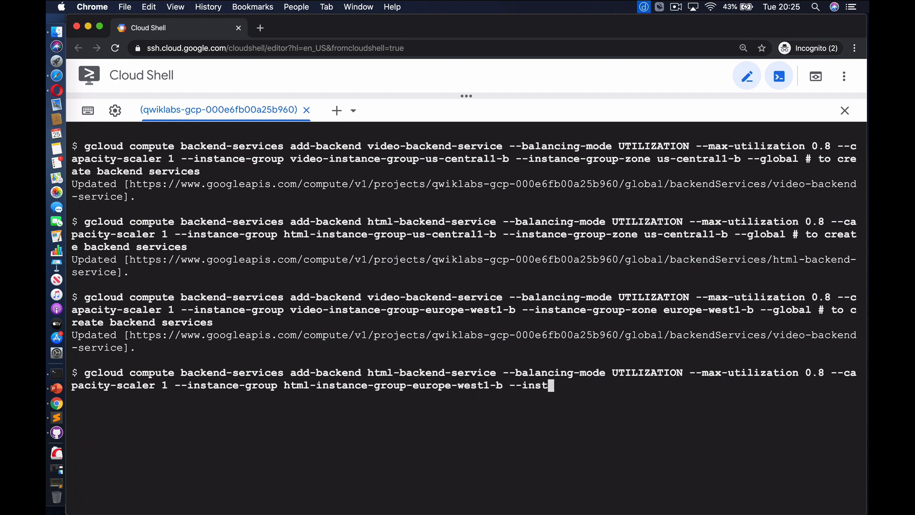
{"action": "type", "text": "ance-group-zone europe-west1-b --global # to create backend servic"}
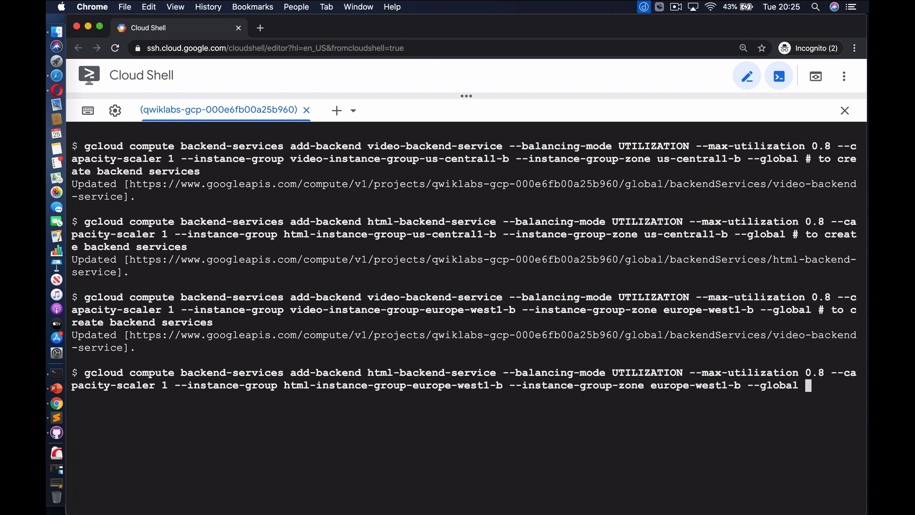
{"action": "type", "text": "es"}
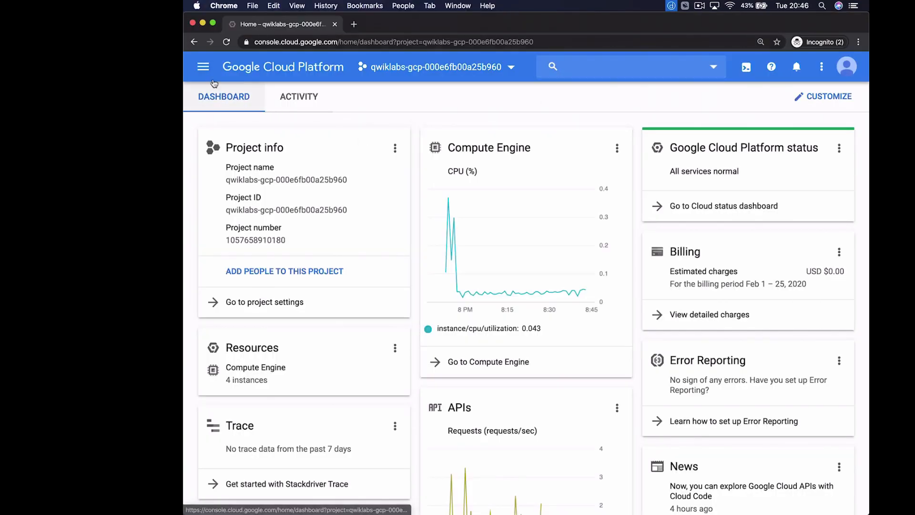
In the Google Cloud console, open the Load balancing page of Network services and display the list of backends
{"action": "left_click", "coordinate": [202, 69]}
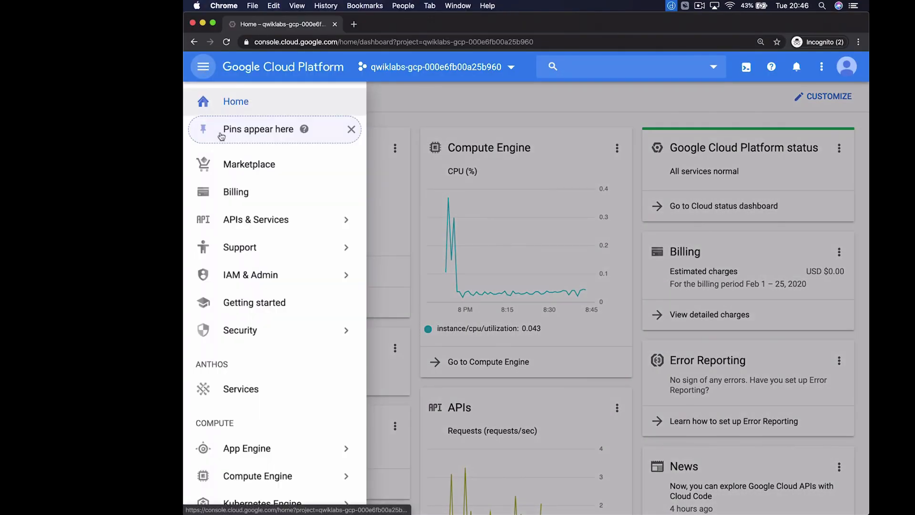
{"action": "mouse_move", "coordinate": [274, 285]}
{"action": "scroll", "coordinate": [273, 299], "scroll_direction": "down", "scroll_amount": 10}
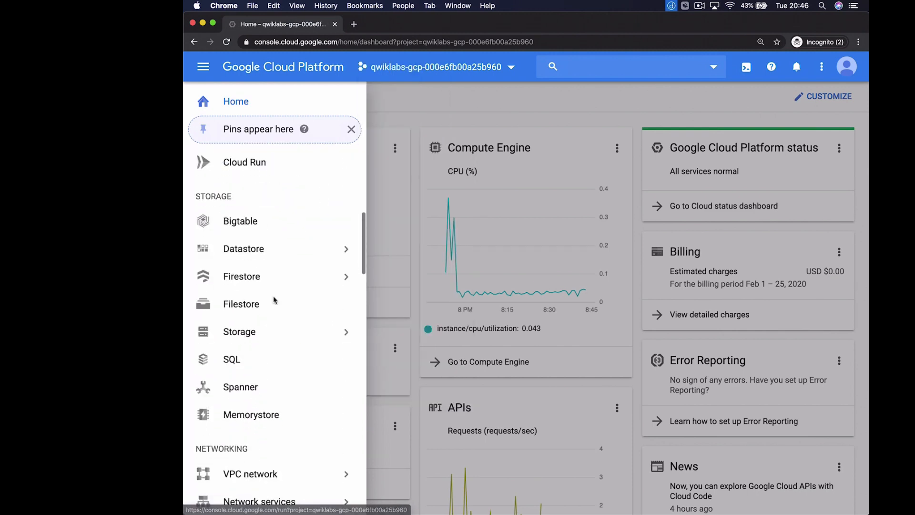
{"action": "scroll", "coordinate": [269, 305], "scroll_direction": "down", "scroll_amount": 3}
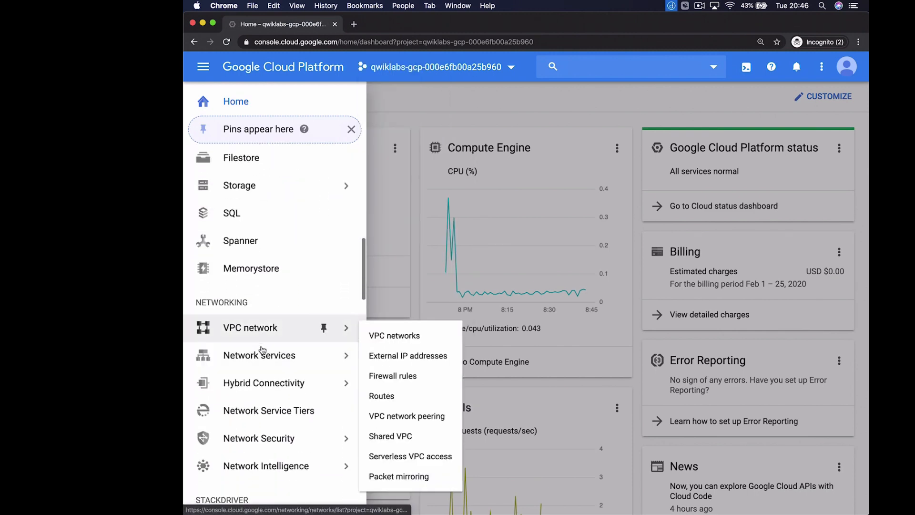
{"action": "mouse_move", "coordinate": [261, 355]}
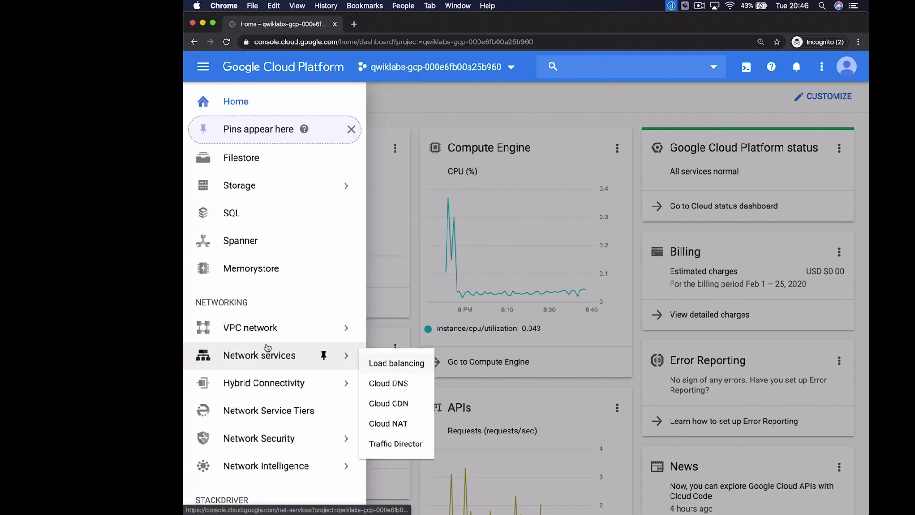
{"action": "left_click", "coordinate": [393, 363]}
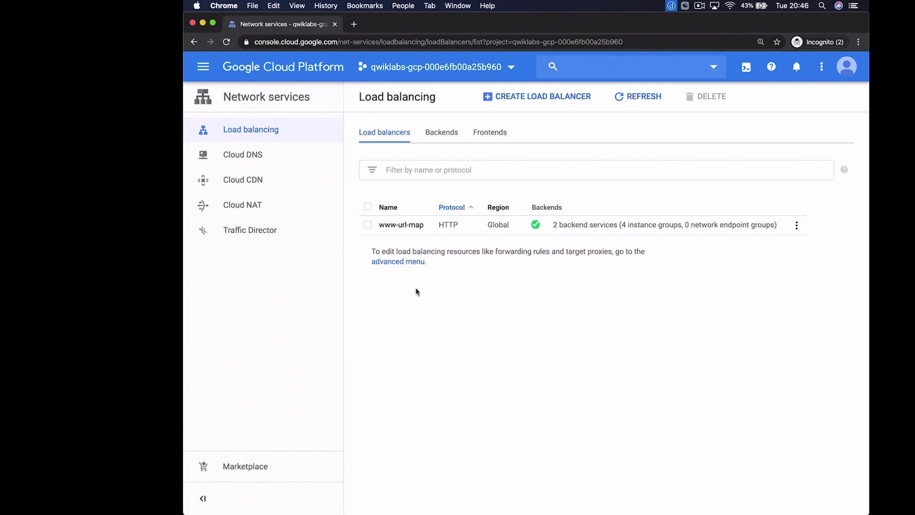
{"action": "left_click", "coordinate": [447, 137]}
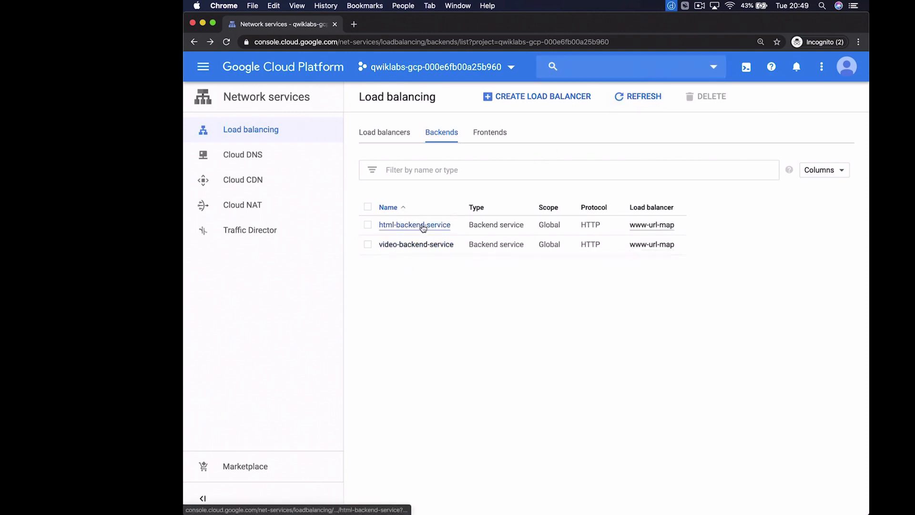
Open the details of html-backend-service and examine its instance groups, backend utilization, health check and Cloud CDN properties
{"action": "left_click", "coordinate": [422, 226]}
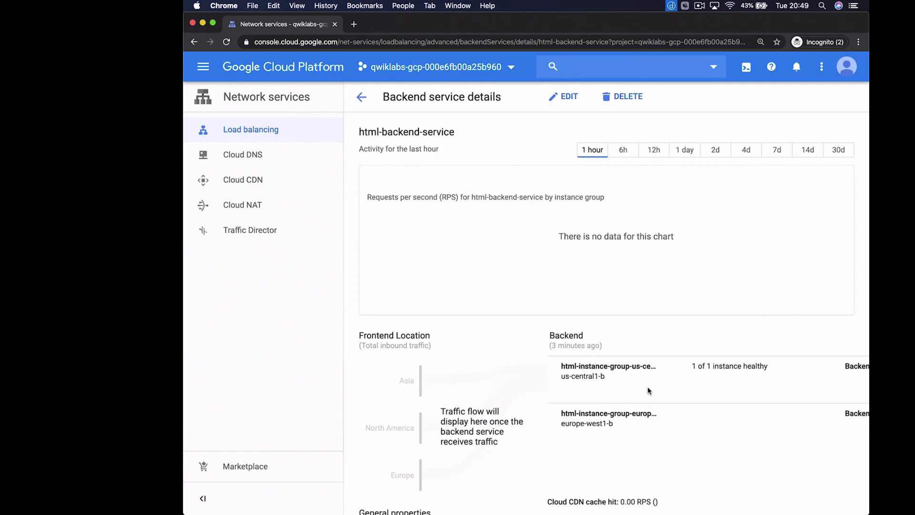
{"action": "scroll", "coordinate": [647, 388], "scroll_direction": "right", "scroll_amount": 5}
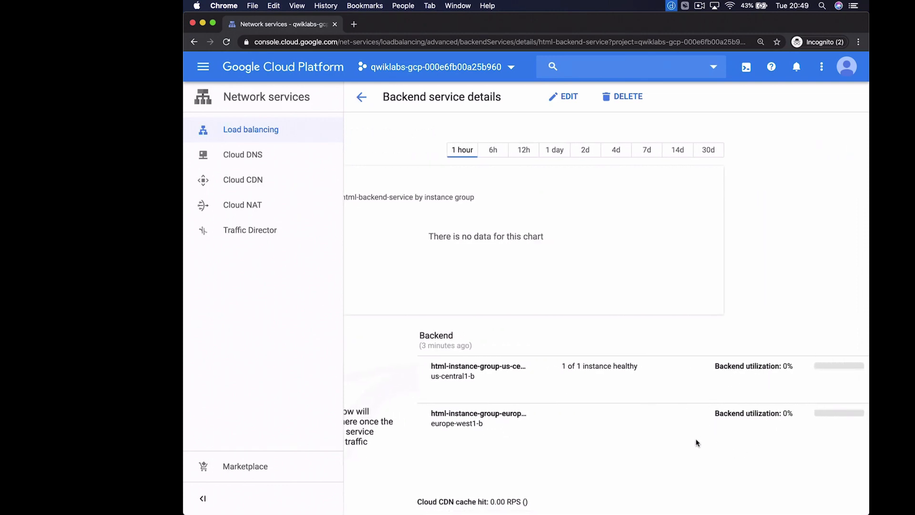
{"action": "scroll", "coordinate": [696, 443], "scroll_direction": "left", "scroll_amount": 5}
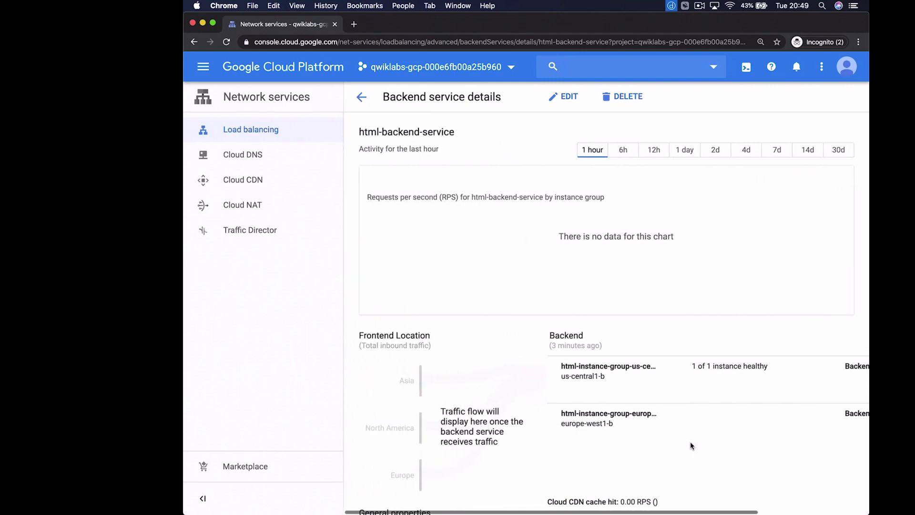
{"action": "scroll", "coordinate": [690, 442], "scroll_direction": "down", "scroll_amount": 5}
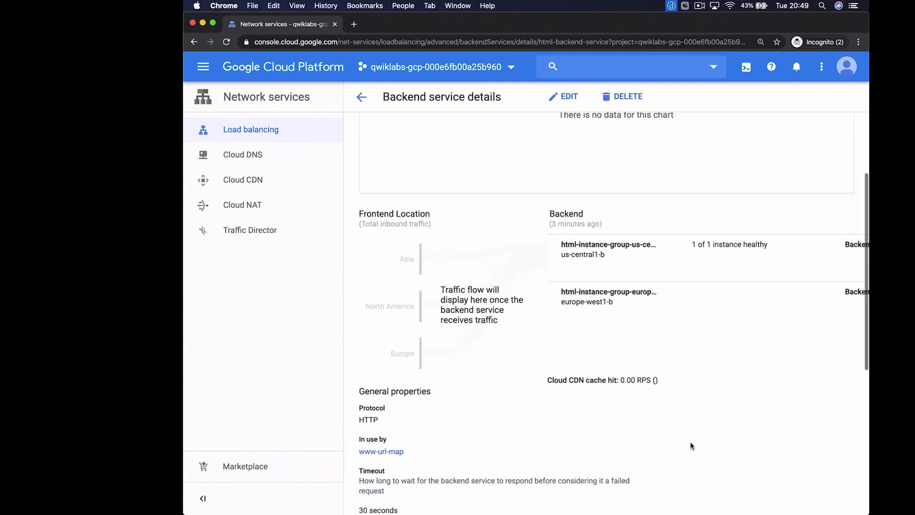
{"action": "scroll", "coordinate": [691, 445], "scroll_direction": "down", "scroll_amount": 7}
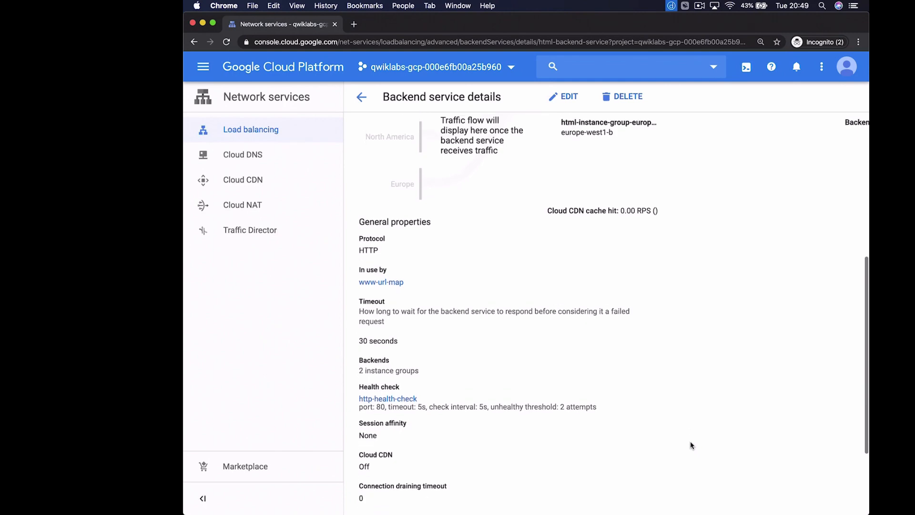
{"action": "scroll", "coordinate": [691, 442], "scroll_direction": "down", "scroll_amount": 3}
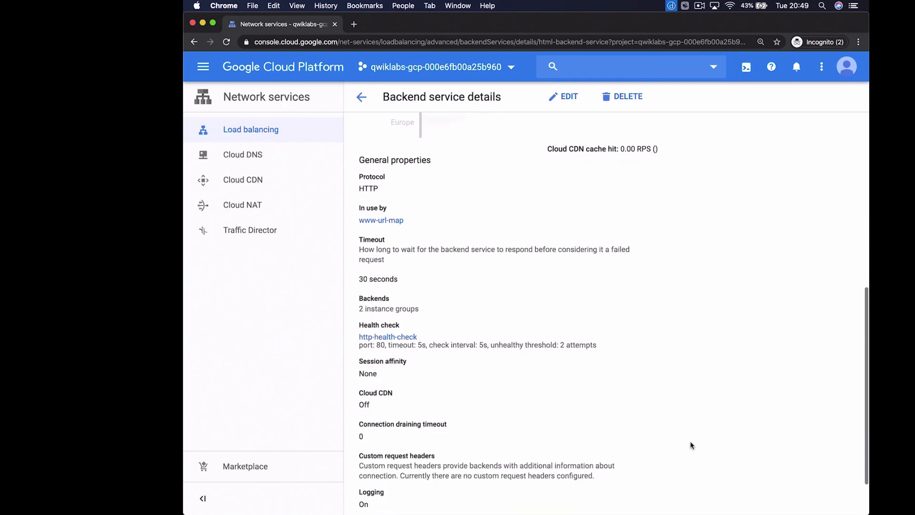
Examine the remaining general properties of html-backend-service, through to its logging setting
{"action": "scroll", "coordinate": [690, 445], "scroll_direction": "down", "scroll_amount": 2}
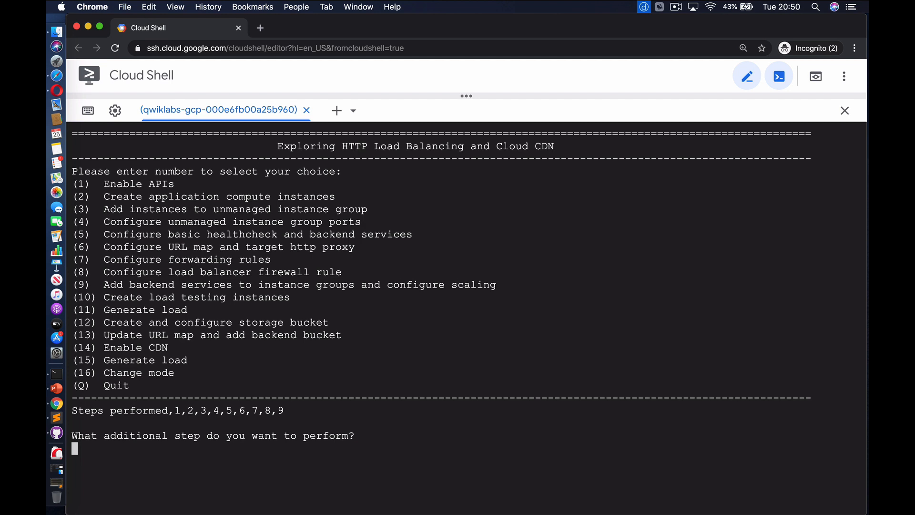
In Cloud Shell, run option 10 to create the preemptible instance asia-loadtest (asia-east1-b, default network) with startup-script 'apt-get -y install siege'
{"action": "type", "text": "10"}
{"action": "key", "text": "Return"}
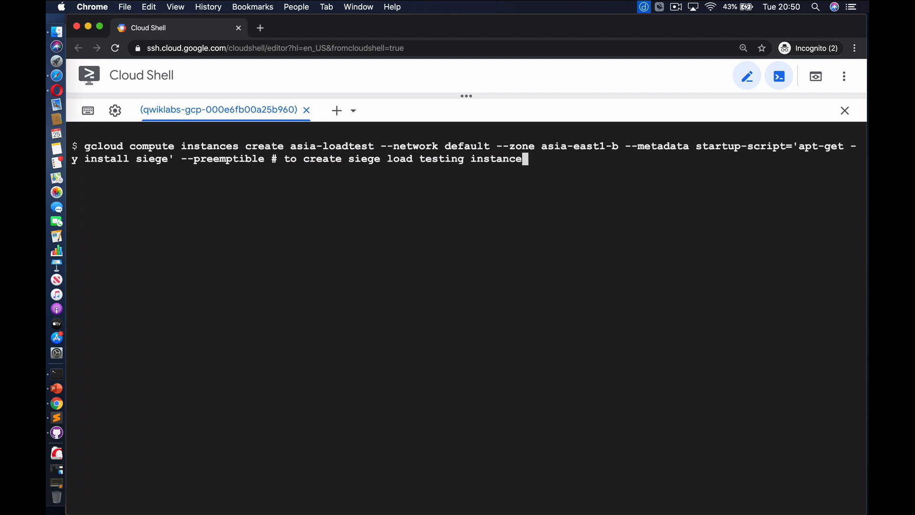
{"action": "key", "text": "Return"}
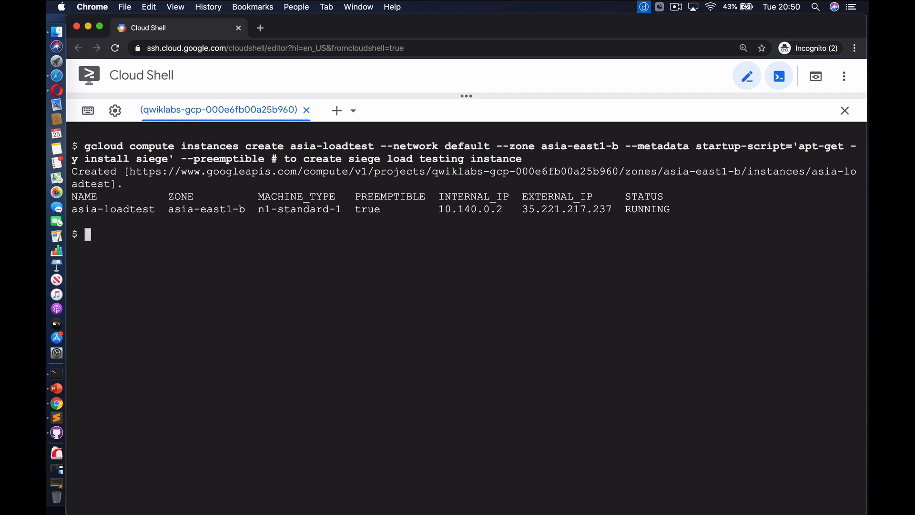
Create preemptible instance europe-loadtest with gcloud in europe-west1-b on the default network, startup-script 'apt-get -y install siege', commented "to create siege load testing instance"
{"action": "type", "text": "gcloud compute instances create europ"}
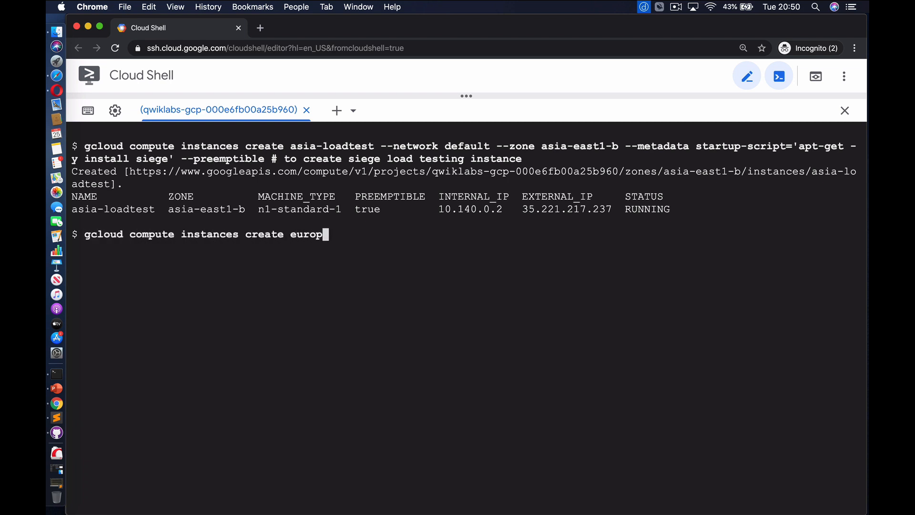
{"action": "type", "text": "e-loadtest --network default --zone europe"}
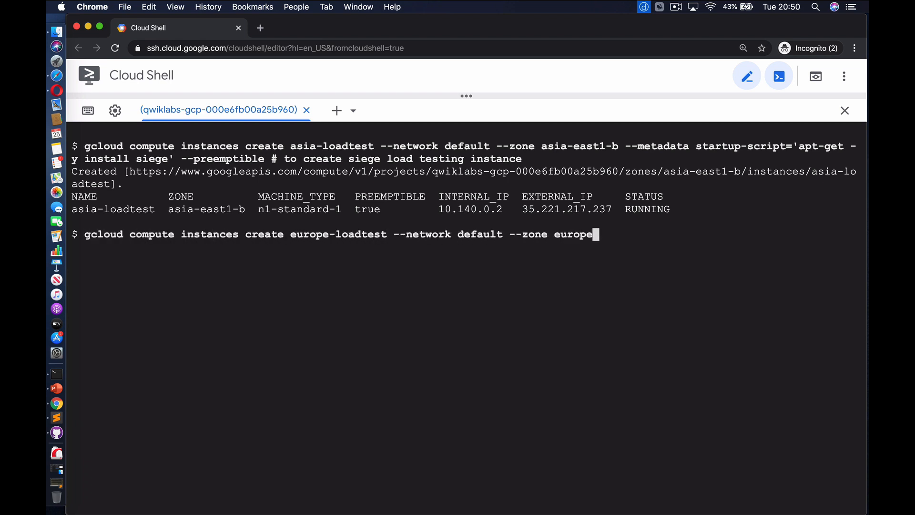
{"action": "type", "text": "-west1-b --metadata startup-script='apt-ge"}
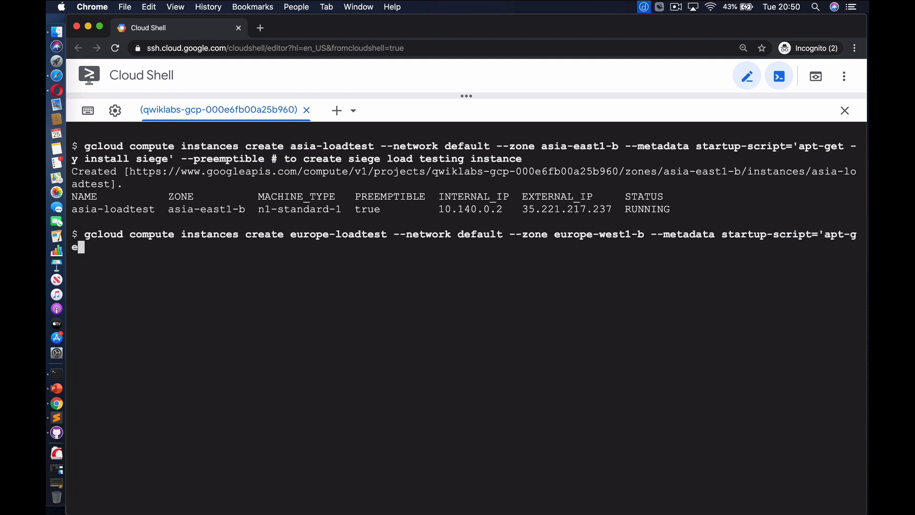
{"action": "type", "text": "t -y install siege' --preemptible # to cre"}
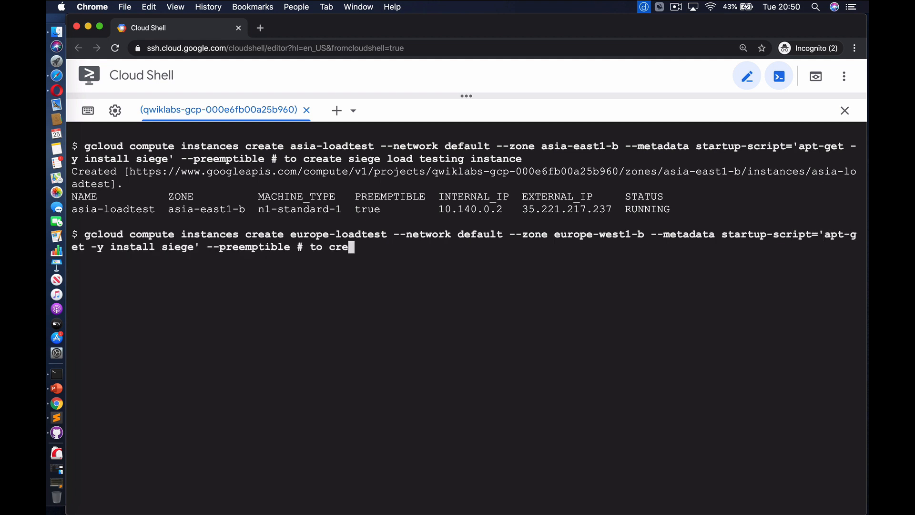
{"action": "type", "text": "ate siege load testing instance"}
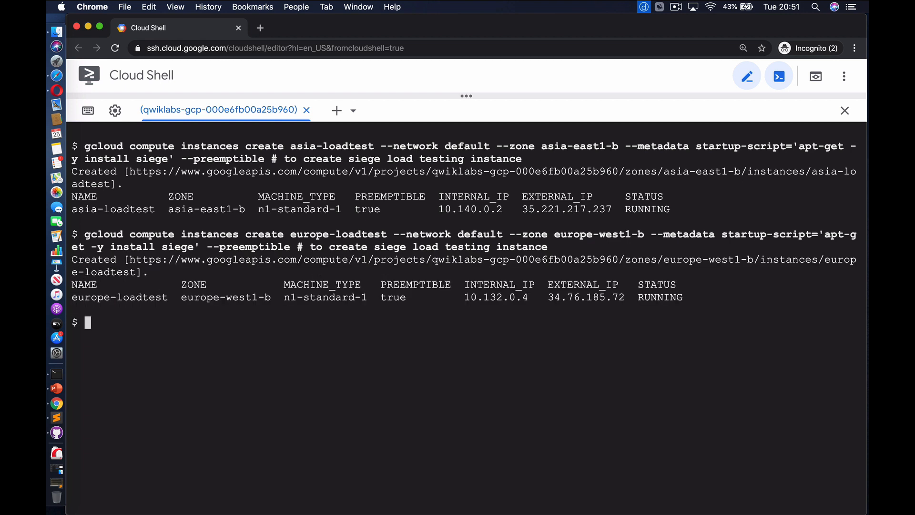
Create preemptible instance us-loadtest with gcloud in us-central1-b on the default network, startup-script 'apt-get -y install siege', commented "to create siege load testing instance"
{"action": "type", "text": "gcloud compute instances "}
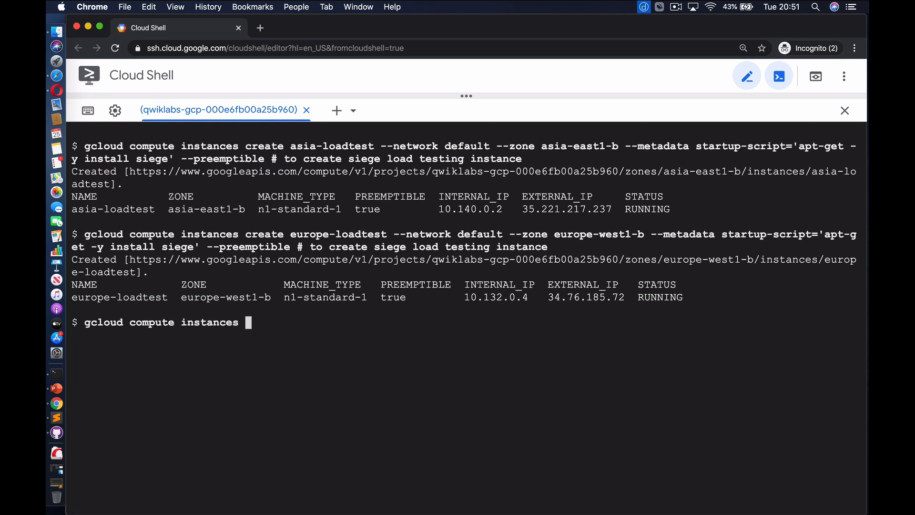
{"action": "type", "text": "create us-loadtest --network default -"}
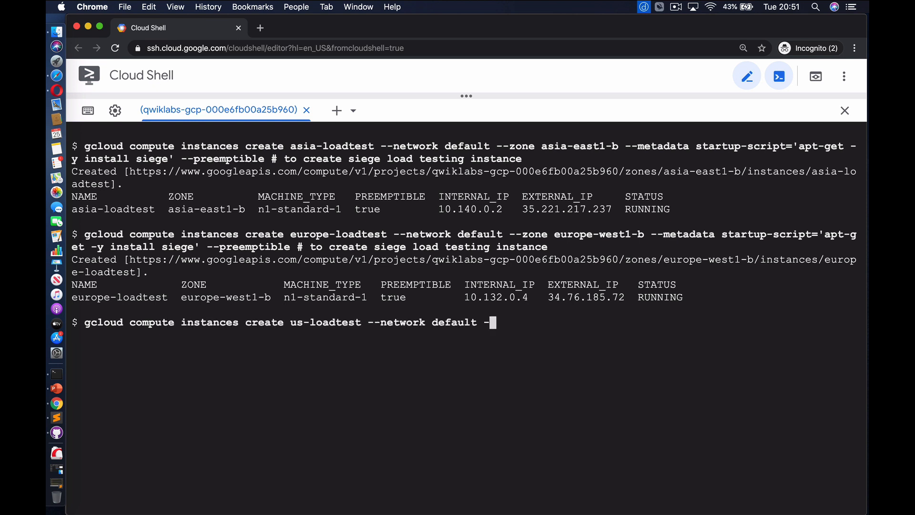
{"action": "type", "text": "-zone us-central1-b --metadata start"}
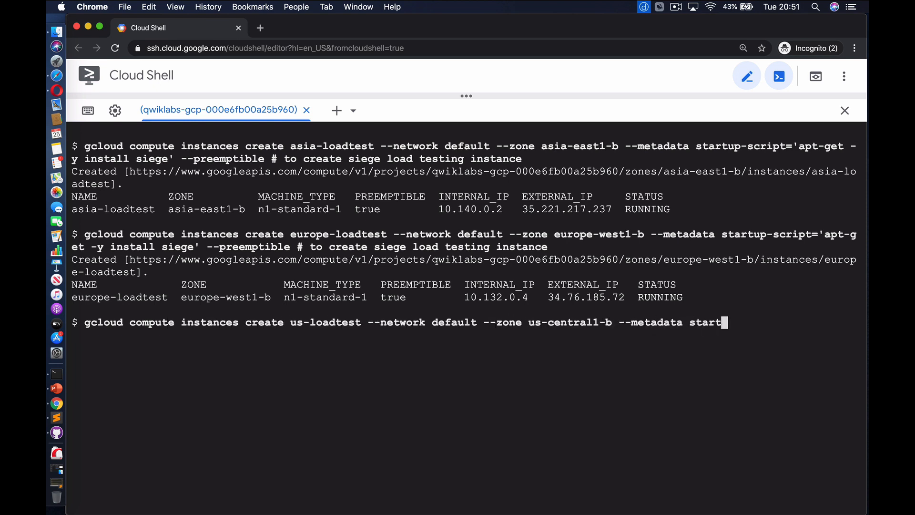
{"action": "type", "text": "up-script='apt-get -y install siege' -"}
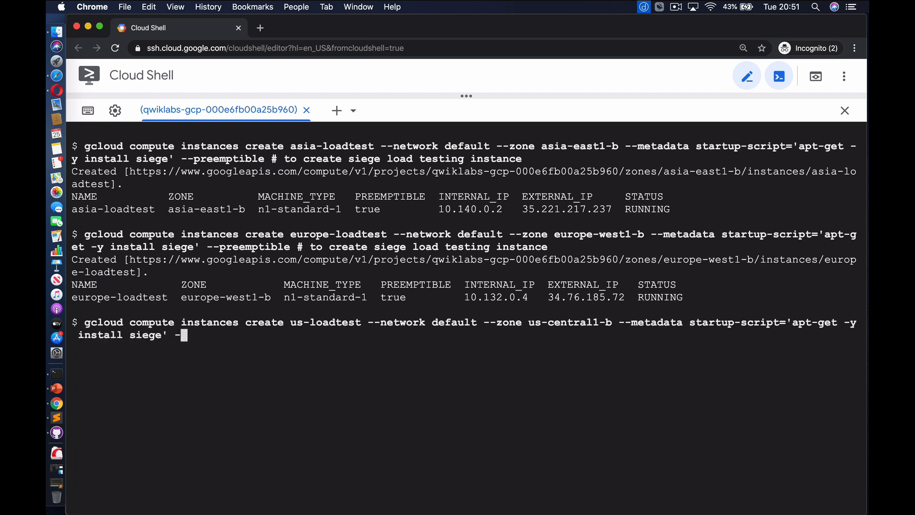
{"action": "type", "text": "-preemptible # to create siege load testing insta"}
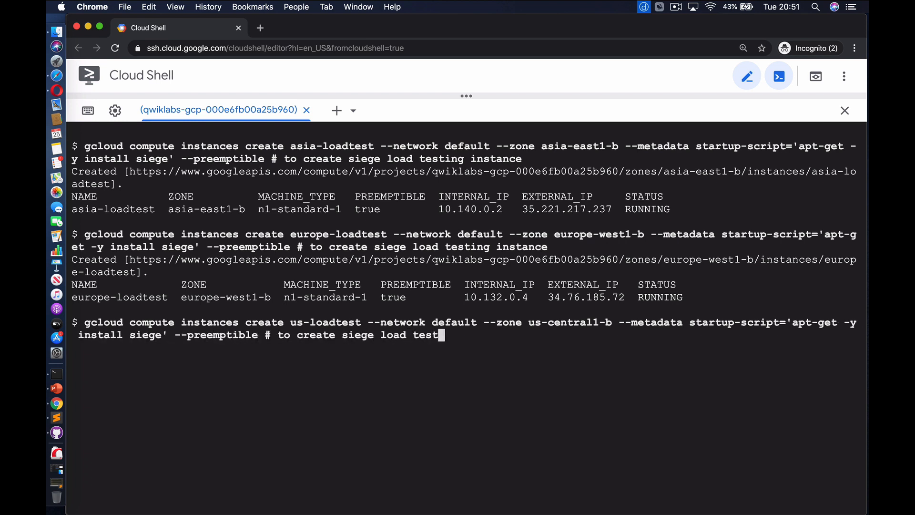
{"action": "type", "text": "nce"}
{"action": "key", "text": "Return"}
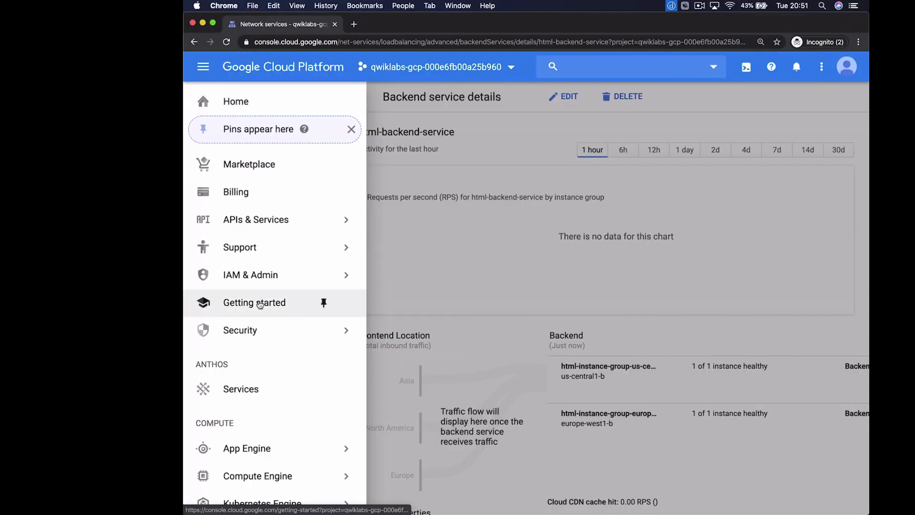
In the Google Cloud console, open the VM instances page of Compute Engine
{"action": "scroll", "coordinate": [255, 333], "scroll_direction": "down", "scroll_amount": 3}
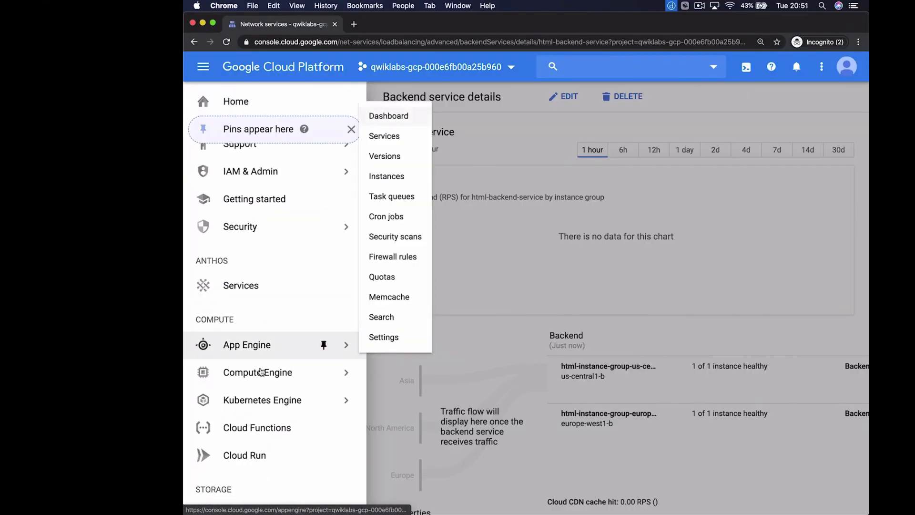
{"action": "mouse_move", "coordinate": [260, 371]}
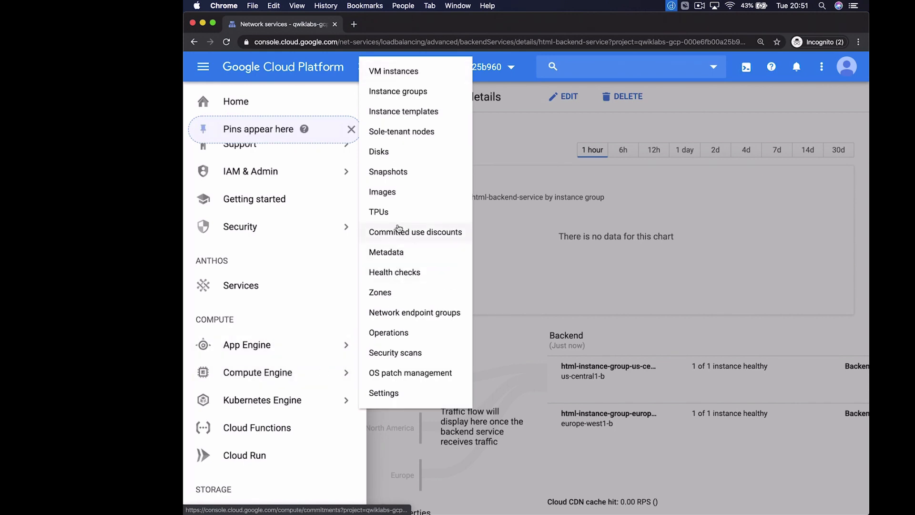
{"action": "left_click", "coordinate": [392, 71]}
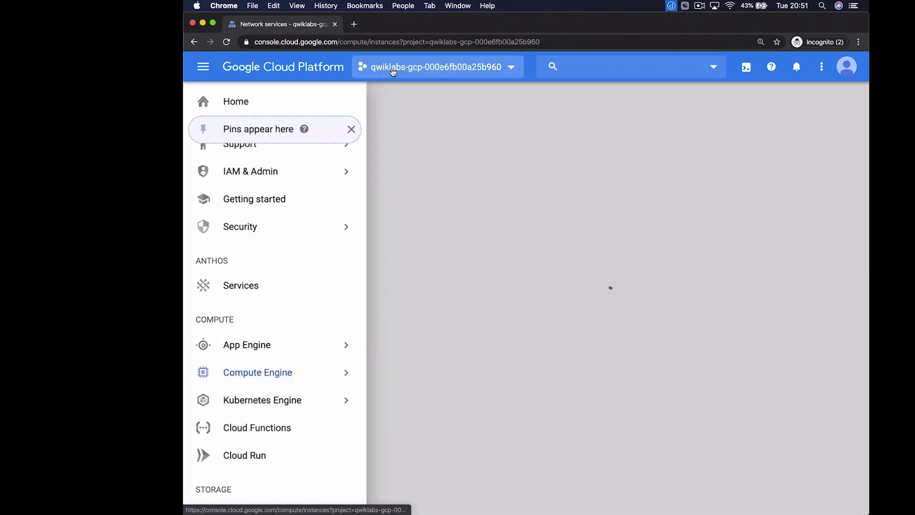
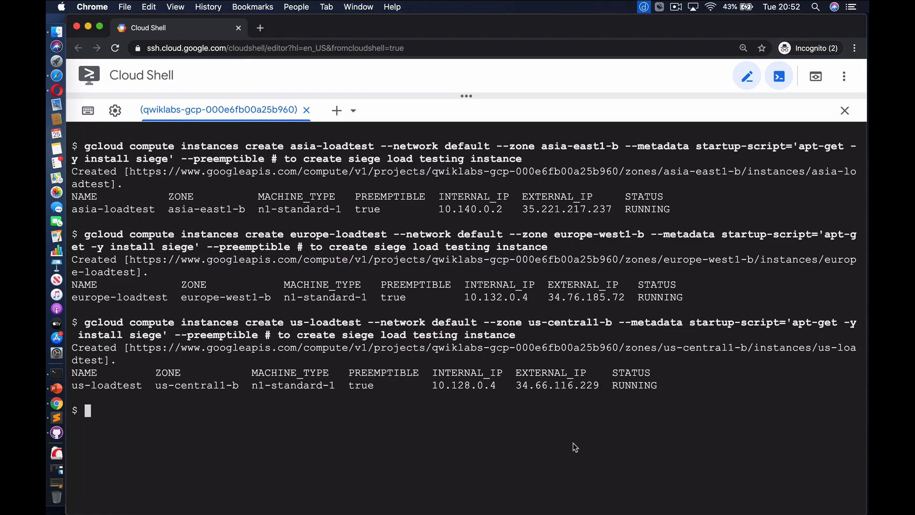
{"action": "key", "text": "Return"}
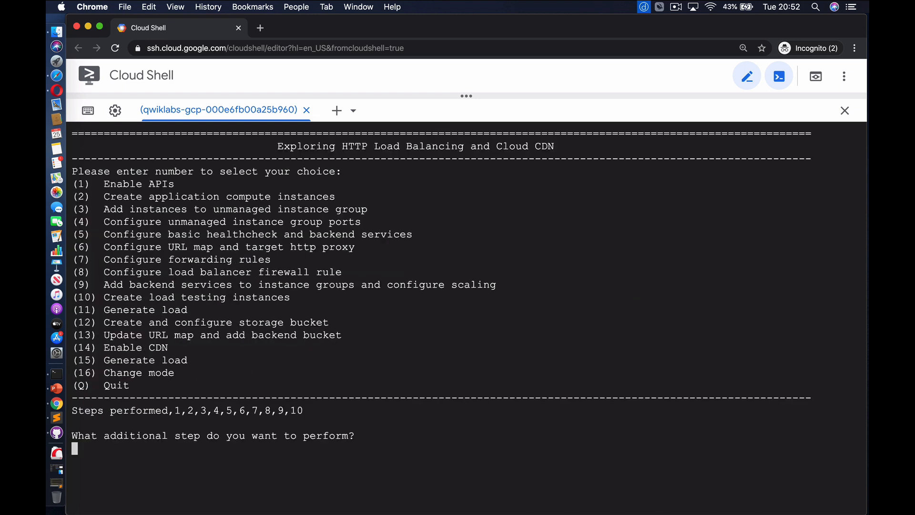
{"action": "type", "text": "11"}
{"action": "key", "text": "Return"}
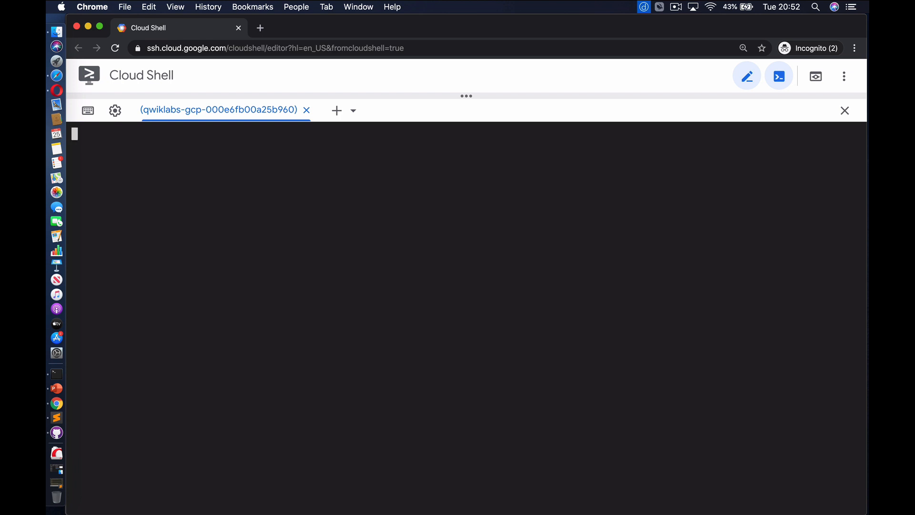
{"action": "type", "text": "gcloud comput"}
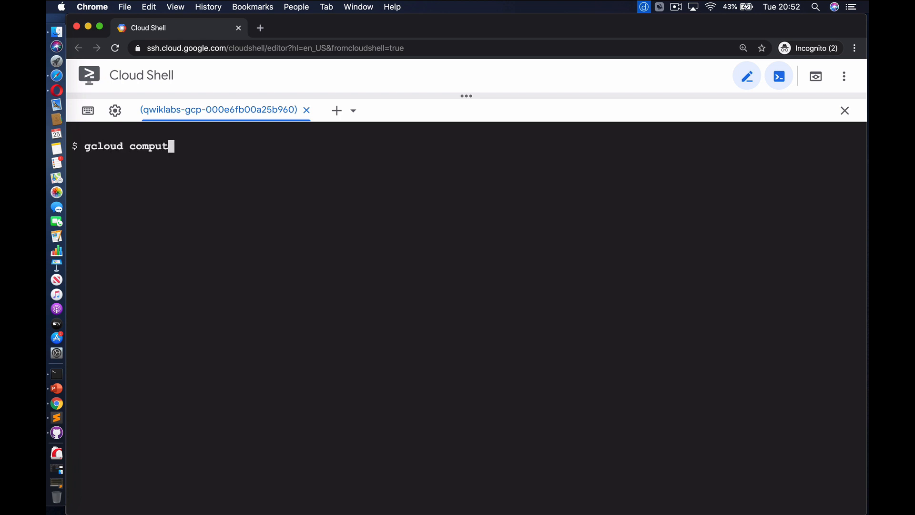
{"action": "type", "text": "e ssh --quiet --zone asia-east1-b asia-l"}
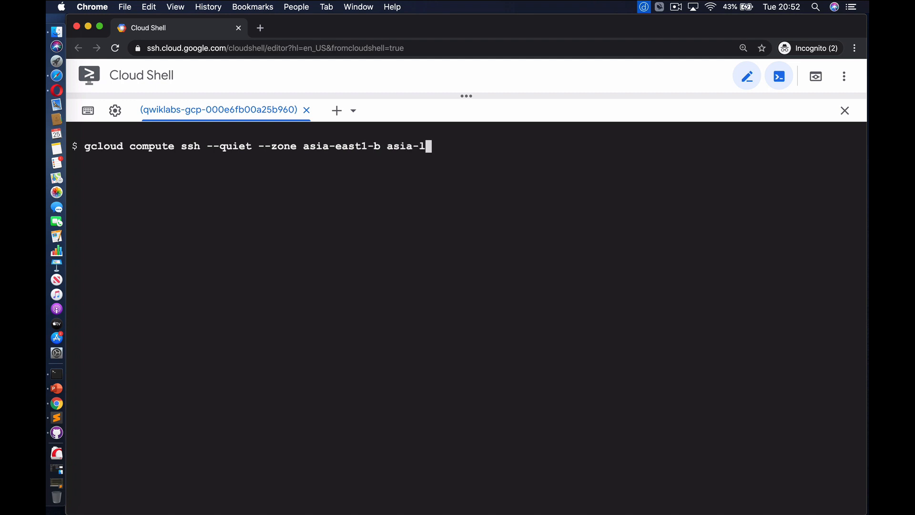
{"action": "type", "text": "oadtest --command=\"siege -c150 http://107.178.253.161/\" & # to generate load"}
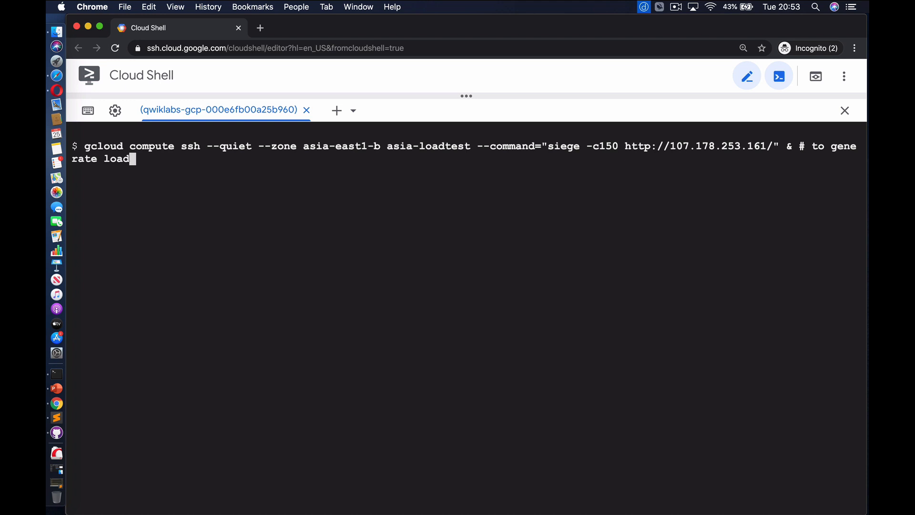
{"action": "key", "text": "Return"}
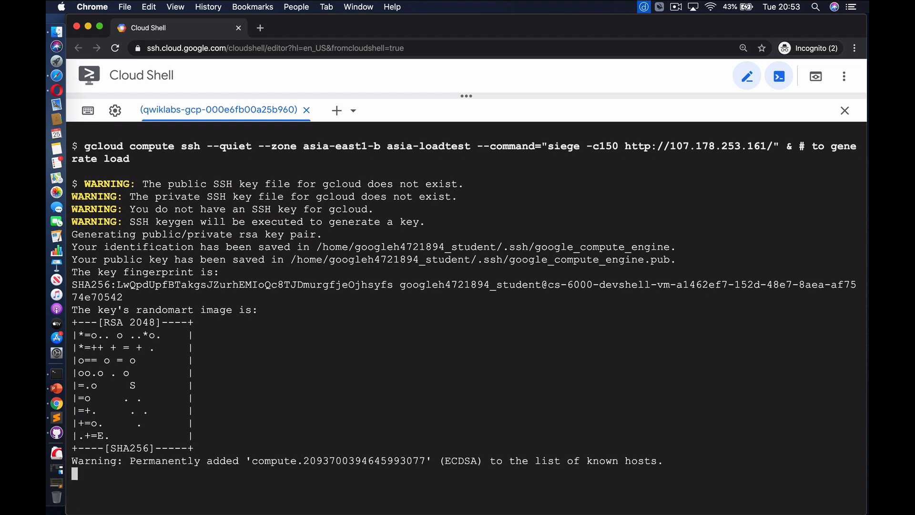
{"action": "type", "text": "gcloud compute ssh --quiet --zone asia-east"}
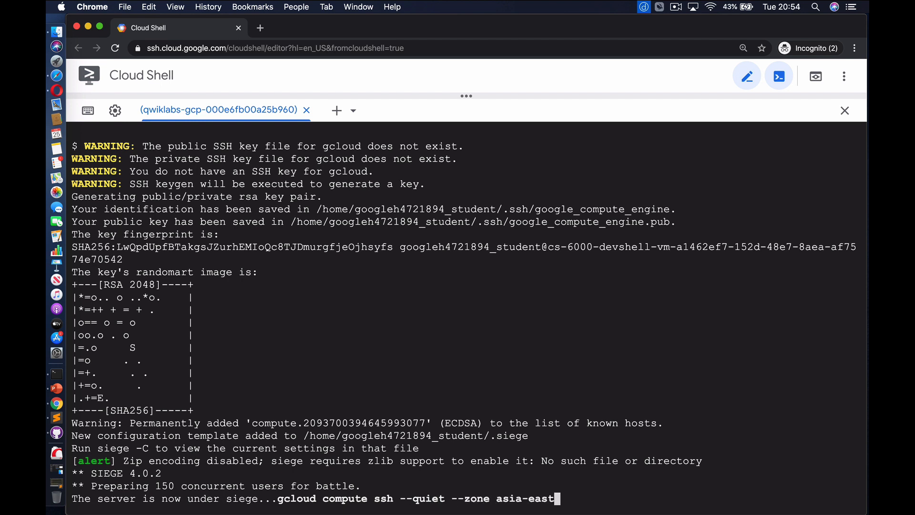
{"action": "type", "text": "1-b asia-loadtest --command=\"siege"}
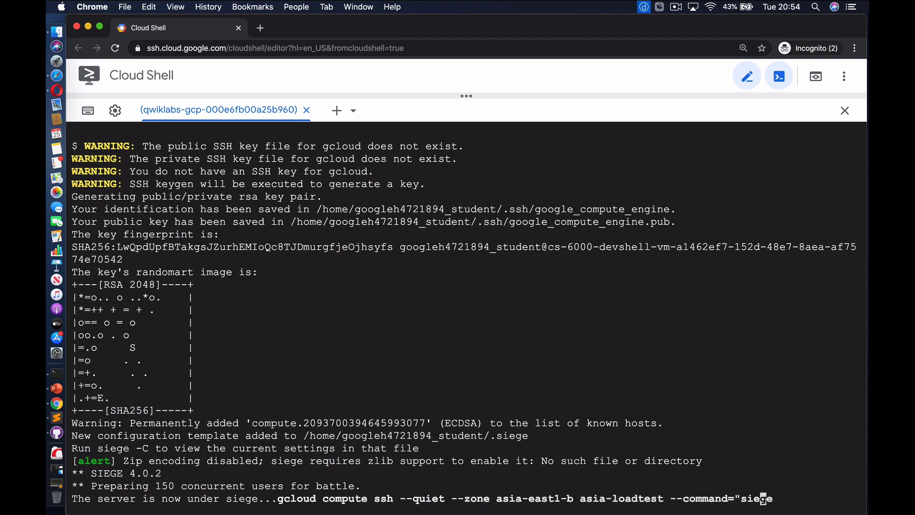
{"action": "type", "text": " -c150 http://107.178.253.161/video/"}
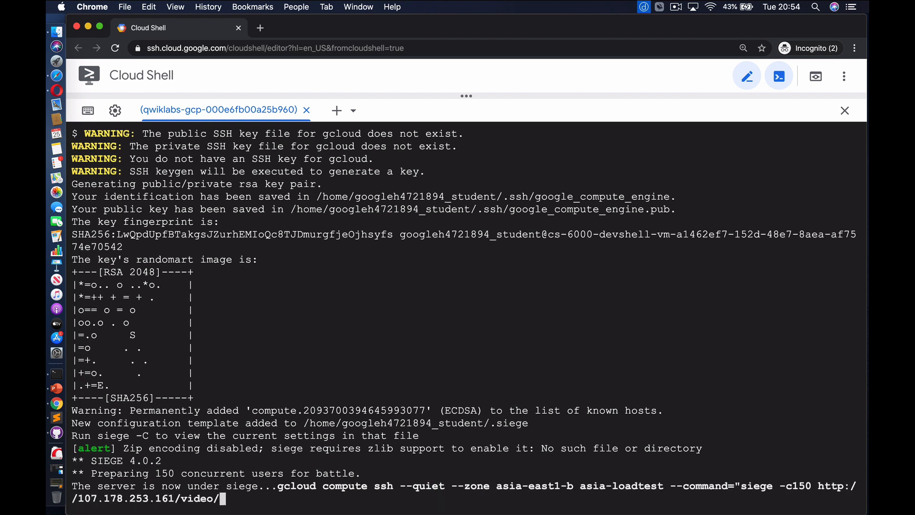
{"action": "type", "text": "\" & # to generate load"}
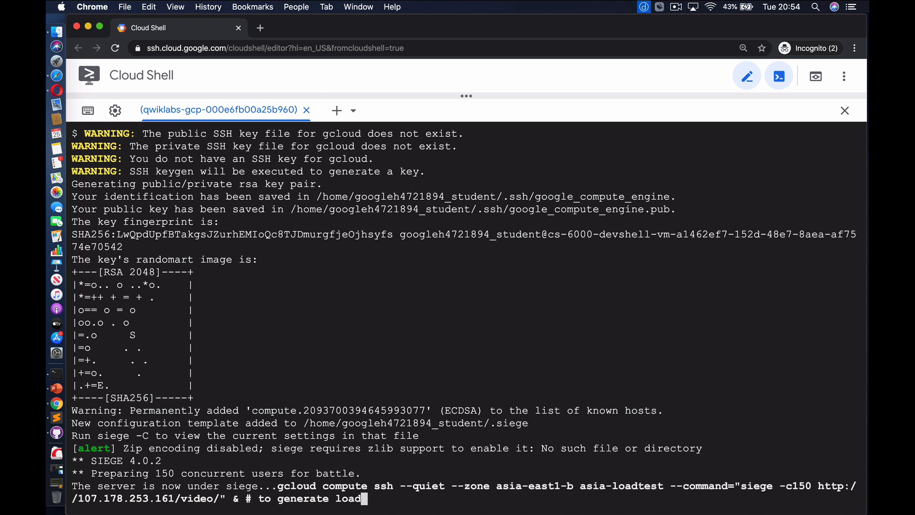
{"action": "key", "text": "Return"}
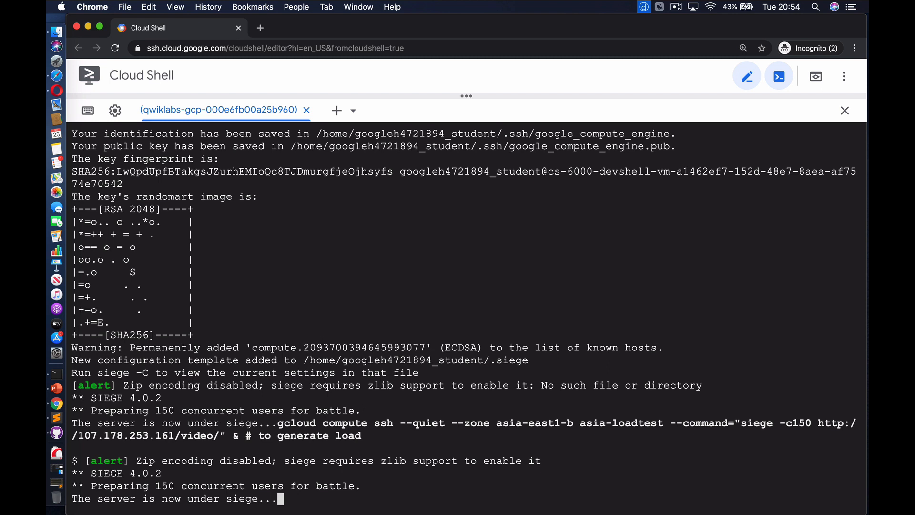
{"action": "type", "text": "gcloud compute ssh"}
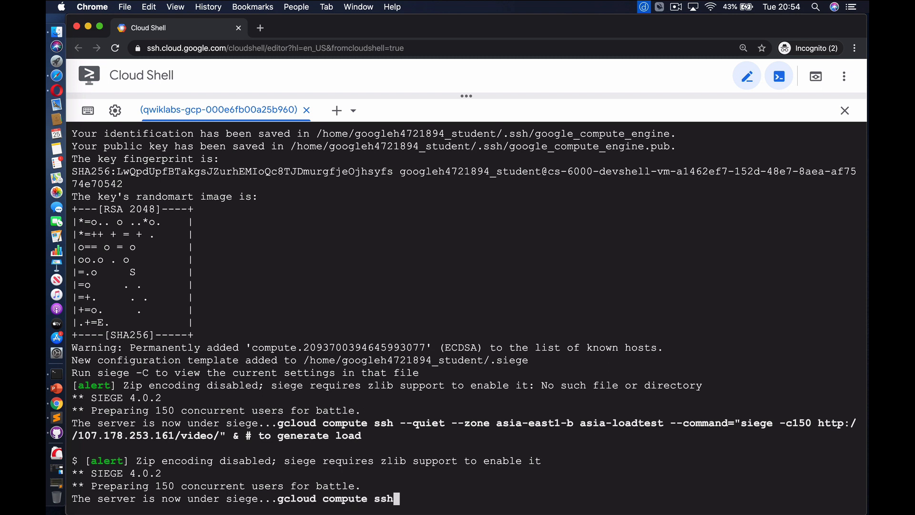
{"action": "type", "text": " --quiet --zone us-central1-b us-load"}
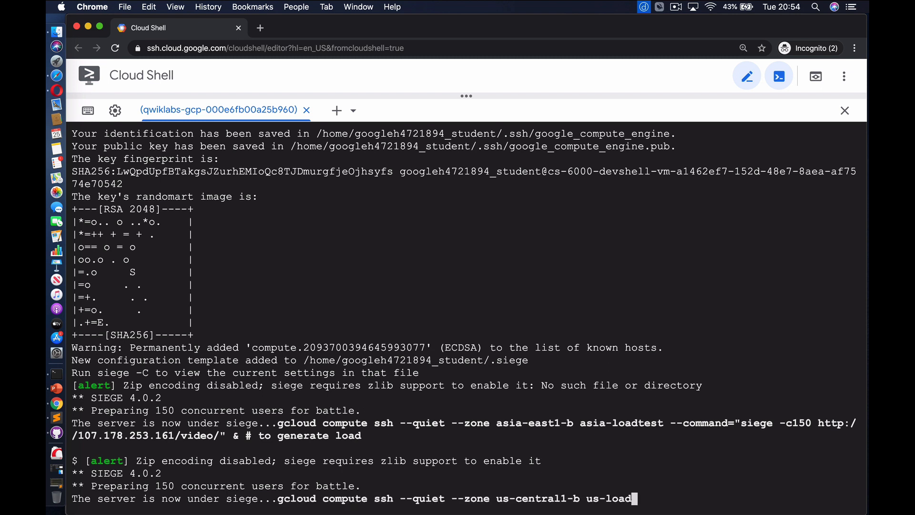
{"action": "type", "text": "test --command=\"siege -c150 http://1"}
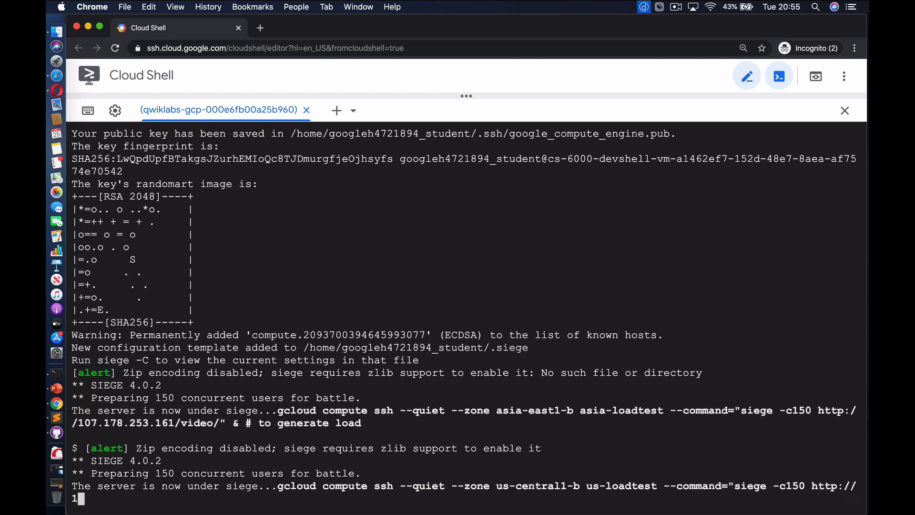
{"action": "type", "text": "07.178.253.161/\" & # to generate load"}
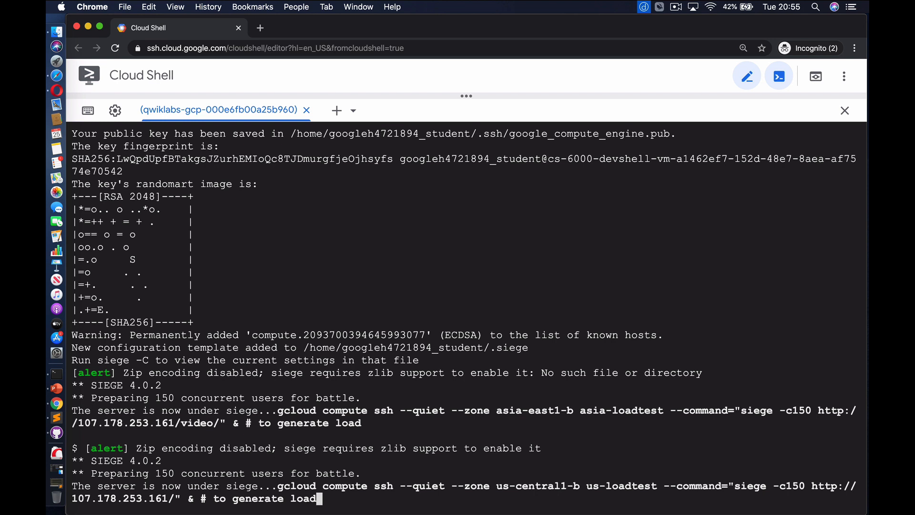
{"action": "key", "text": "Return"}
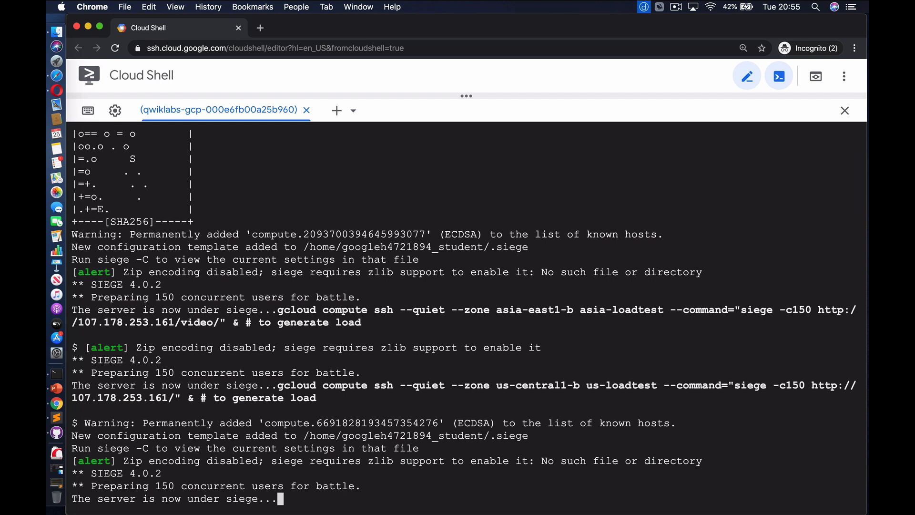
{"action": "type", "text": "gcloud compute ssh --quiet --zone us"}
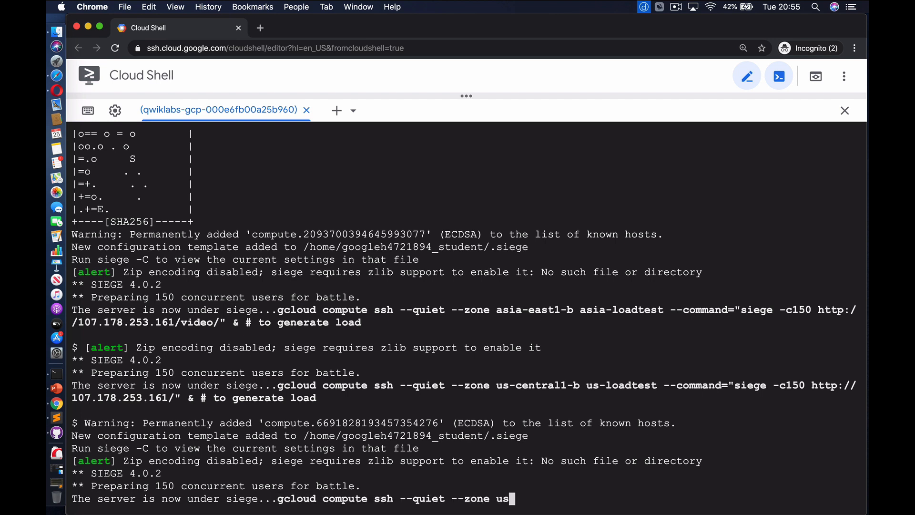
{"action": "type", "text": "-central1-b us-loadtest --command=\"s"}
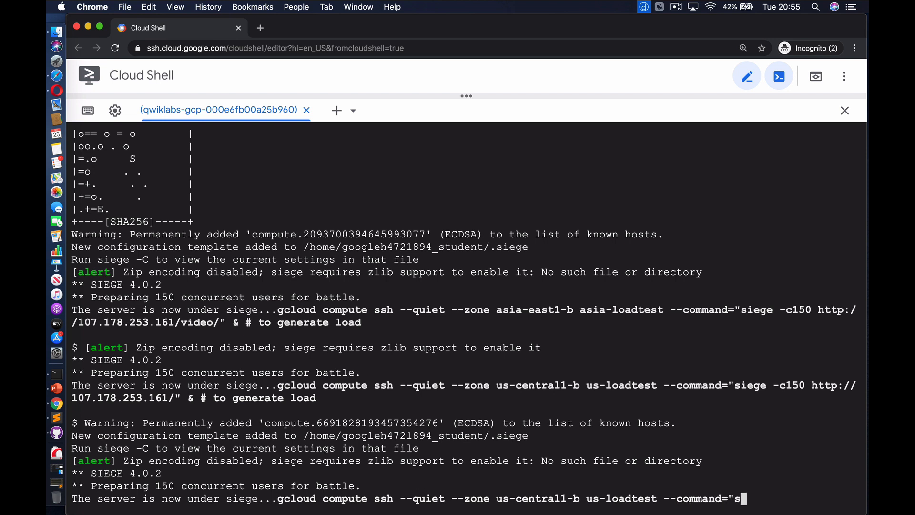
{"action": "type", "text": "iege -c150 http://107.178.253.161/vi"}
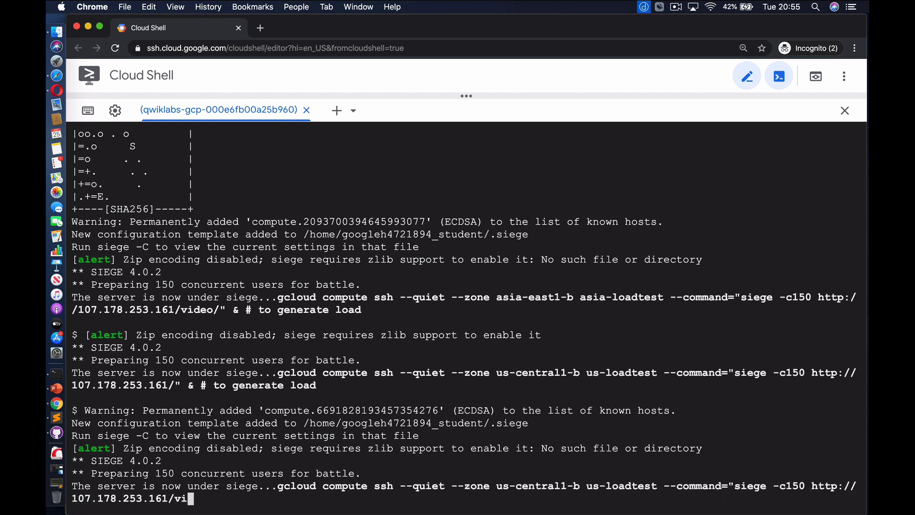
{"action": "type", "text": "deo/\" & # to generate load"}
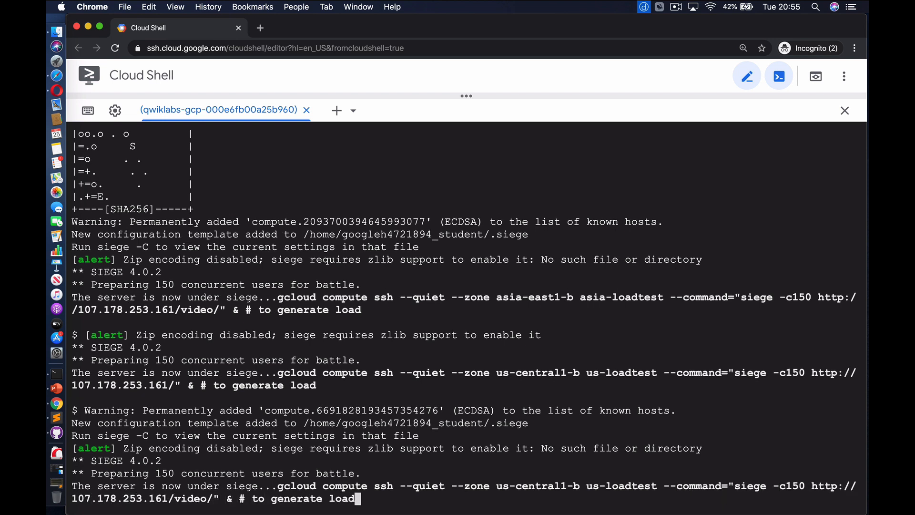
{"action": "key", "text": "Return"}
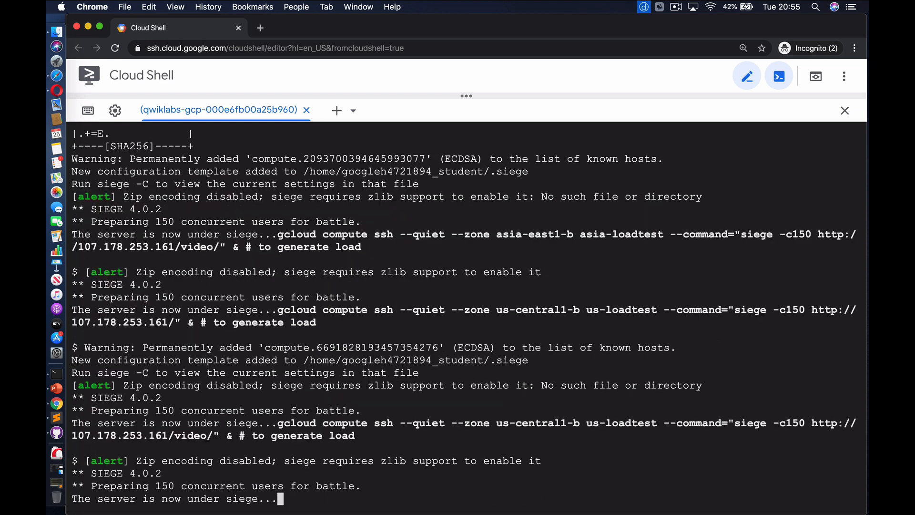
{"action": "type", "text": "gcloud compute ssh --quiet --zone europe-w"}
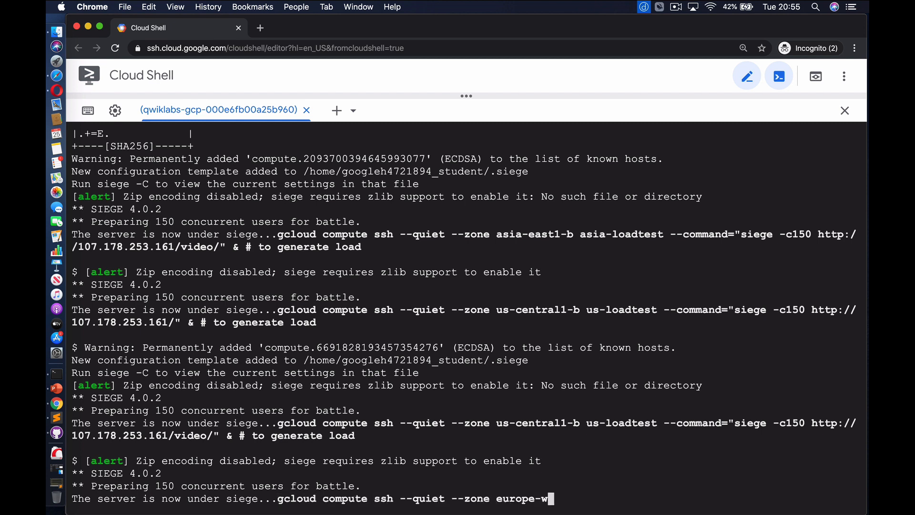
{"action": "type", "text": "est1-b europe-loadtest --command=\"sieg"}
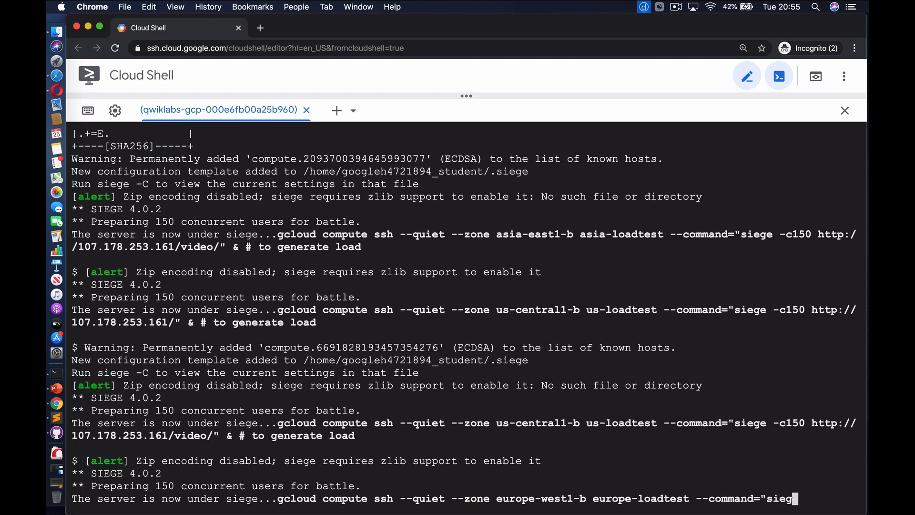
{"action": "type", "text": "e -c150 http://107.178.253.161/\" & # to generate load"}
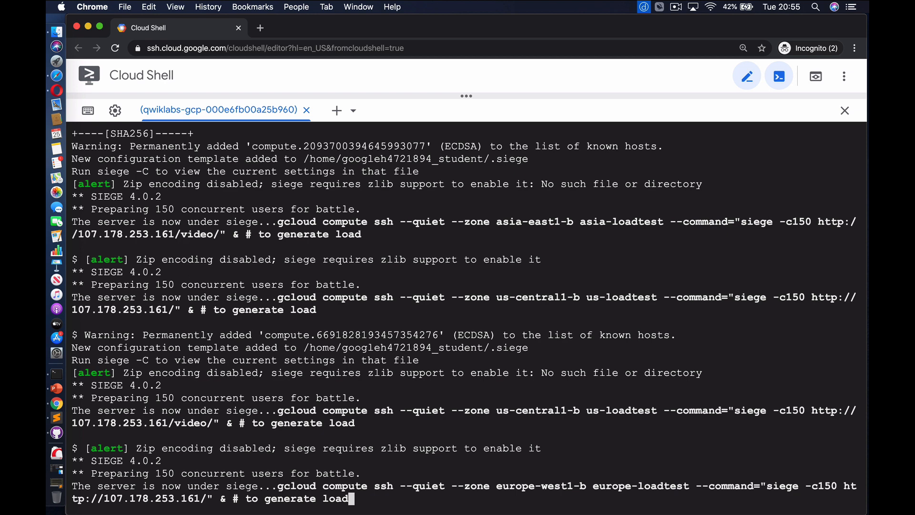
{"action": "key", "text": "Return"}
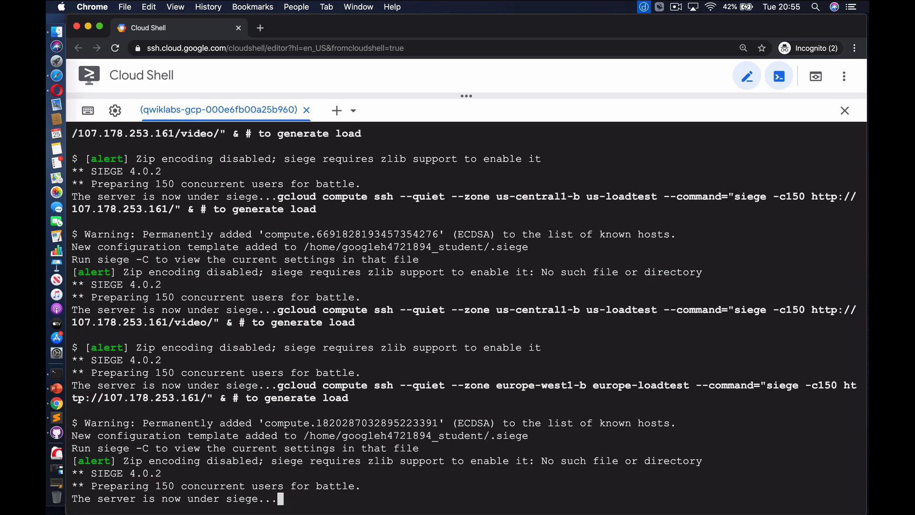
{"action": "type", "text": "gcloud compute ssh --quie"}
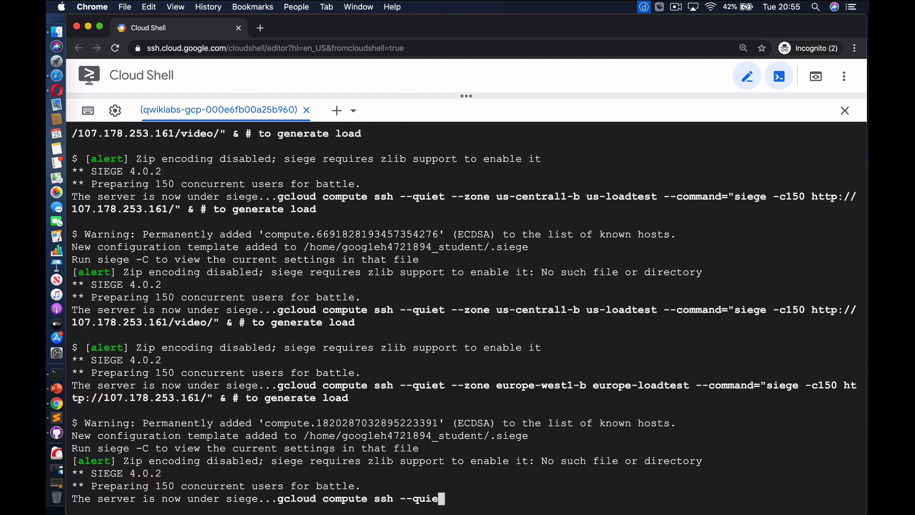
{"action": "type", "text": "t --zone europe-west1-b europe-loa"}
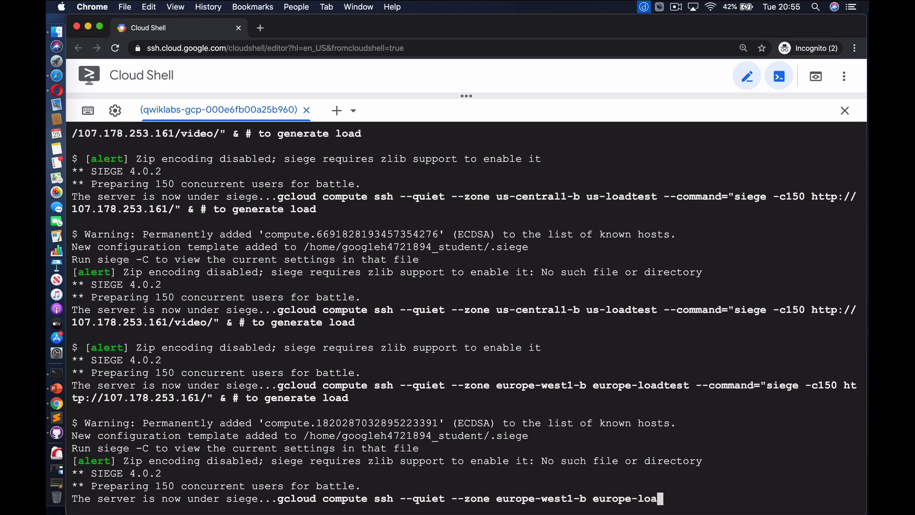
{"action": "type", "text": "dtest --command=\"siege -c150 http://"}
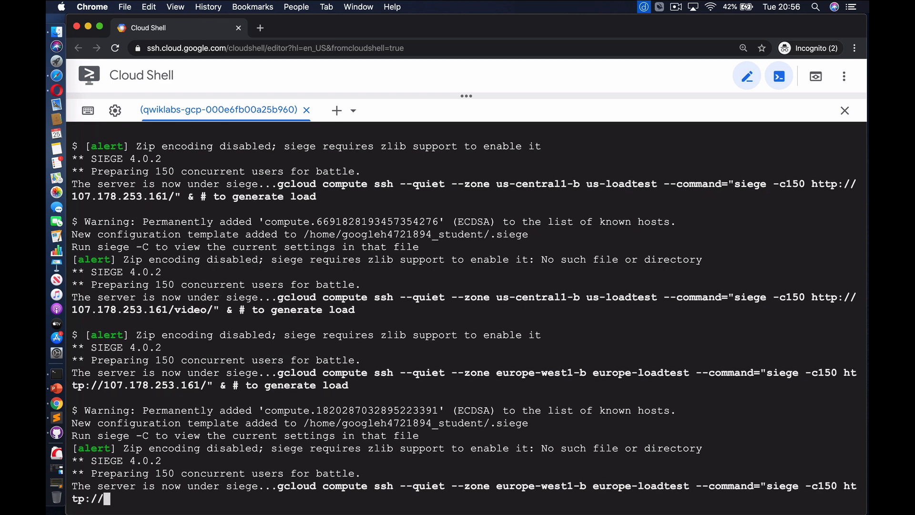
{"action": "type", "text": "107.178.253.161/video/\" & # to generate load"}
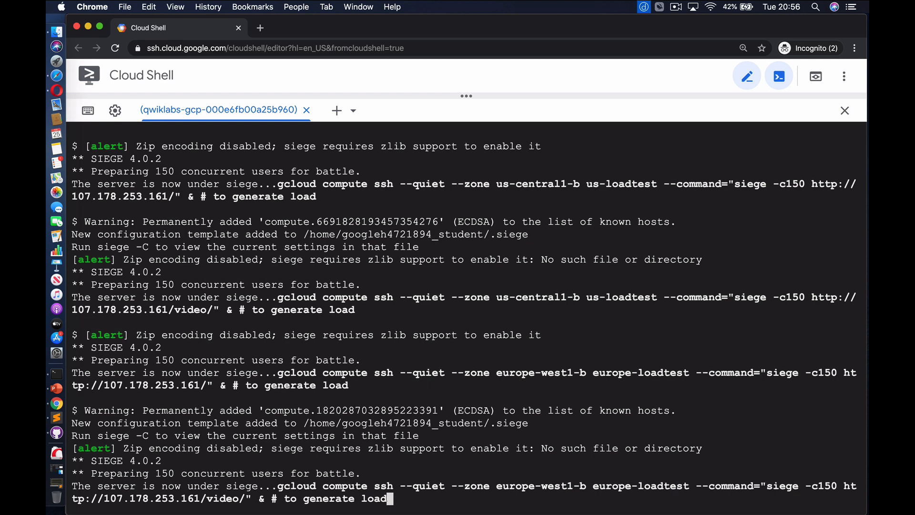
{"action": "key", "text": "Return"}
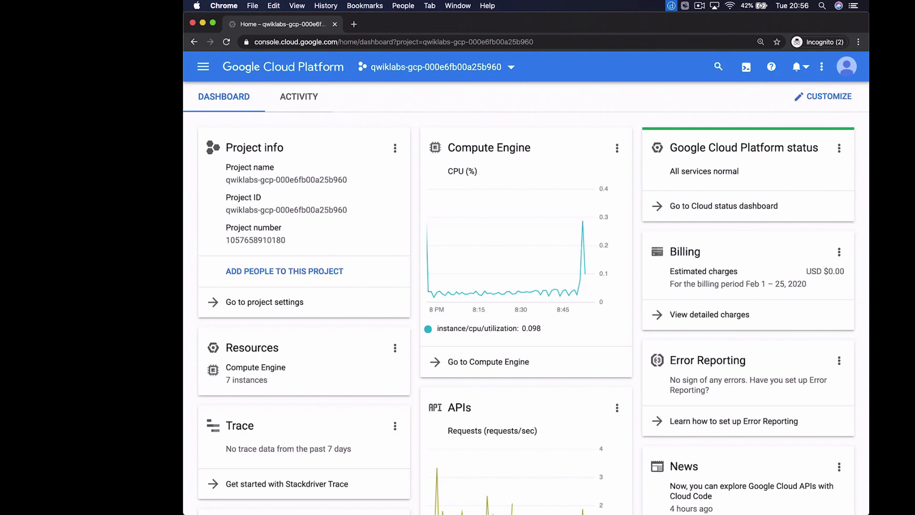
In the Google Cloud console, go to Load balancing under Network services and open the monitoring view of the www-url-map load balancer
{"action": "left_click", "coordinate": [206, 72]}
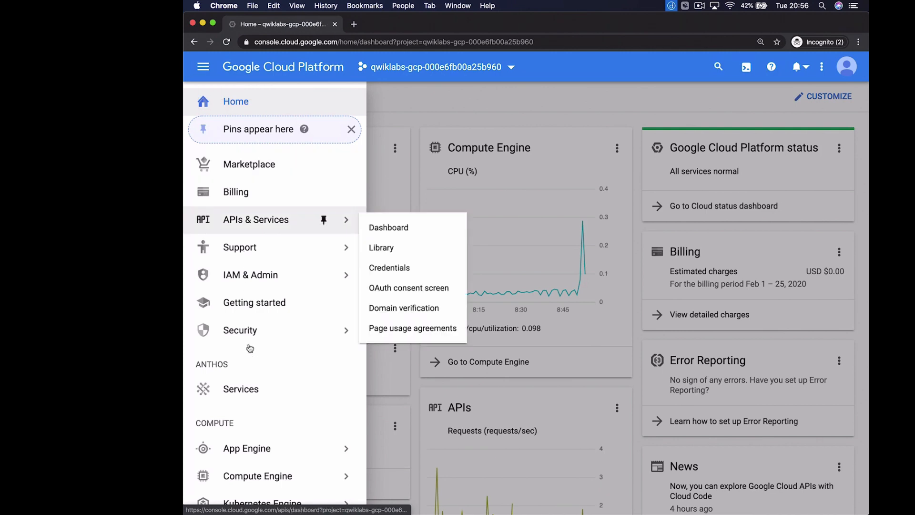
{"action": "scroll", "coordinate": [250, 348], "scroll_direction": "down", "scroll_amount": 10}
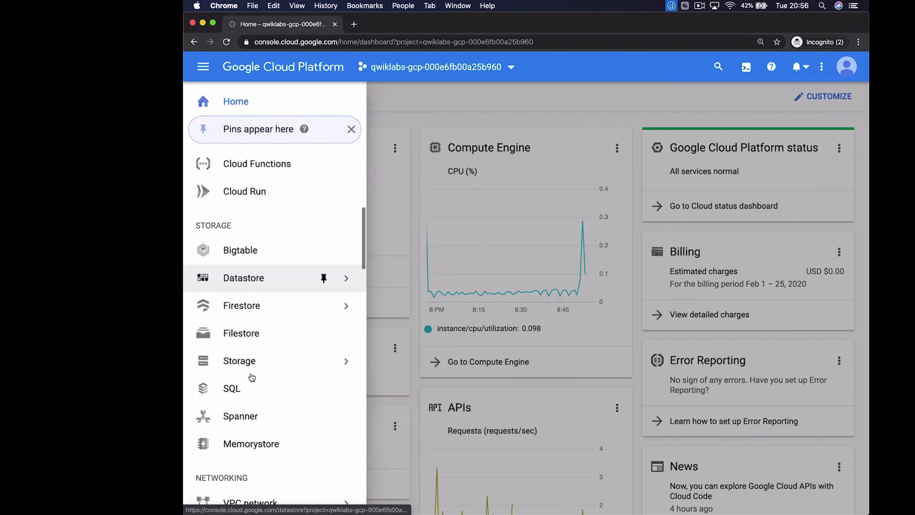
{"action": "scroll", "coordinate": [251, 377], "scroll_direction": "down", "scroll_amount": 2}
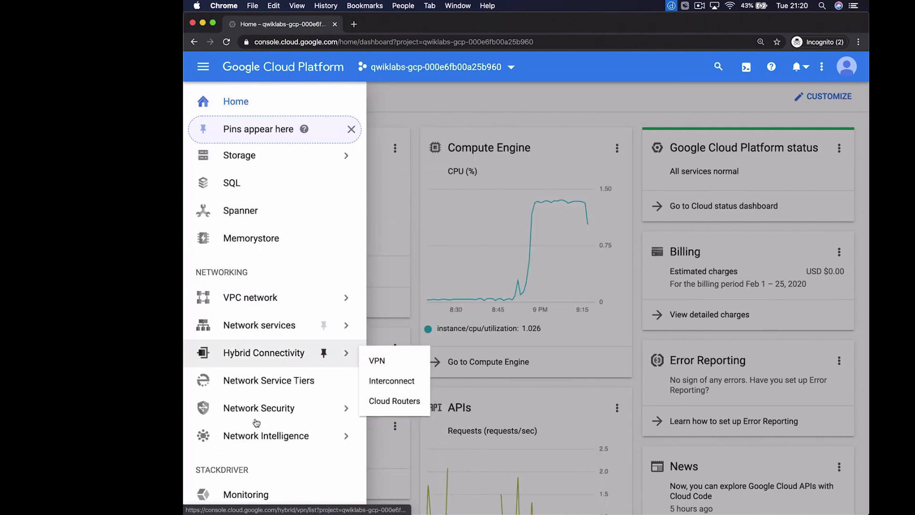
{"action": "mouse_move", "coordinate": [262, 324]}
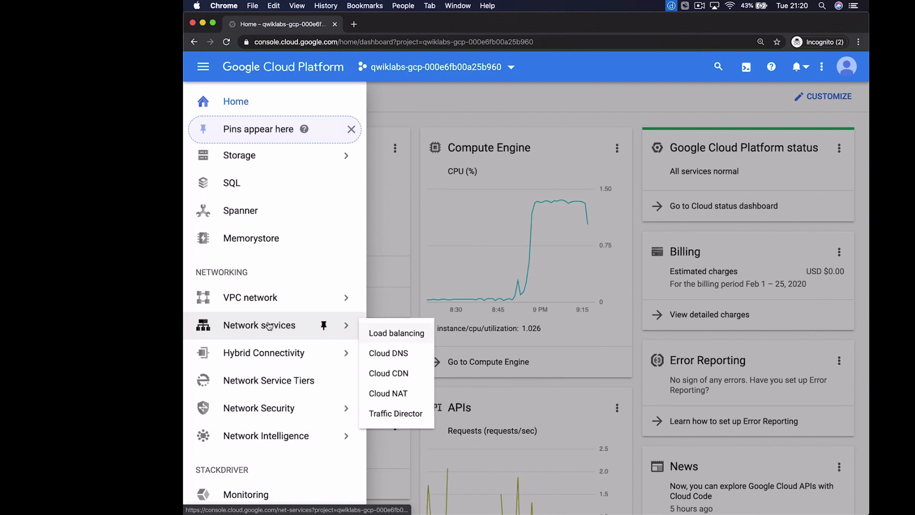
{"action": "left_click", "coordinate": [396, 333]}
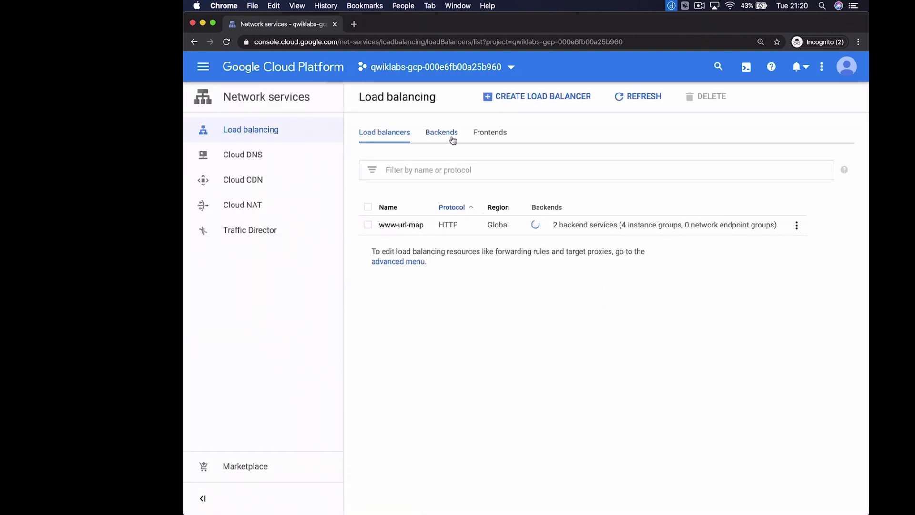
{"action": "left_click", "coordinate": [408, 229]}
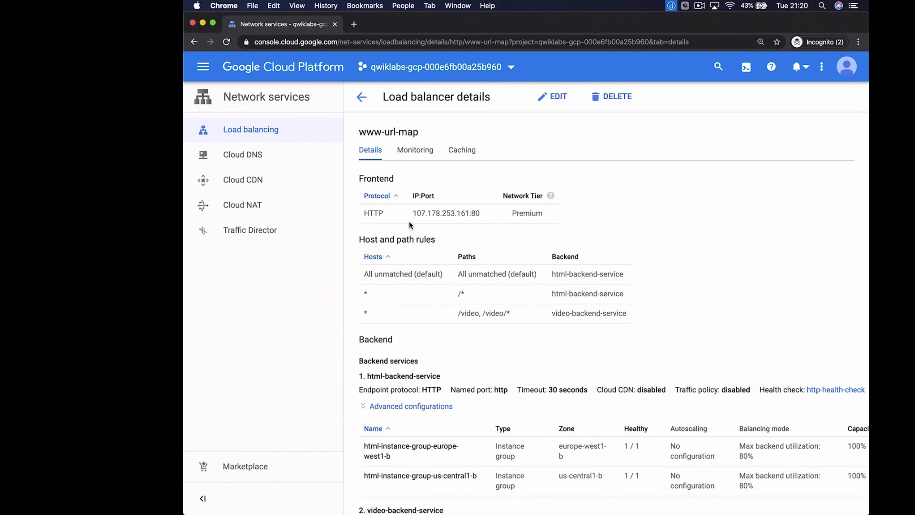
{"action": "left_click", "coordinate": [420, 153]}
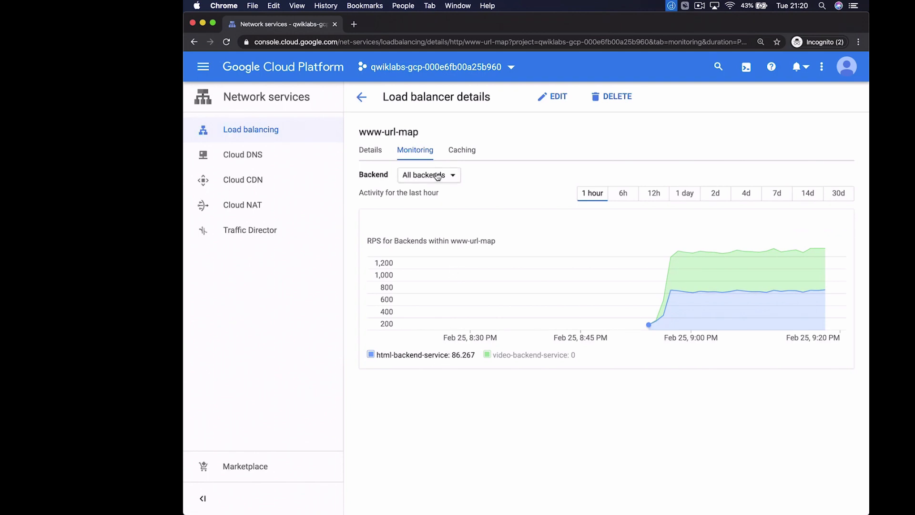
Filter the monitoring to html-backend-service and examine its 1-hour request chart, the traffic from each frontend location, and each backend's utilization and rate
{"action": "left_click", "coordinate": [451, 176]}
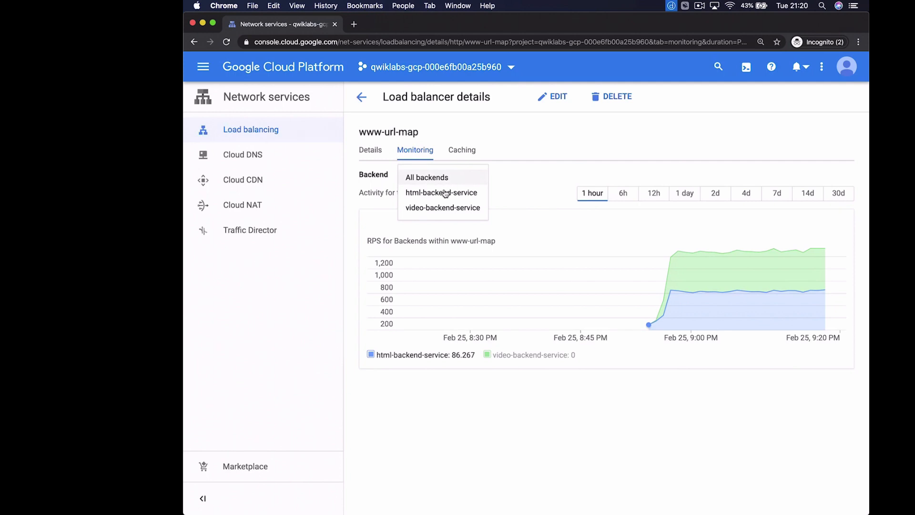
{"action": "left_click", "coordinate": [447, 194]}
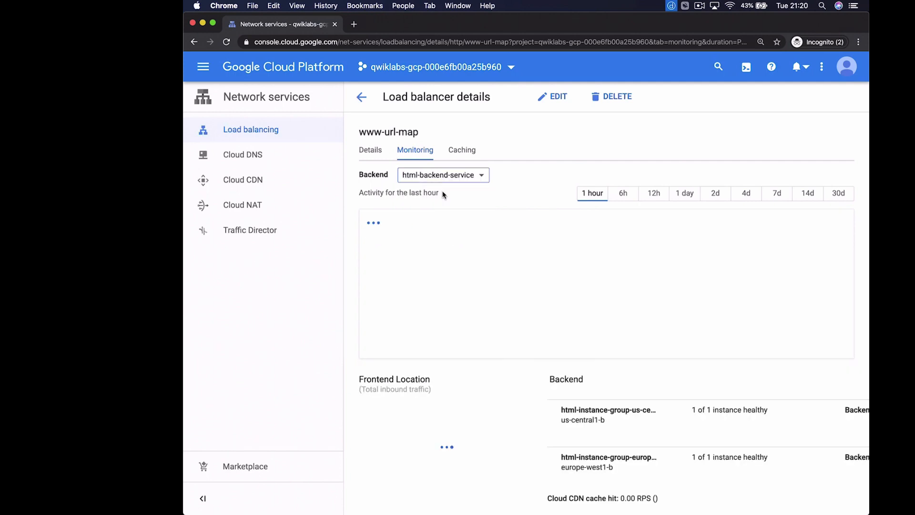
{"action": "scroll", "coordinate": [459, 292], "scroll_direction": "down", "scroll_amount": 2}
{"action": "scroll", "coordinate": [459, 292], "scroll_direction": "down", "scroll_amount": 3}
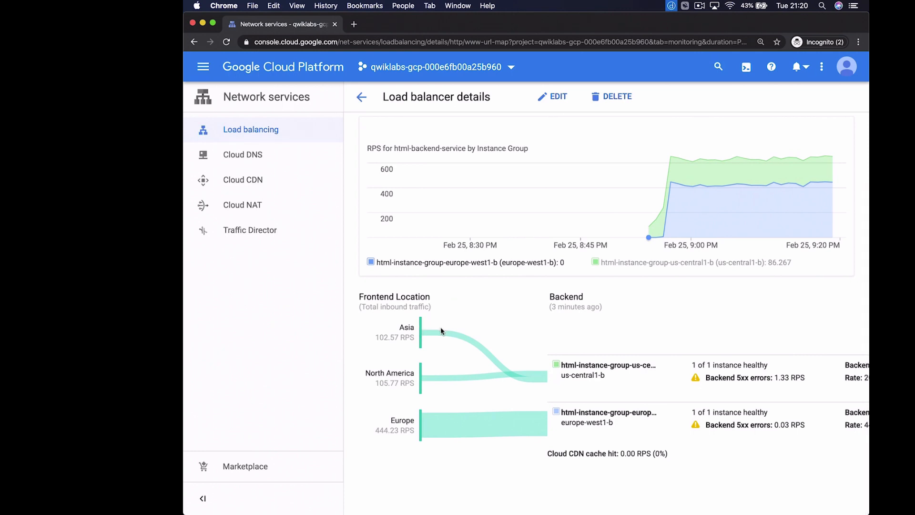
{"action": "mouse_move", "coordinate": [499, 367]}
{"action": "scroll", "coordinate": [759, 389], "scroll_direction": "right", "scroll_amount": 5}
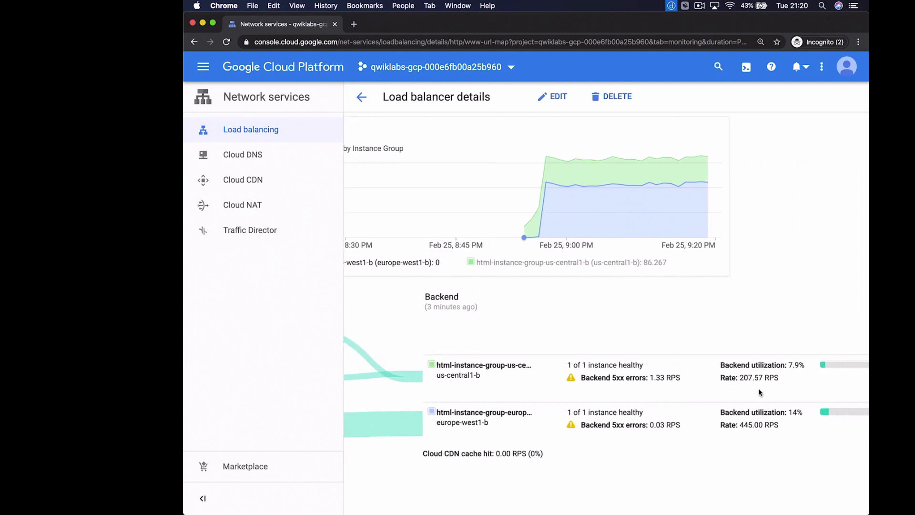
{"action": "scroll", "coordinate": [759, 388], "scroll_direction": "right", "scroll_amount": 1}
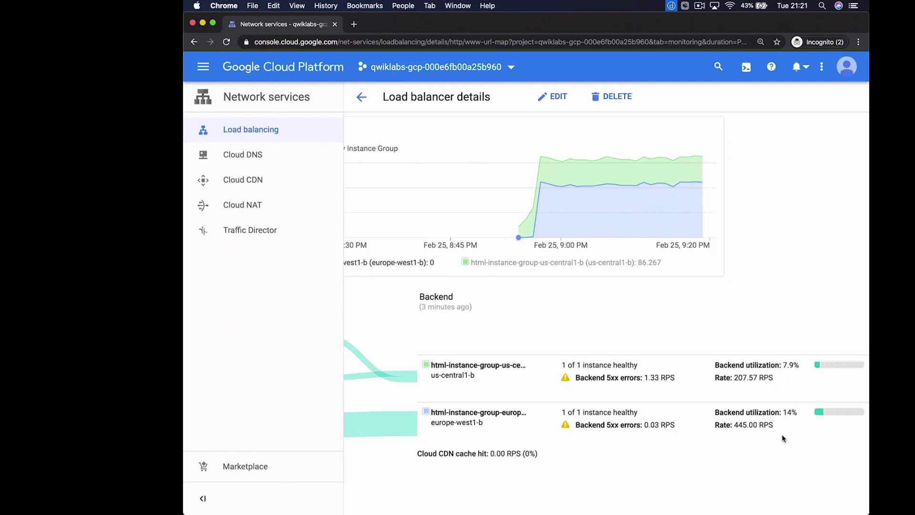
{"action": "scroll", "coordinate": [782, 438], "scroll_direction": "left", "scroll_amount": 5}
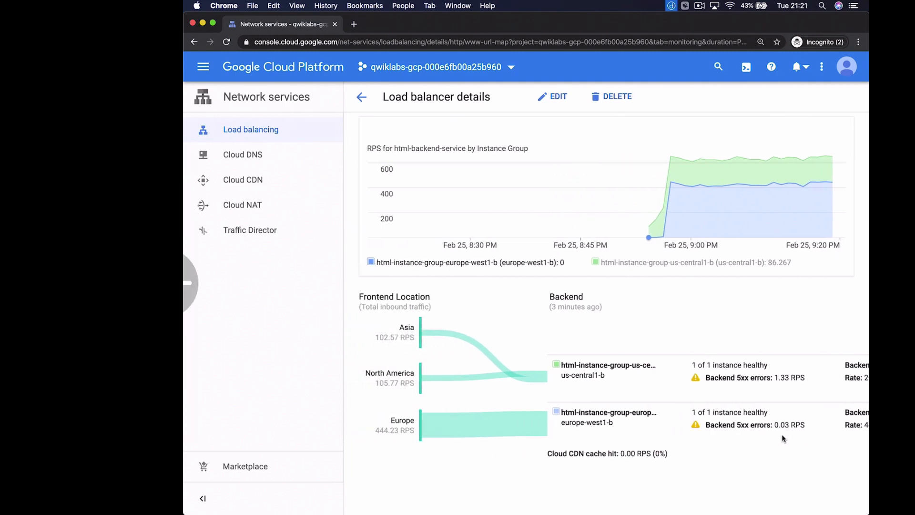
{"action": "scroll", "coordinate": [782, 438], "scroll_direction": "up", "scroll_amount": 4}
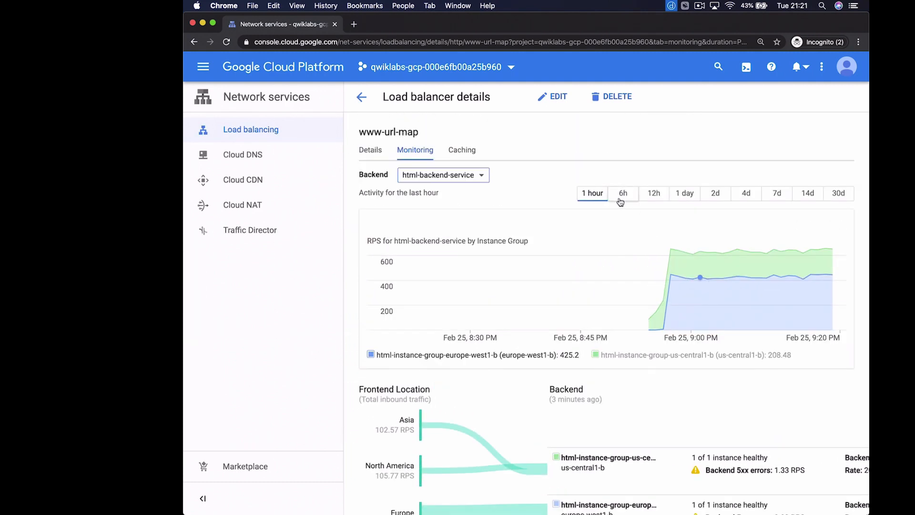
{"action": "left_click", "coordinate": [592, 196]}
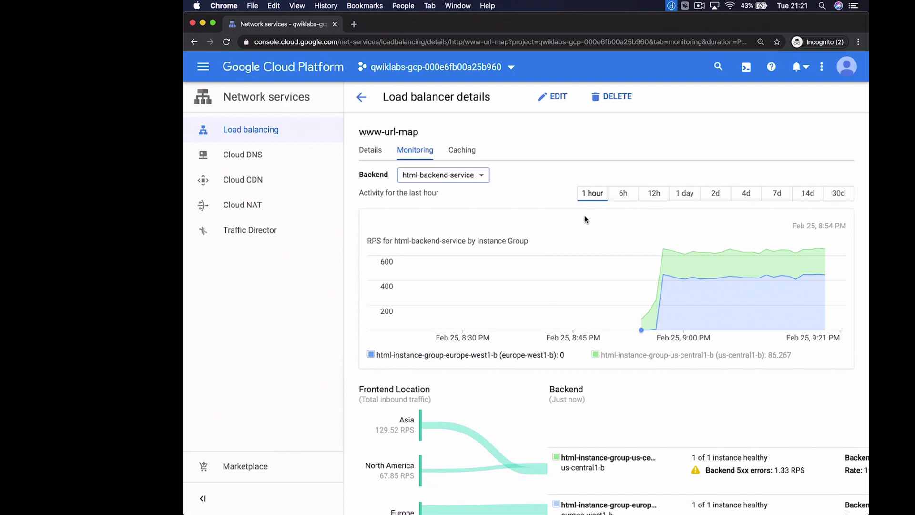
Switch the monitored backend to video-backend-service and examine how traffic from Asia, North America and Europe is routed to its instance groups
{"action": "left_click", "coordinate": [481, 182]}
{"action": "left_click", "coordinate": [470, 193]}
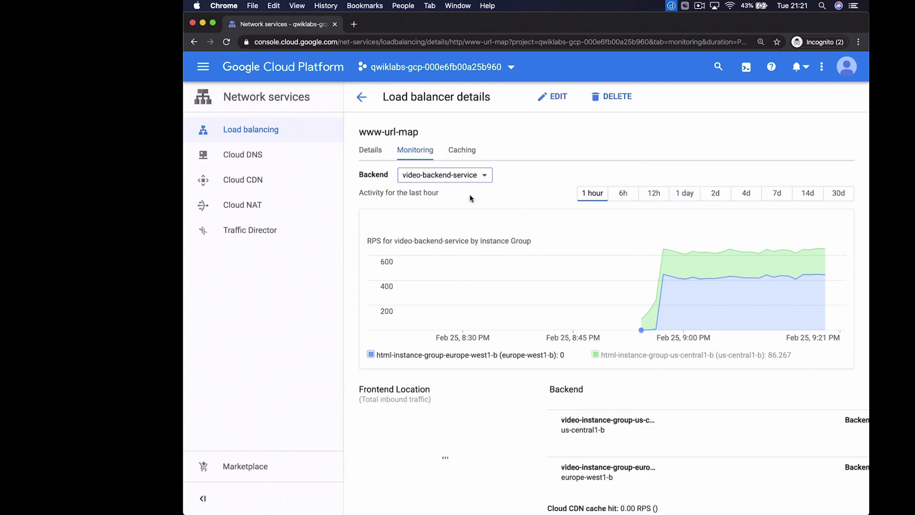
{"action": "scroll", "coordinate": [498, 281], "scroll_direction": "down", "scroll_amount": 3}
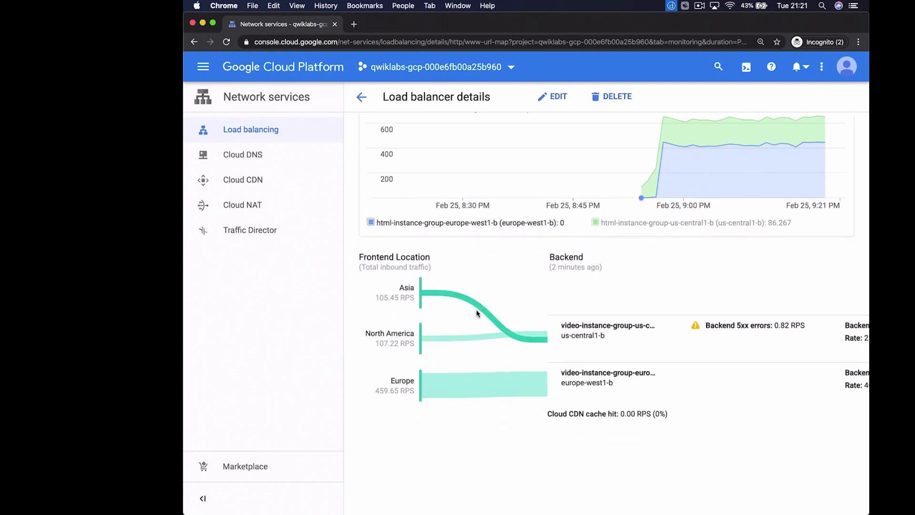
{"action": "mouse_move", "coordinate": [493, 394]}
{"action": "scroll", "coordinate": [587, 464], "scroll_direction": "right", "scroll_amount": 4}
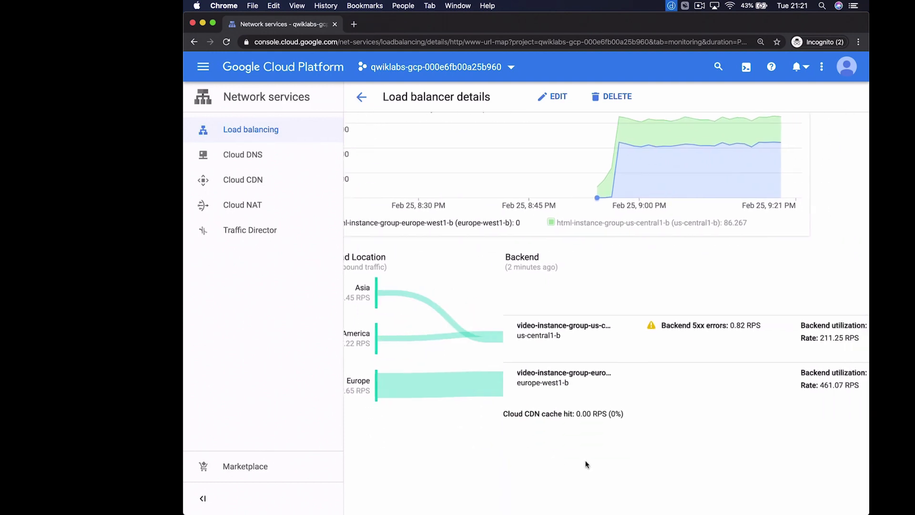
{"action": "scroll", "coordinate": [587, 464], "scroll_direction": "left", "scroll_amount": 4}
{"action": "scroll", "coordinate": [586, 465], "scroll_direction": "up", "scroll_amount": 3}
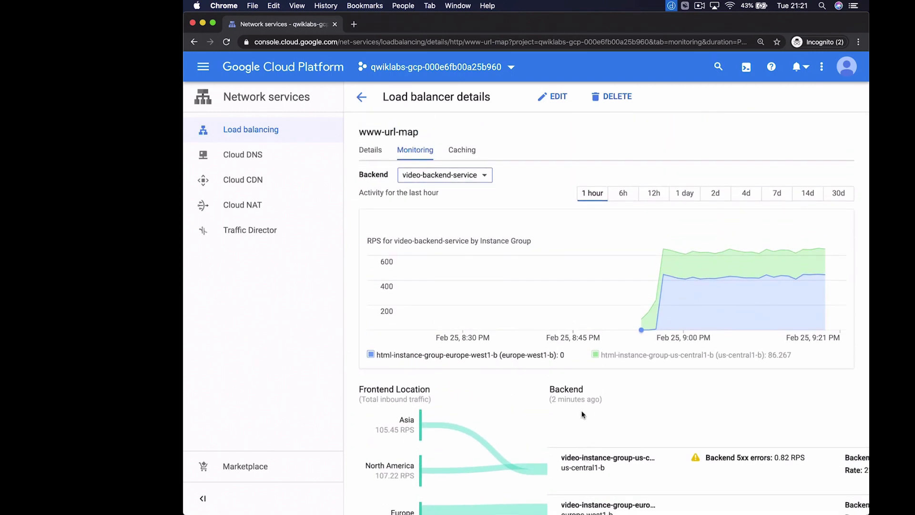
{"action": "scroll", "coordinate": [582, 414], "scroll_direction": "down", "scroll_amount": 2}
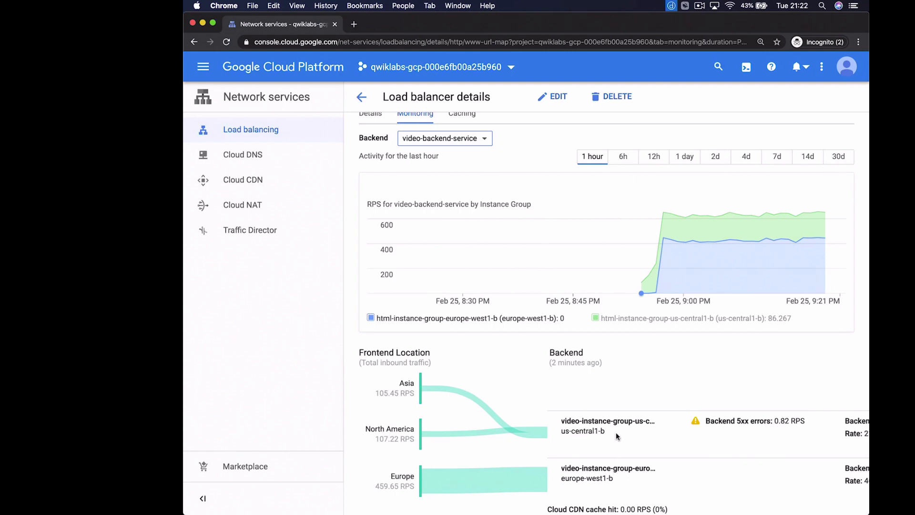
{"action": "scroll", "coordinate": [616, 436], "scroll_direction": "up", "scroll_amount": 2}
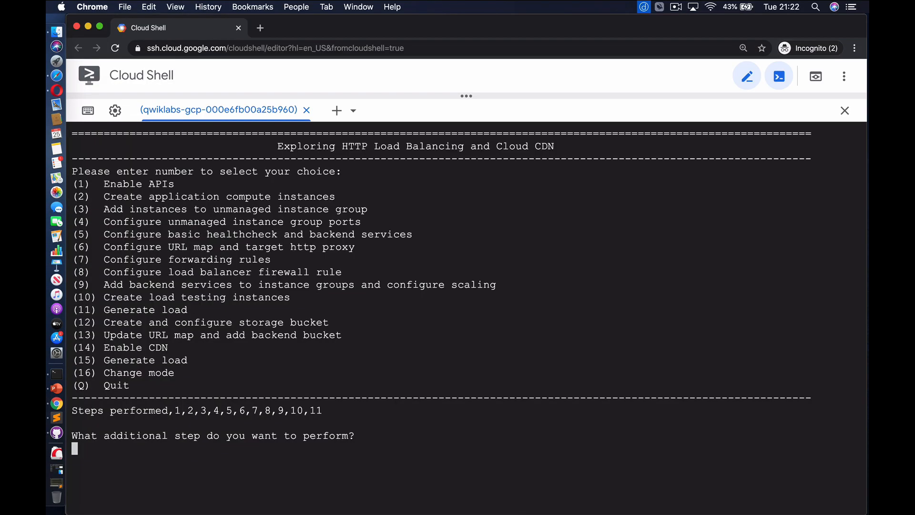
Start menu step 12 in Cloud Shell and create bucket gs://qwiklabs-gcp-000e6fb00a25b960 in europe-west4 with gsutil mb, commented "to create bucket"
{"action": "type", "text": "12"}
{"action": "key", "text": "Return"}
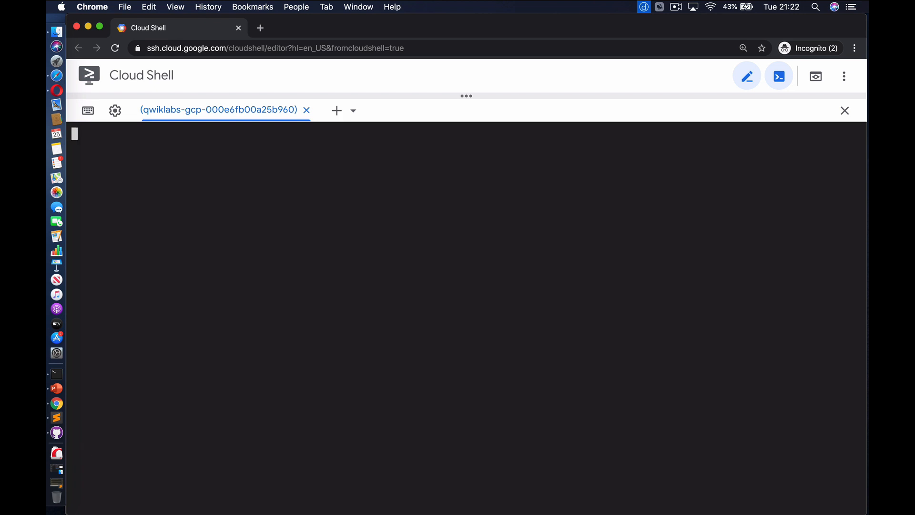
{"action": "type", "text": "gsutil m"}
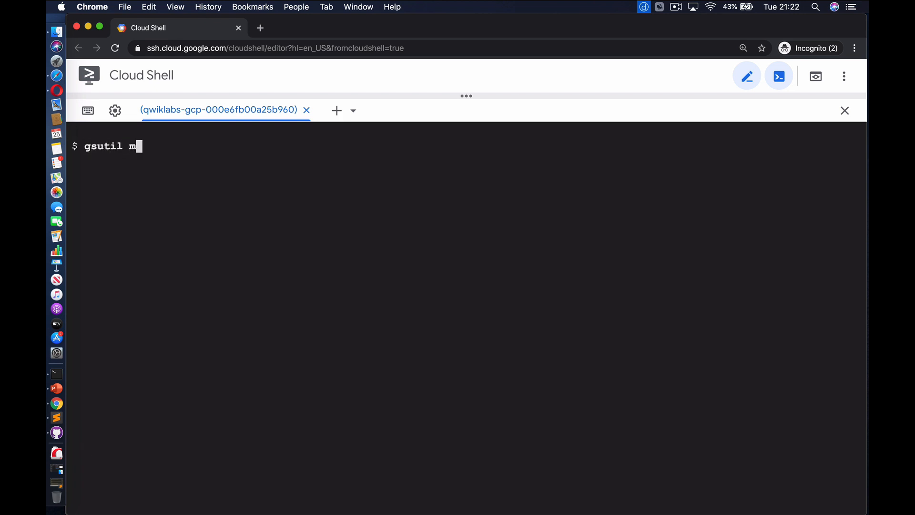
{"action": "type", "text": "b -l europe-west4 gs://qwiklabs-gcp-000e6fb00a25b960 # to create bucket"}
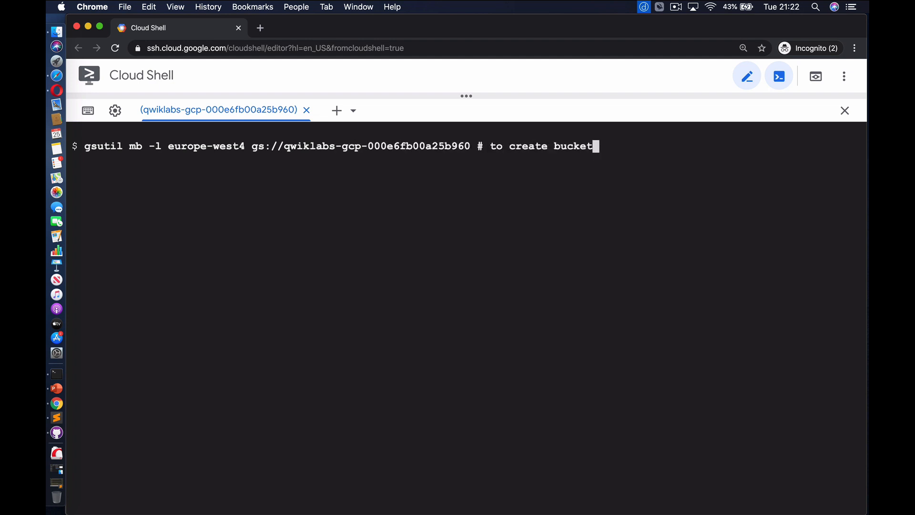
{"action": "key", "text": "Return"}
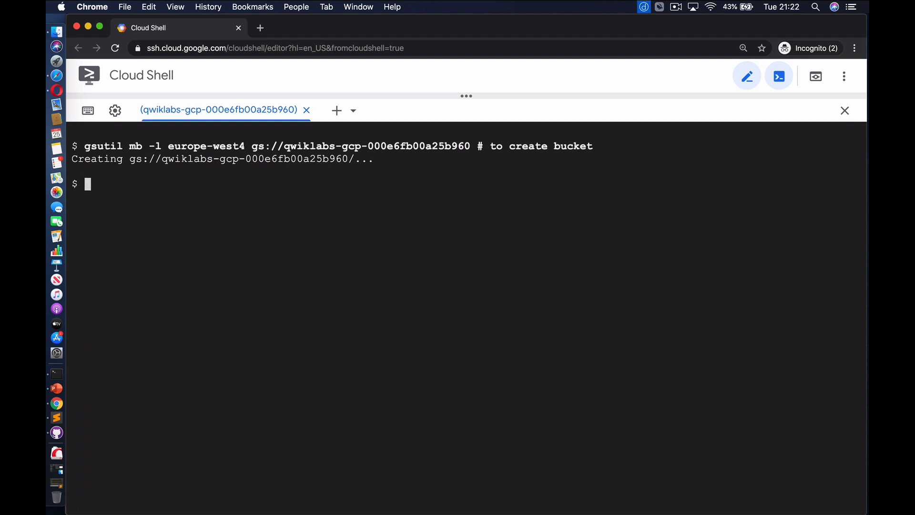
Grant allUsers:objectViewer on gs://qwiklabs-gcp-000e6fb00a25b960 with gsutil iam ch, commented "to make the bucket publicly accessible"
{"action": "type", "text": "gsutil iam ch allUsers:object"}
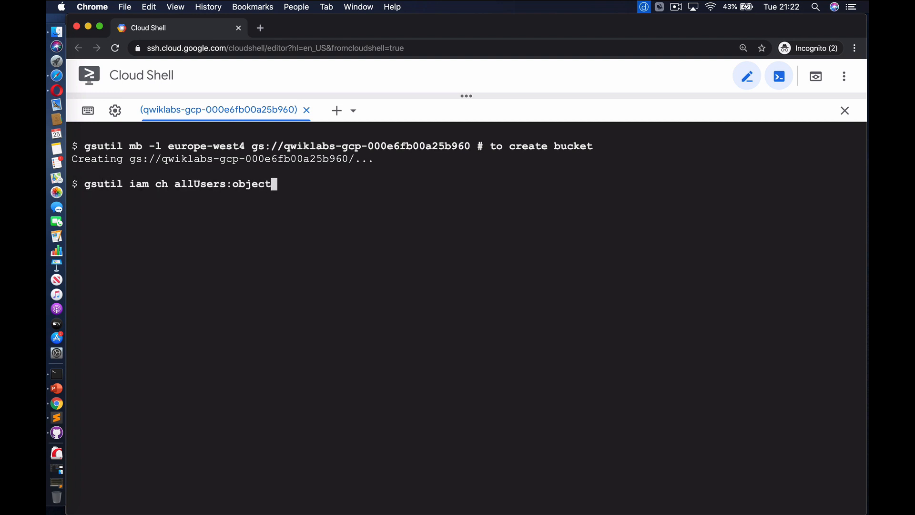
{"action": "type", "text": "Viewer gs://qwiklabs-gcp-000e6fb00a25b96"}
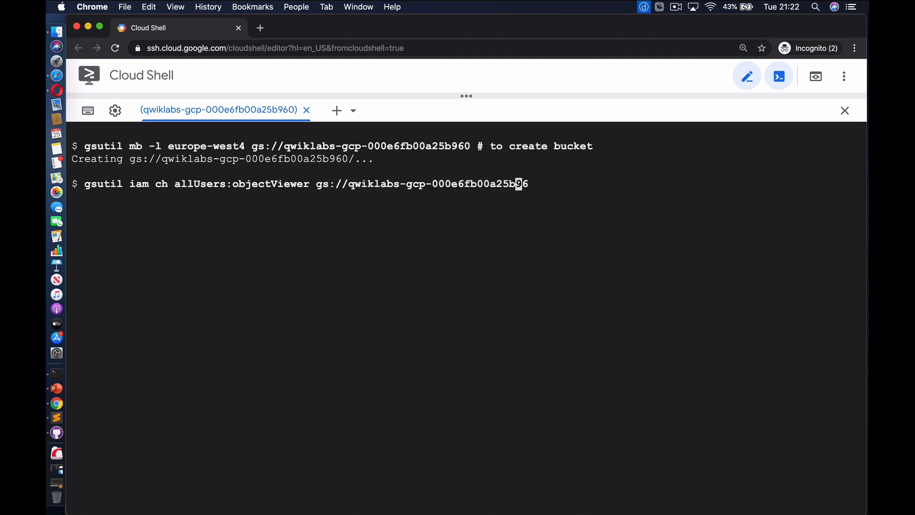
{"action": "type", "text": "0 # to make the bucket publicly accessible"}
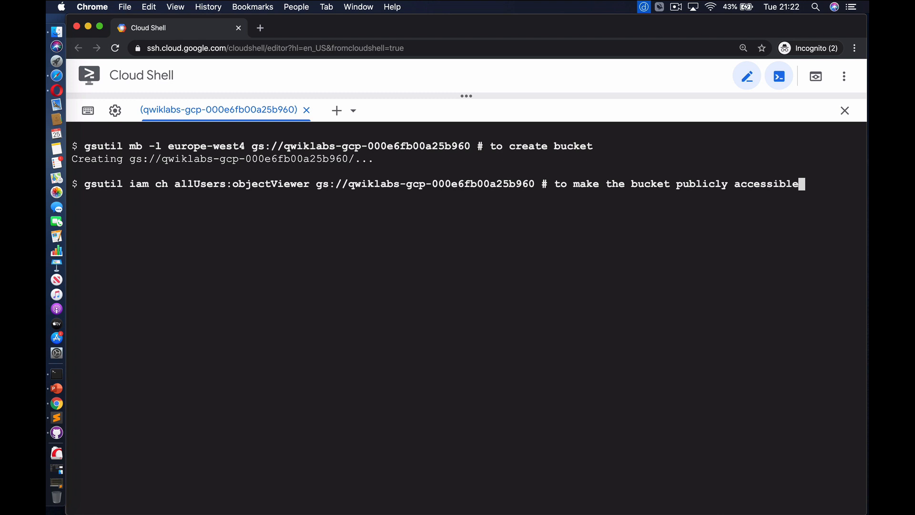
{"action": "key", "text": "Return"}
Copy 20mb.jpg from the home directory's gcpdemos/projects/computeengine/loadbalancing folder to gs://qwiklabs-gcp-000e6fb00a25b960/static/ with gsutil cp, commented "to copy files"
{"action": "type", "text": "gsutil cp /home/googleh4721894_studen"}
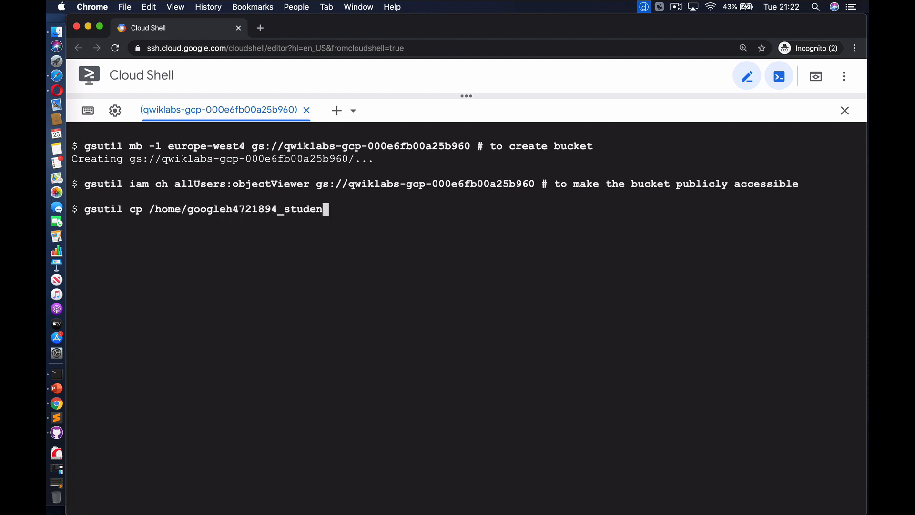
{"action": "type", "text": "t/gcpdemos/projects/computeengine/loadbala"}
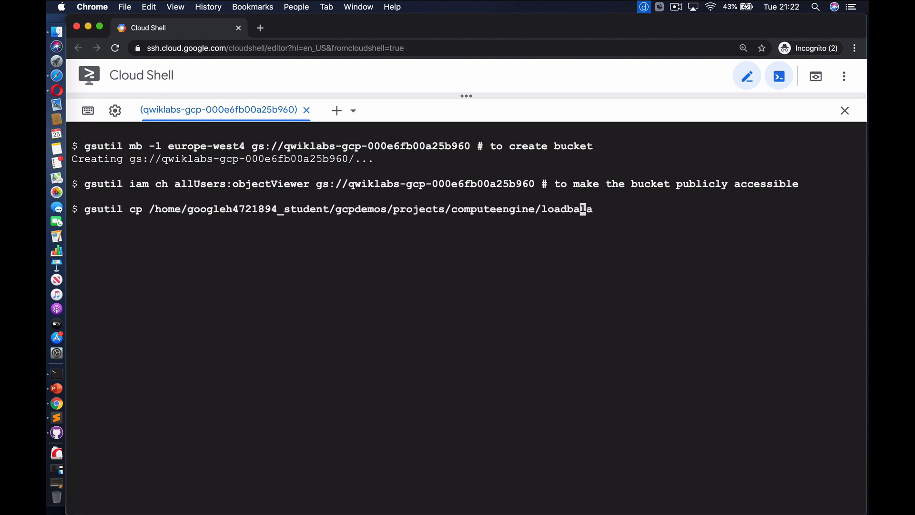
{"action": "type", "text": "ncing/20mb.jpg gs://qwiklabs-gcp-000e6fb"}
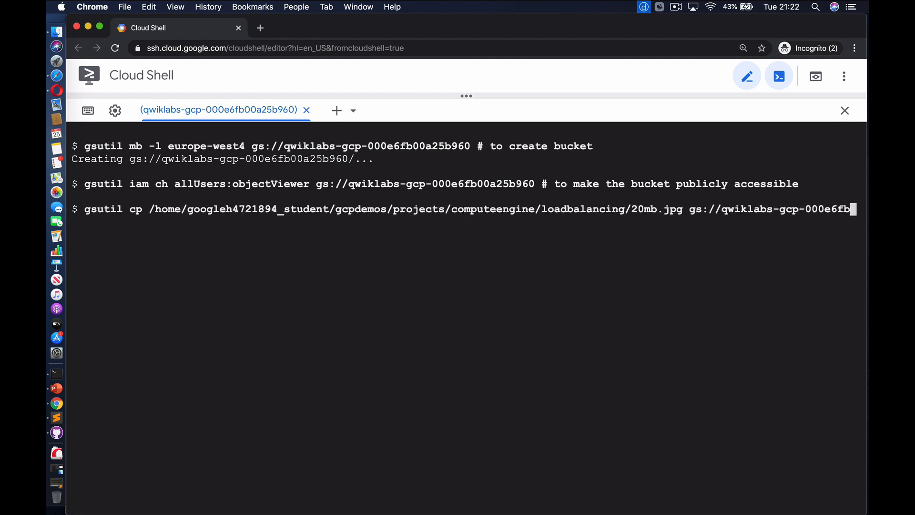
{"action": "type", "text": "00a25b960/static/ # to copy files"}
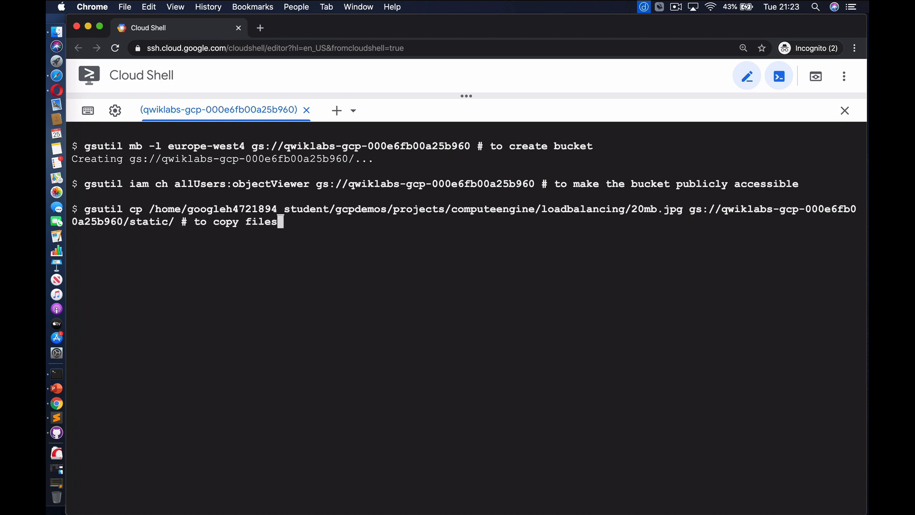
{"action": "key", "text": "Return"}
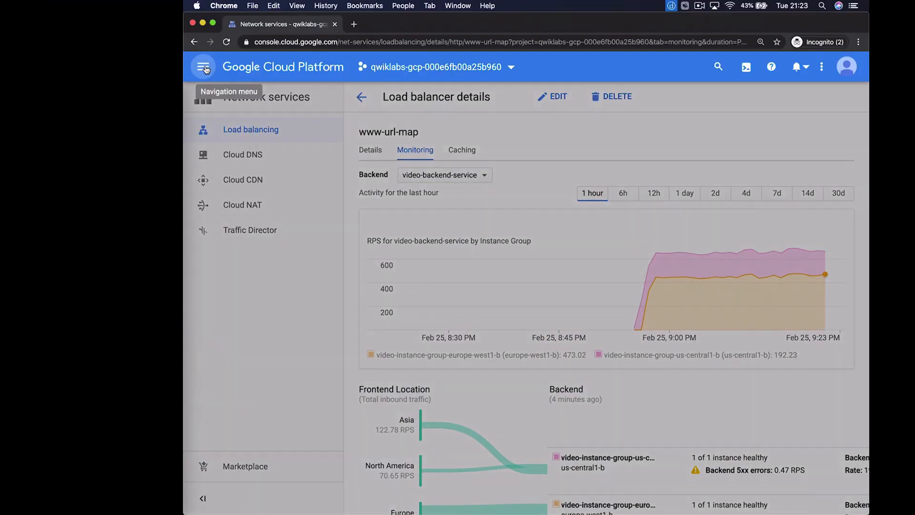
In the Google Cloud console, go to the Storage browser and inspect the qwiklabs-gcp-000e6fb00a25b960 bucket's public access and its static/ folder
{"action": "left_click", "coordinate": [204, 68]}
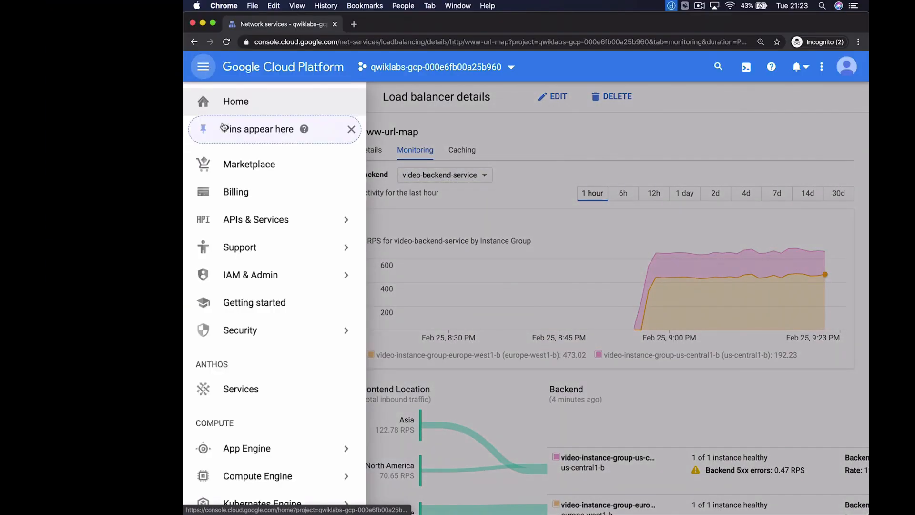
{"action": "scroll", "coordinate": [255, 449], "scroll_direction": "down", "scroll_amount": 8}
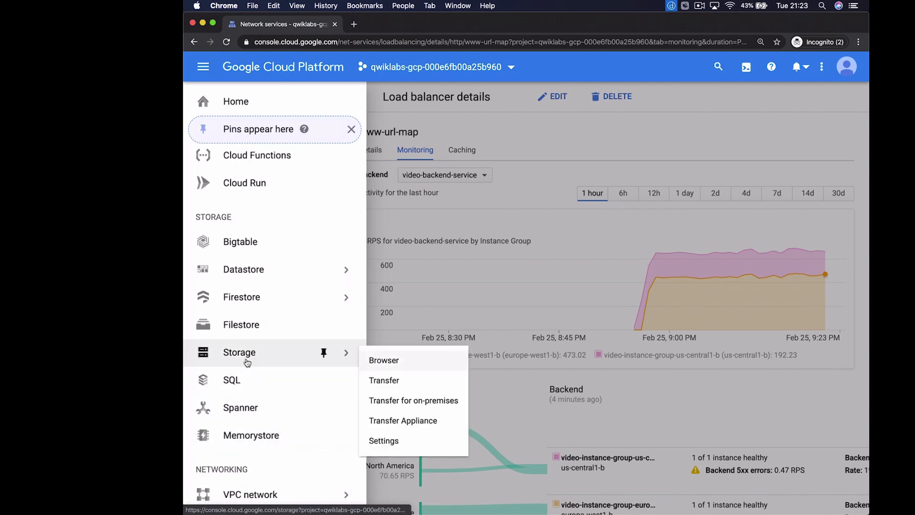
{"action": "left_click", "coordinate": [247, 360]}
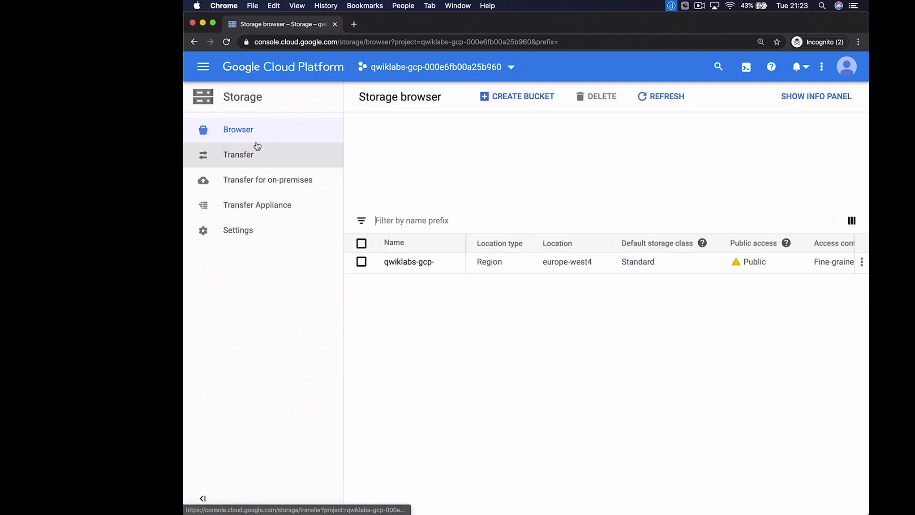
{"action": "left_click", "coordinate": [243, 130]}
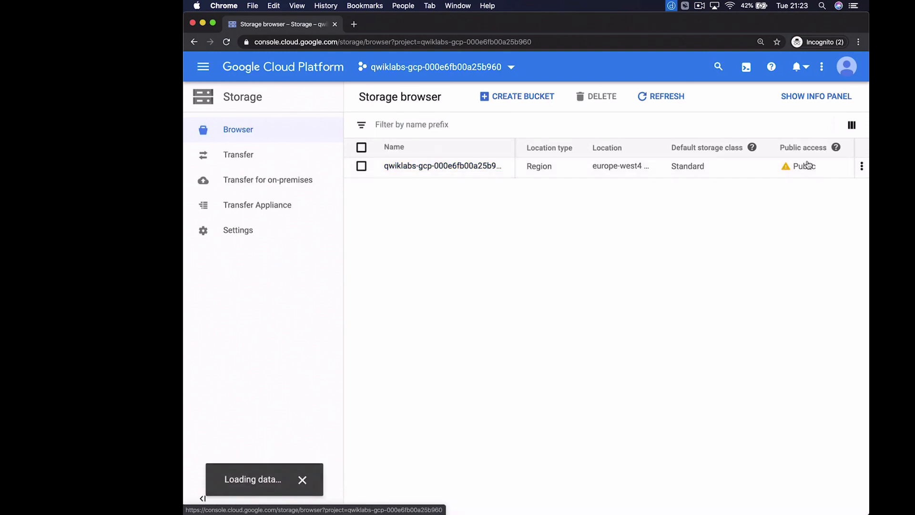
{"action": "left_click", "coordinate": [476, 167]}
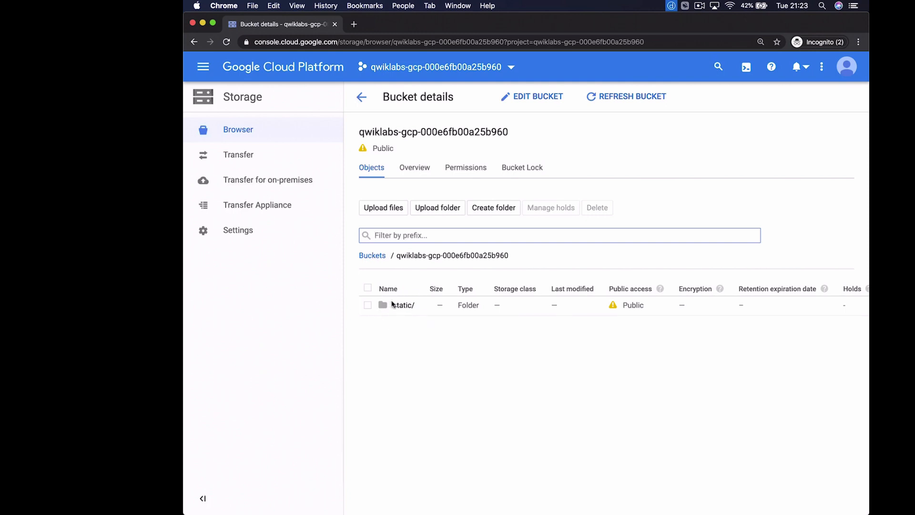
{"action": "left_click", "coordinate": [403, 305]}
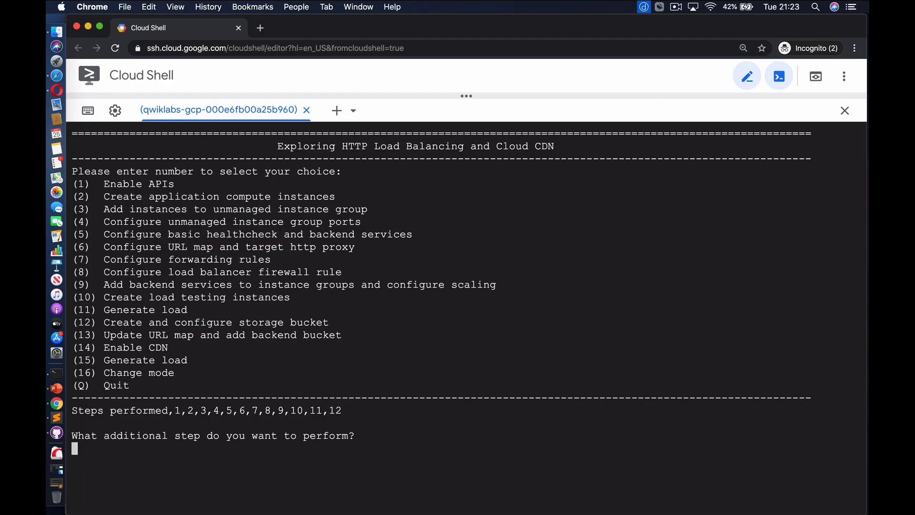
Back in Cloud Shell, start menu step 13 and create static-backend-bucket for GCS bucket qwiklabs-gcp-000e6fb00a25b960 with gcloud compute backend-buckets, commented "to create backend bucket"
{"action": "type", "text": "13"}
{"action": "key", "text": "Return"}
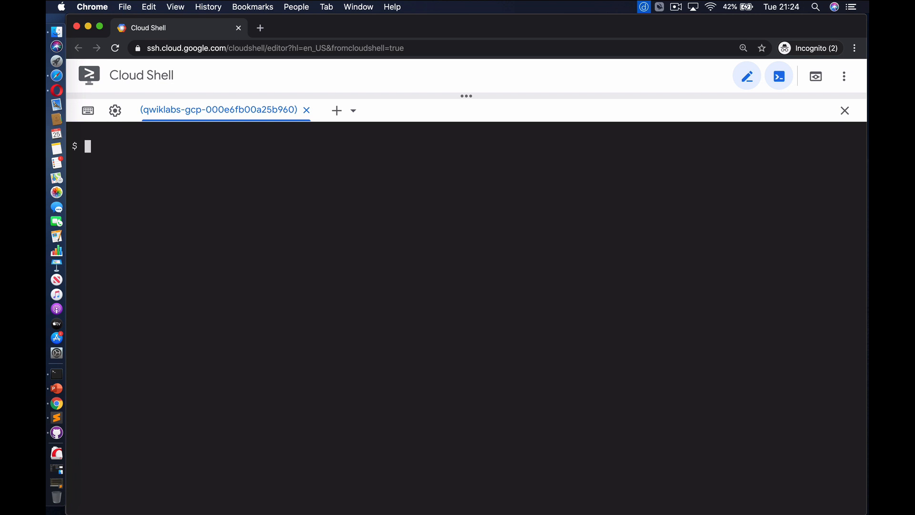
{"action": "type", "text": "gcloud compute bac"}
{"action": "type", "text": "kend-buck"}
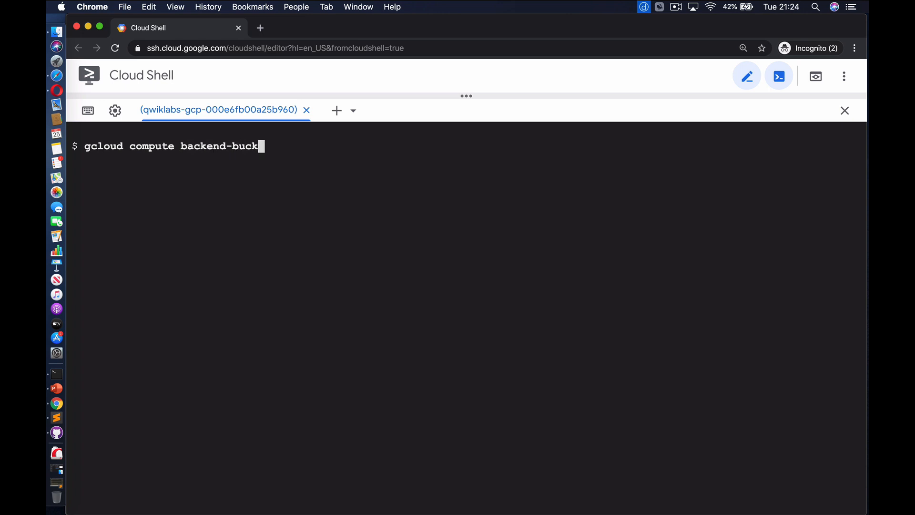
{"action": "type", "text": "ets create static-backend-bucket --g"}
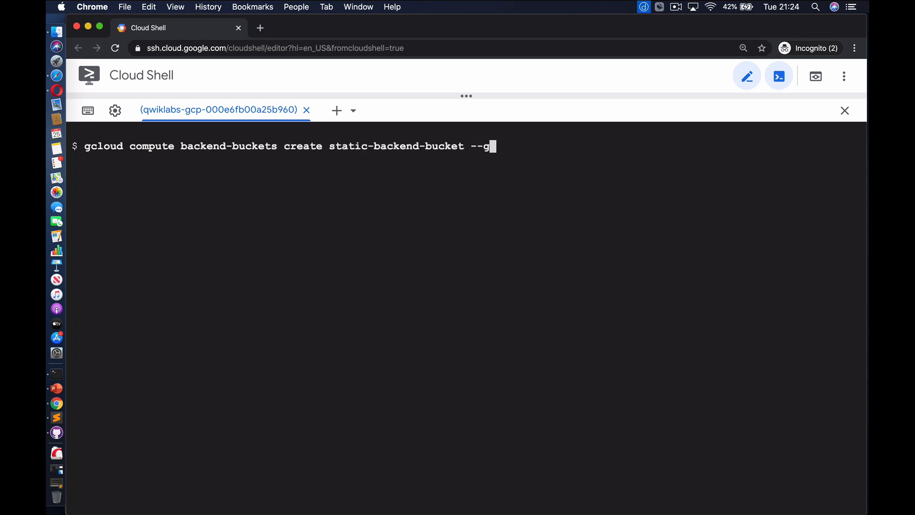
{"action": "type", "text": "cs-bucket-name qwiklabs-gcp-000e6fb0"}
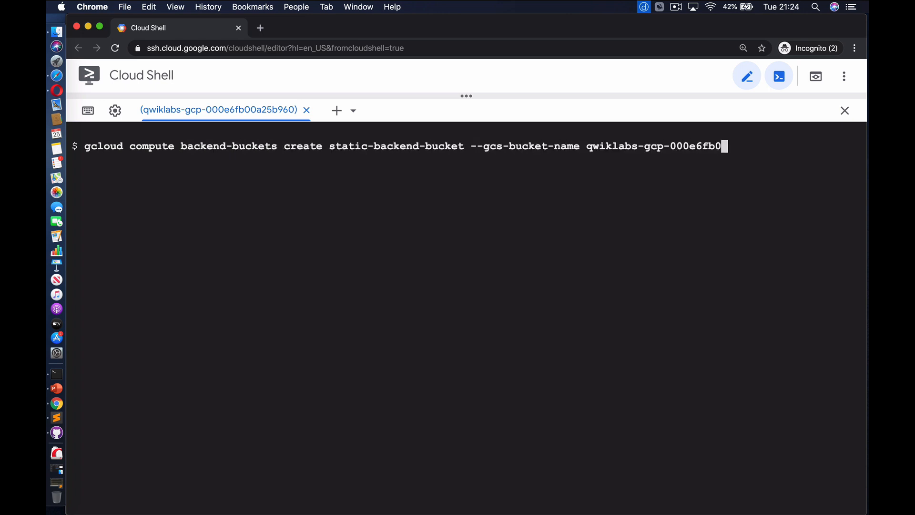
{"action": "type", "text": "0a25b960 # to create backend bucket"}
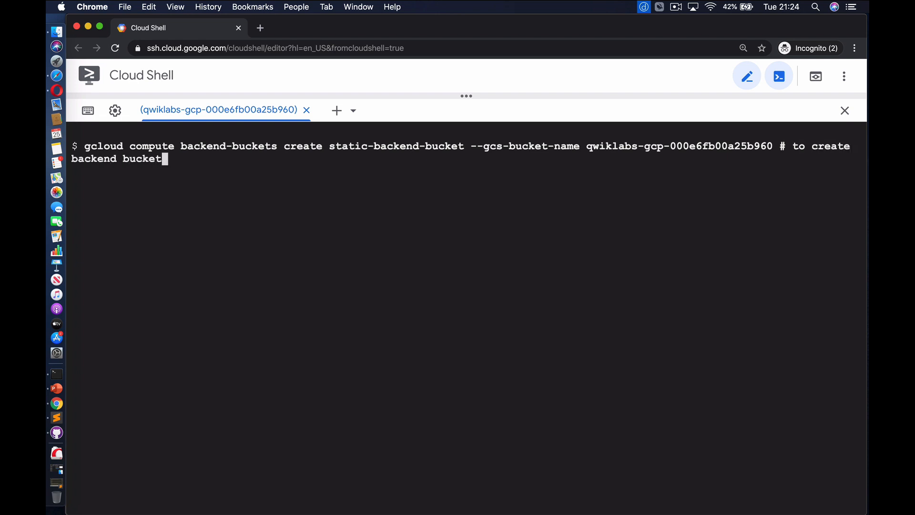
{"action": "key", "text": "Return"}
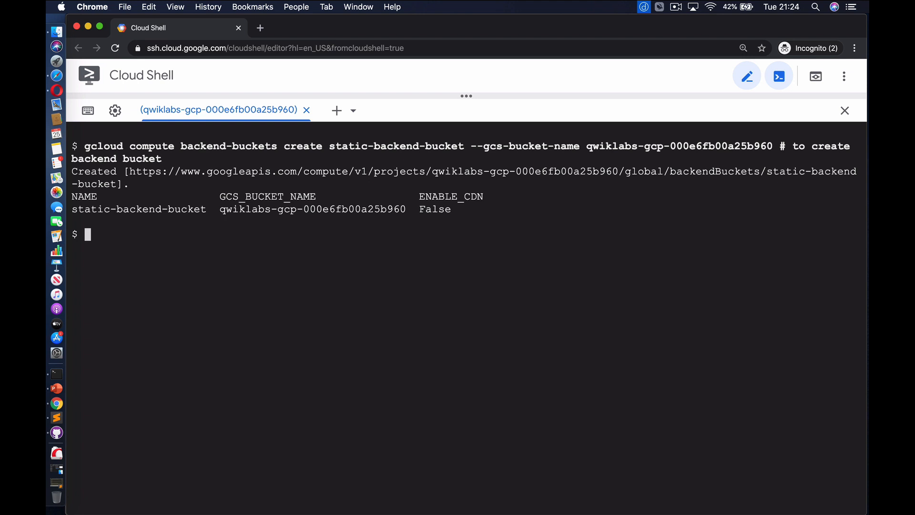
Remove path matcher pathmap from www-url-map with gcloud compute url-maps remove-path-matcher, commented "to remove existing path matcher"
{"action": "type", "text": "gcloud compute url-maps"}
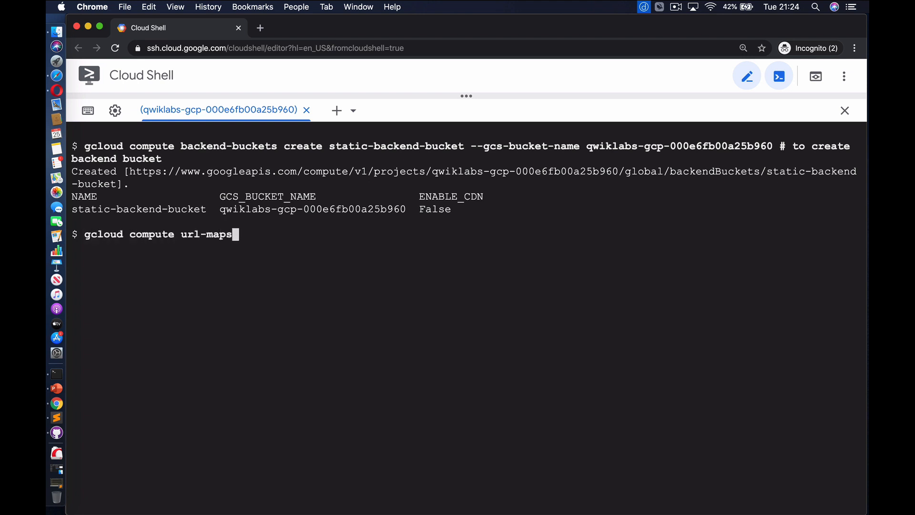
{"action": "type", "text": " remove-path-matcher www-url-map --path-ma"}
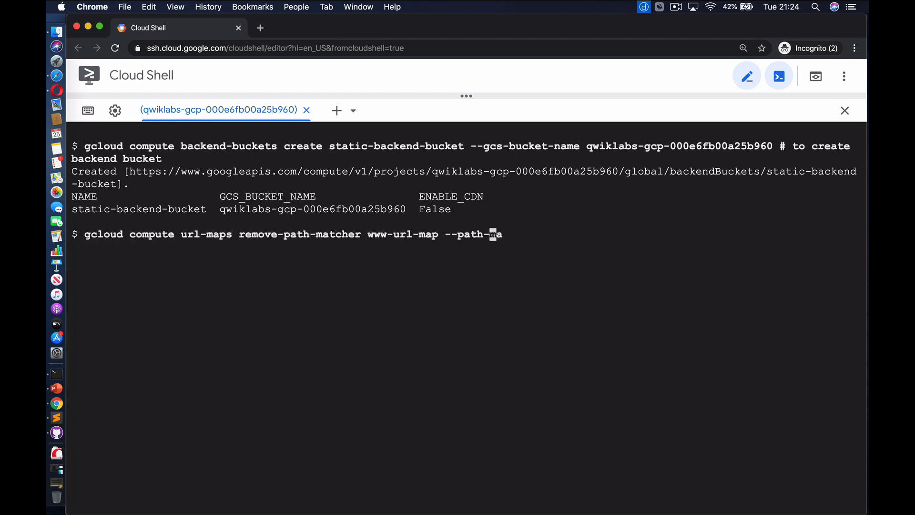
{"action": "type", "text": "tcher-name pathmap # to remove existing "}
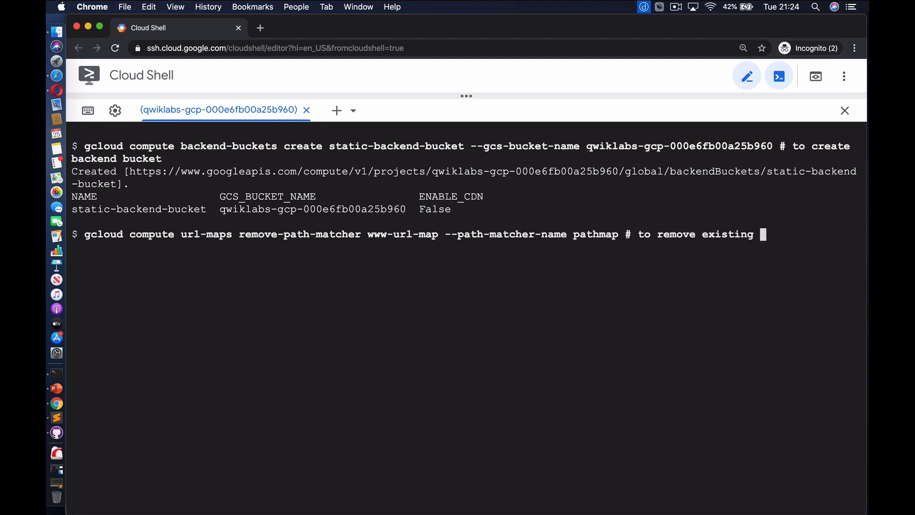
{"action": "type", "text": "path matcher"}
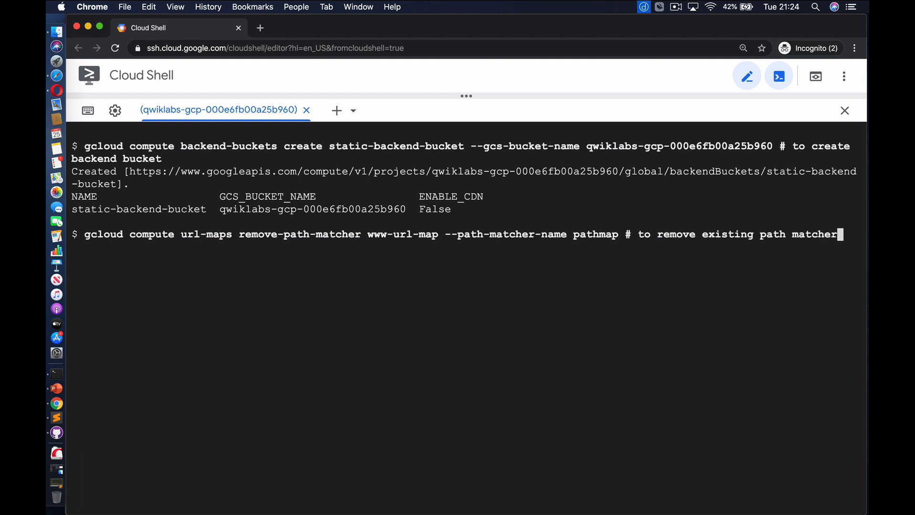
{"action": "key", "text": "Return"}
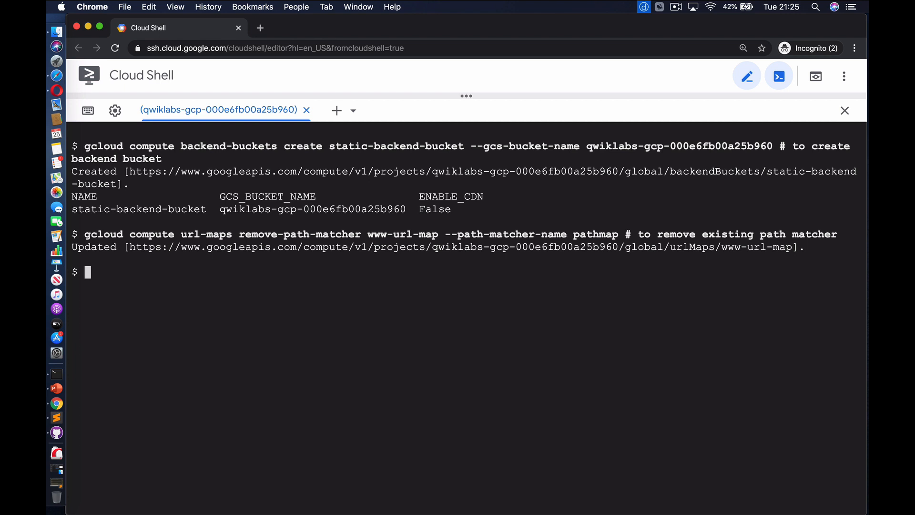
Add path matcher pathmap to www-url-map with default service html-backend-service, routing /static/* to static-backend-bucket and /video,/video/* to video-backend-service, commented "to create new path matcher"
{"action": "type", "text": "gcloud com"}
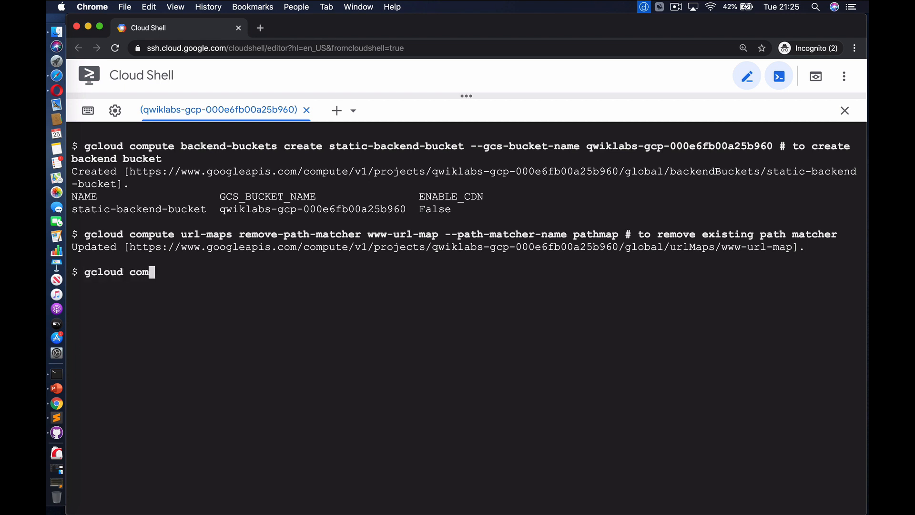
{"action": "type", "text": "pute url-maps add-path-matcher www-"}
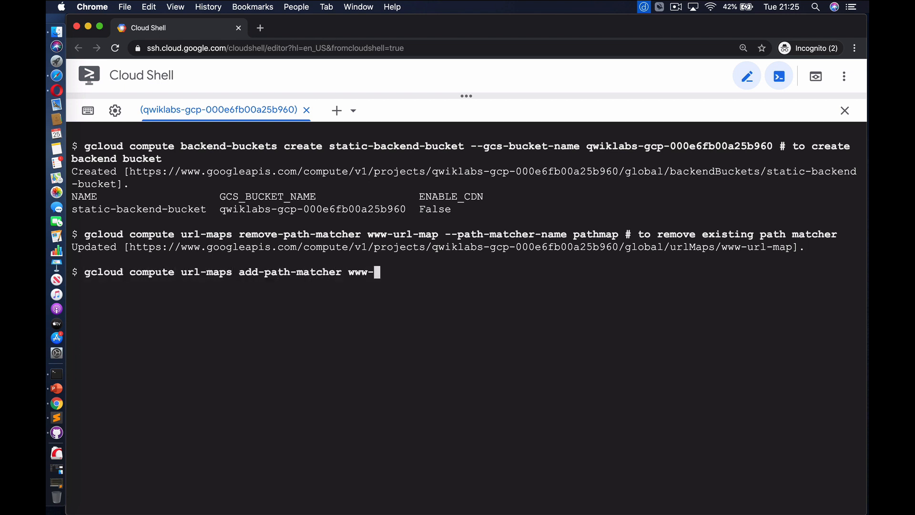
{"action": "type", "text": "url-map --default-service html-backe"}
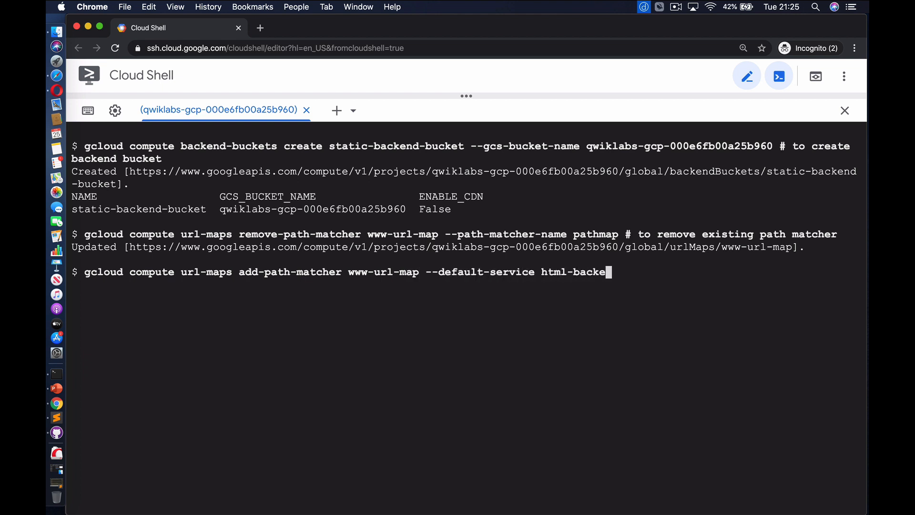
{"action": "type", "text": "nd-service --path-matcher-name pathm"}
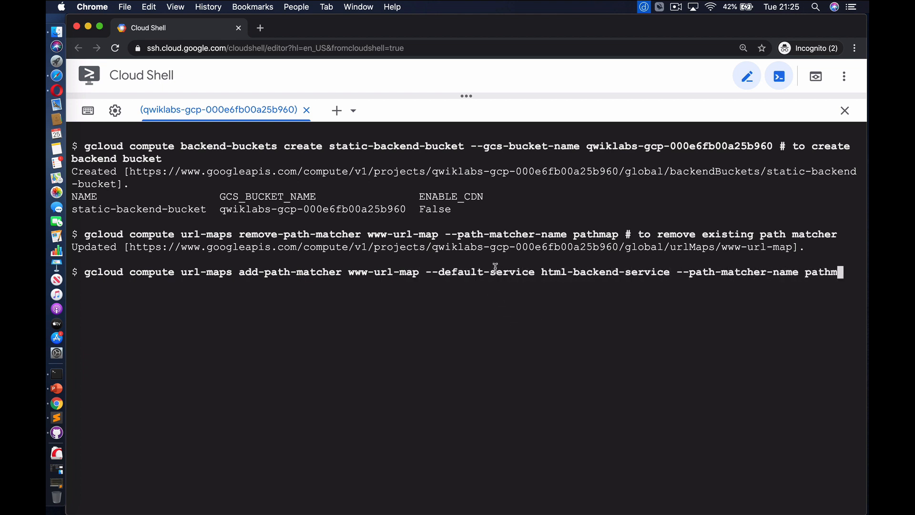
{"action": "type", "text": "ap --backend-bucket-path-rules '/sta"}
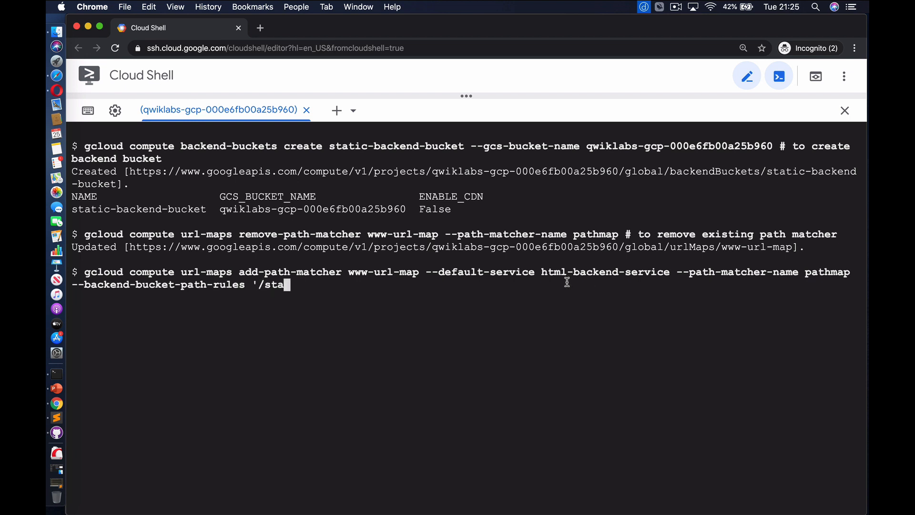
{"action": "type", "text": "tic/*=static-backend-bucket' --backen"}
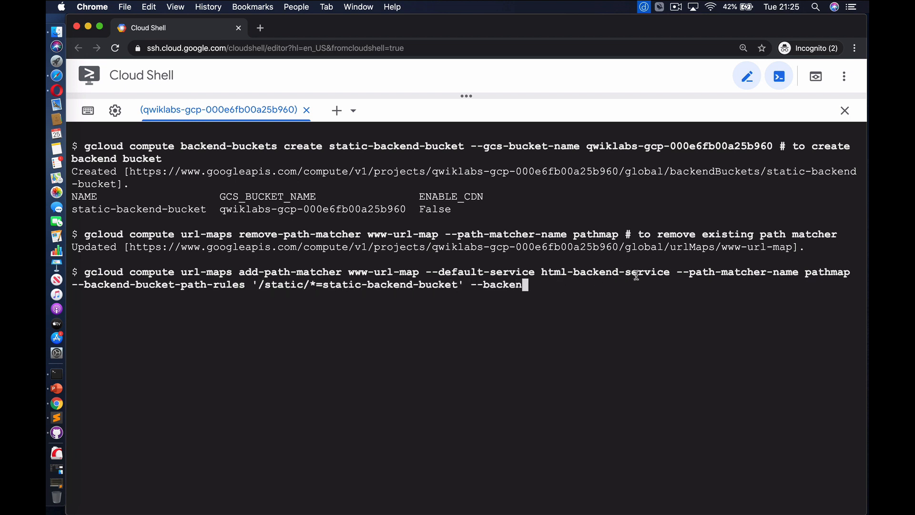
{"action": "type", "text": "d-service-path-rules '/video=video-b"}
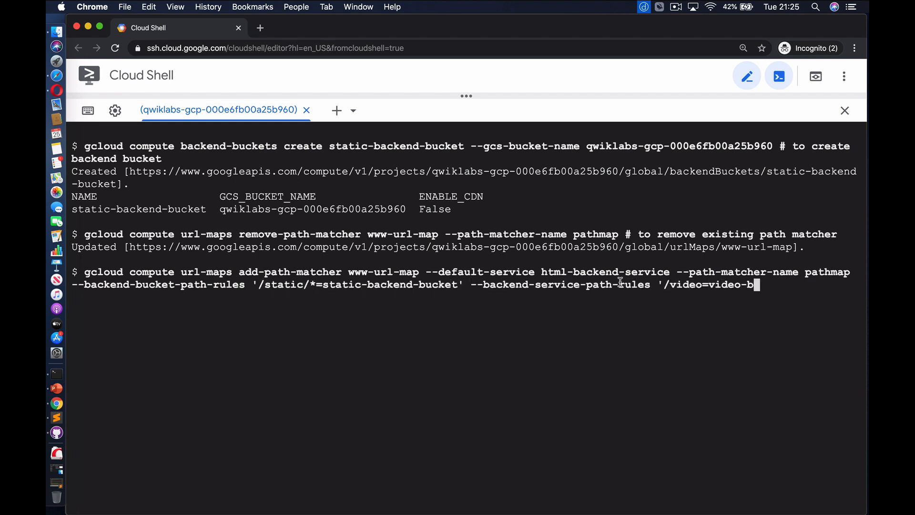
{"action": "type", "text": "ackend-service,/video/*=video-backe"}
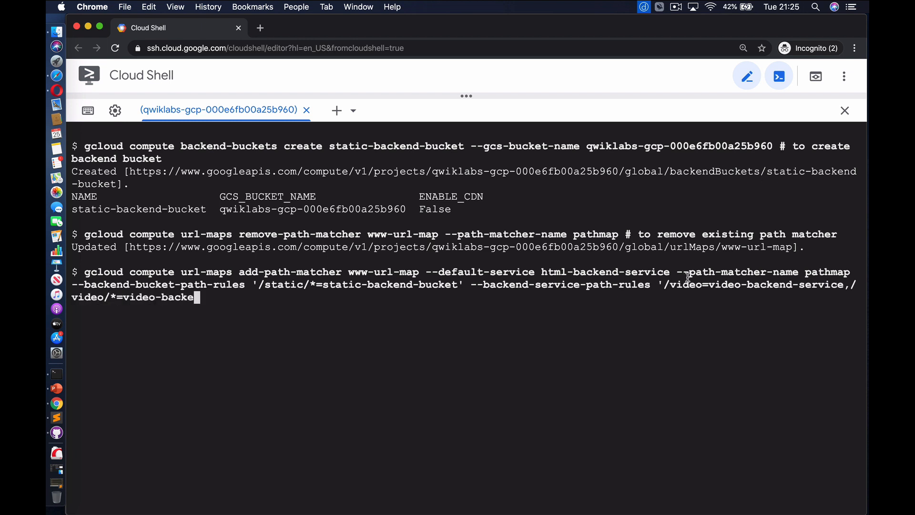
{"action": "type", "text": "nd-service' # to create new path matcher"}
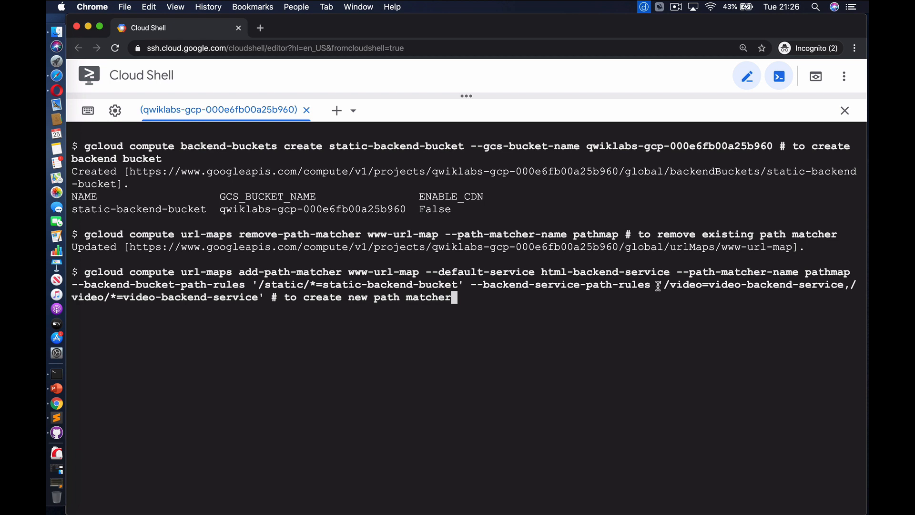
{"action": "key", "text": "Return"}
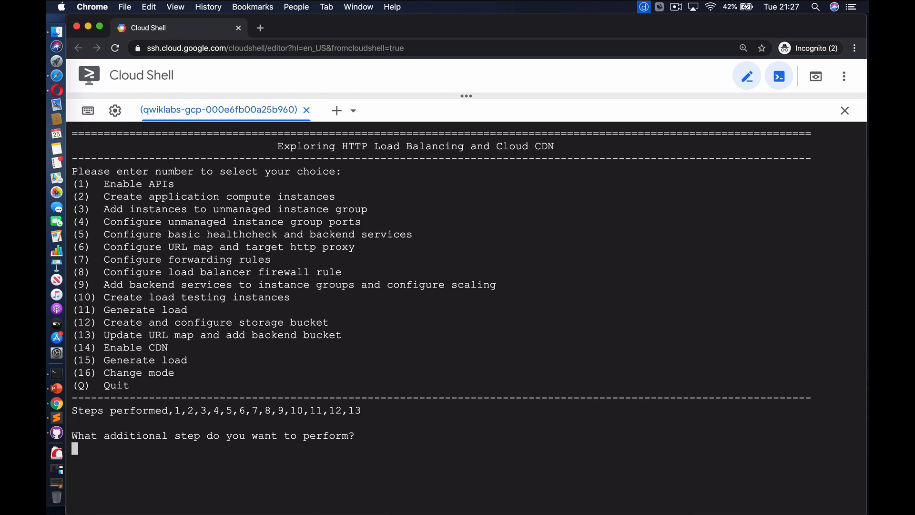
Start the Enable CDN menu step and enable CDN on static-backend-bucket with gcloud compute backend-buckets update, commented "to enable CDN"
{"action": "type", "text": "Q"}
{"action": "key", "text": "Return"}
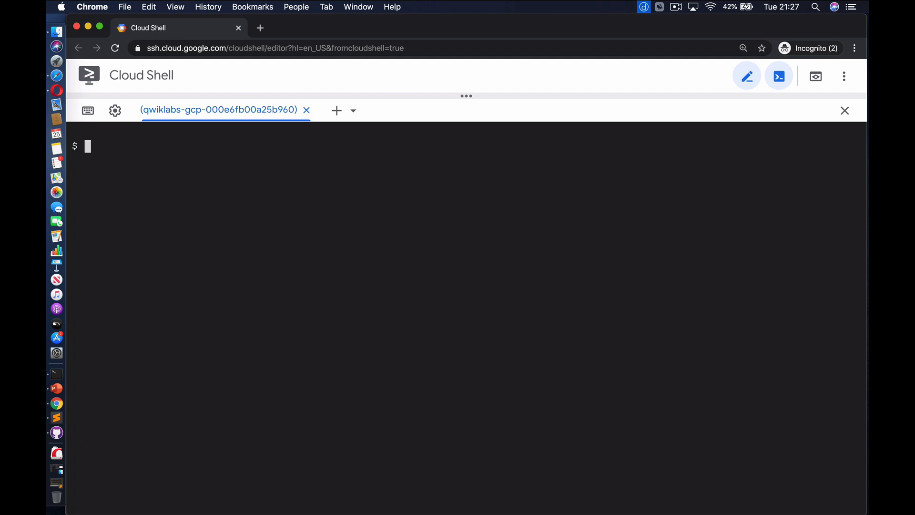
{"action": "type", "text": "gcloud compute backend-buckets update sta"}
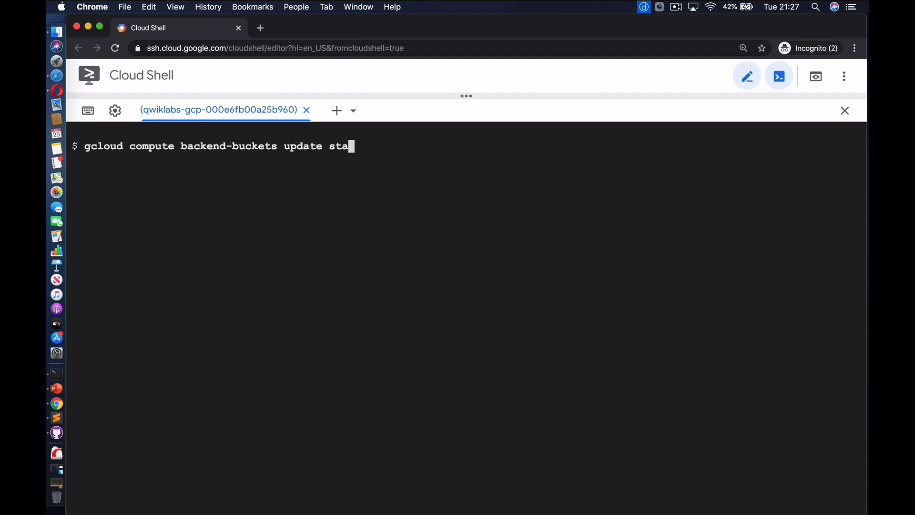
{"action": "type", "text": "tic-backend-bucket --enable-cdn # to enable "}
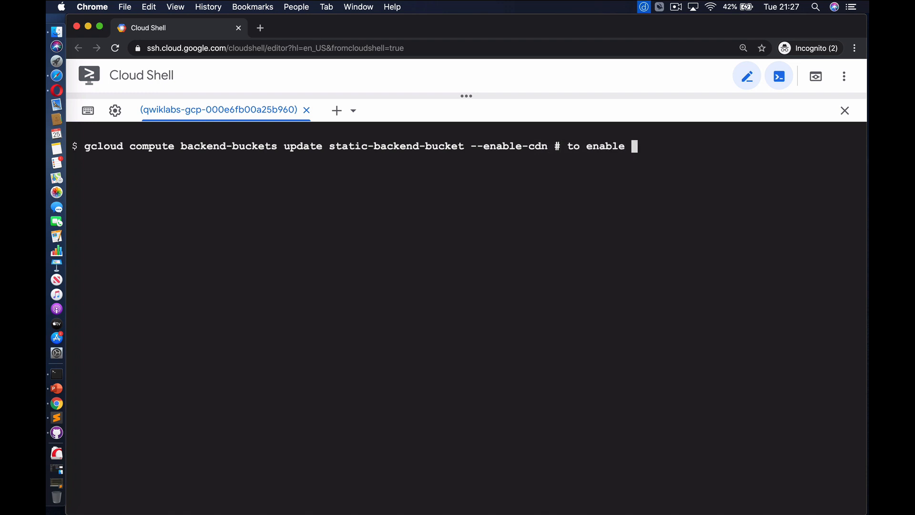
{"action": "type", "text": "CDN"}
{"action": "key", "text": "Return"}
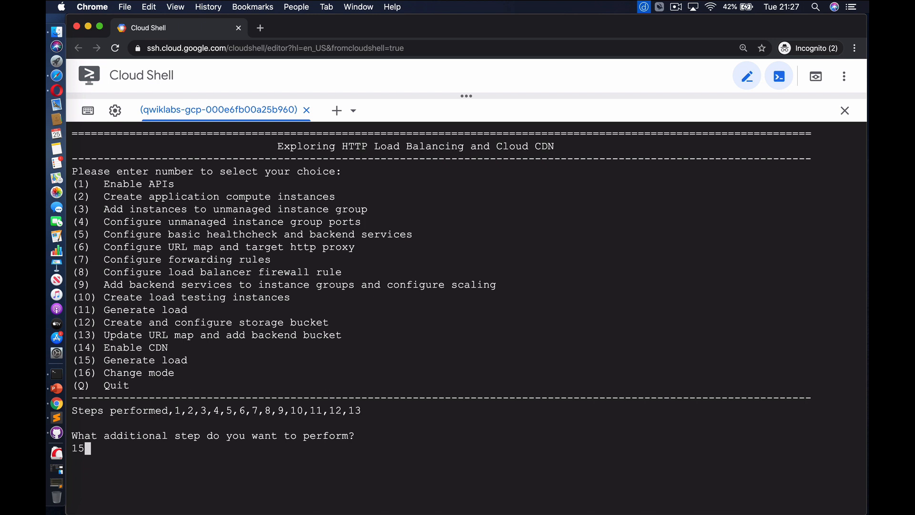
{"action": "key", "text": "Return"}
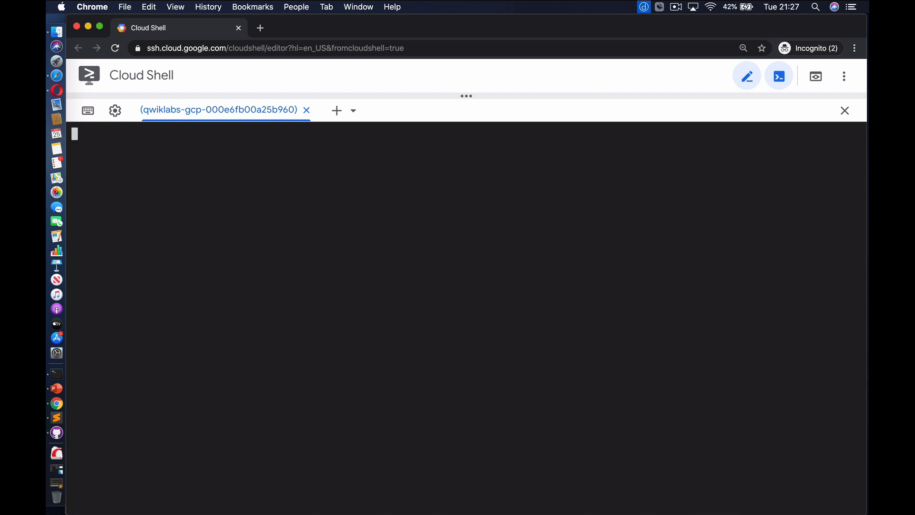
{"action": "type", "text": "gcloud compute ssh "}
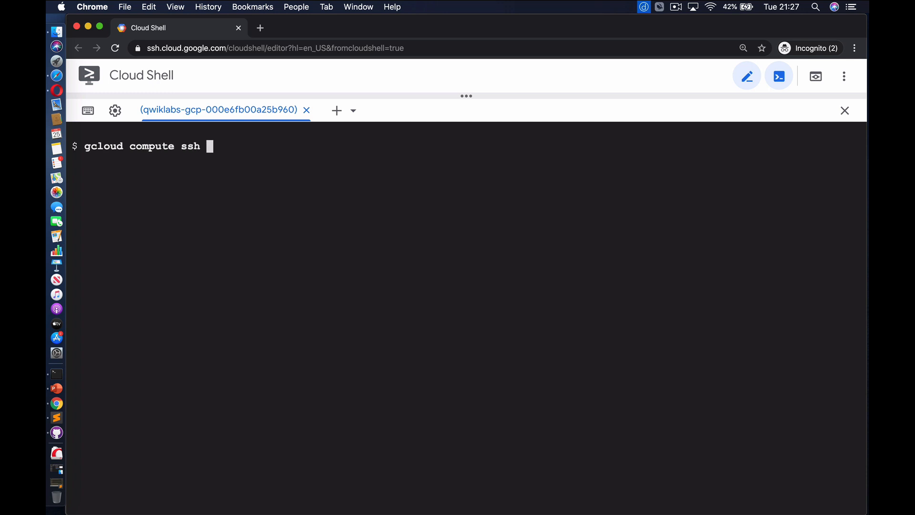
{"action": "type", "text": "--zone asia-east1-b asia-loadtest --comm"}
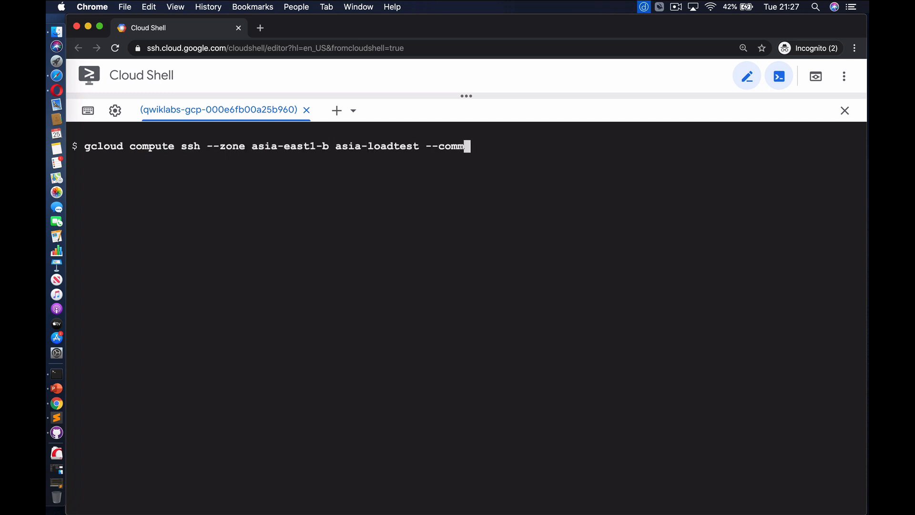
{"action": "type", "text": "and=\"for i in {1..10};do curl -s -w '%{t"}
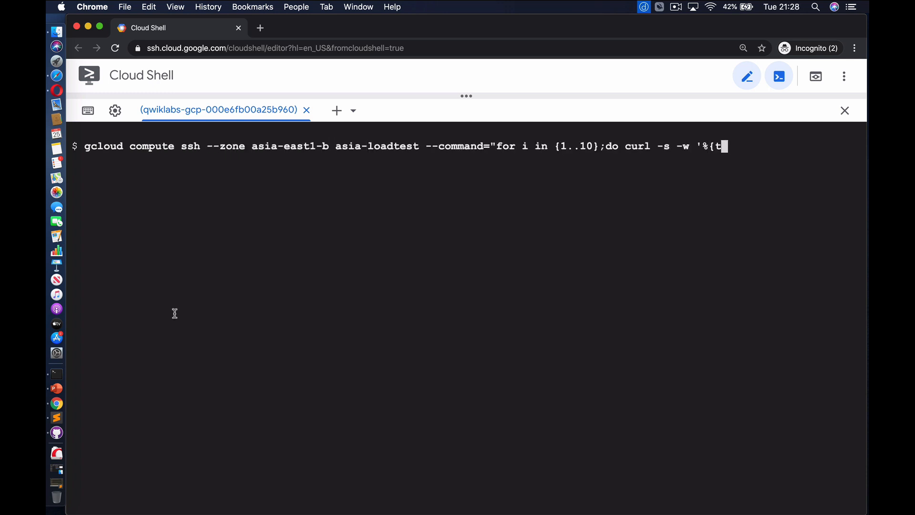
{"action": "type", "text": "ime_total}\\n' -o /dev/null http://107.178."}
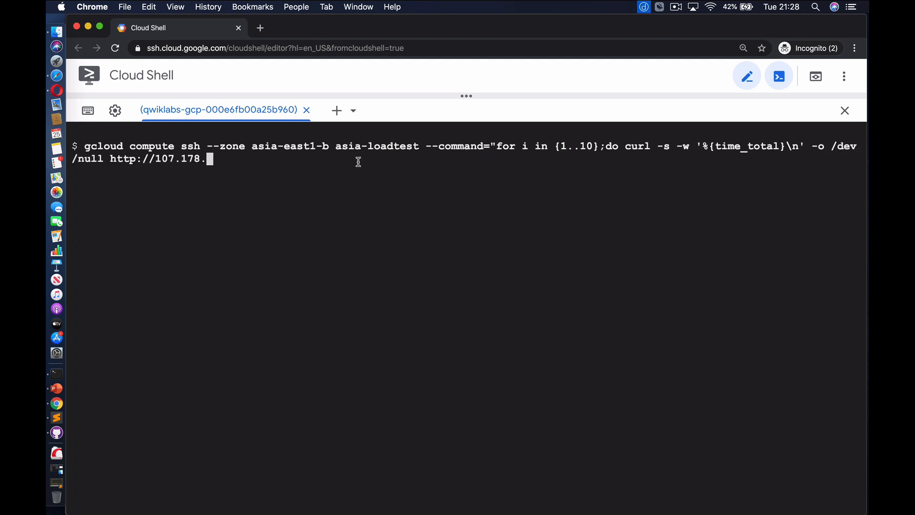
{"action": "type", "text": "253.161/static/20mb.jpg; done\" & # to "}
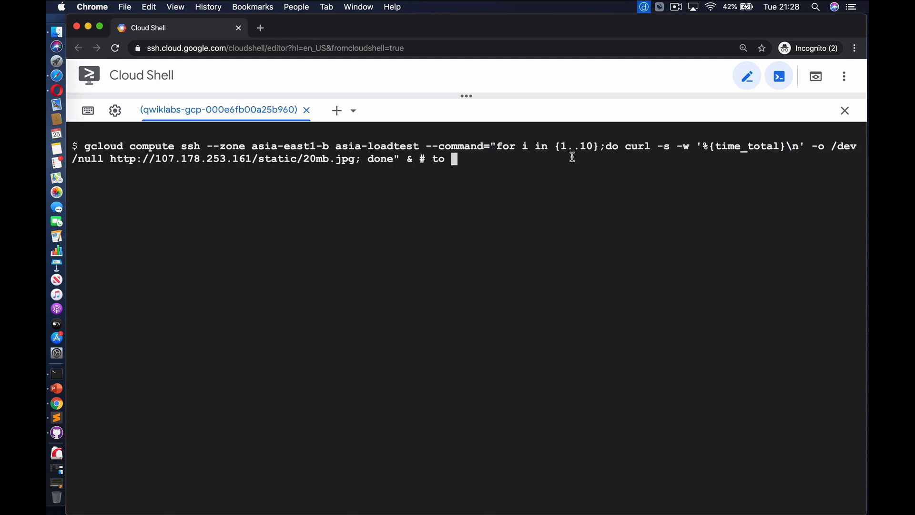
{"action": "type", "text": "generate load"}
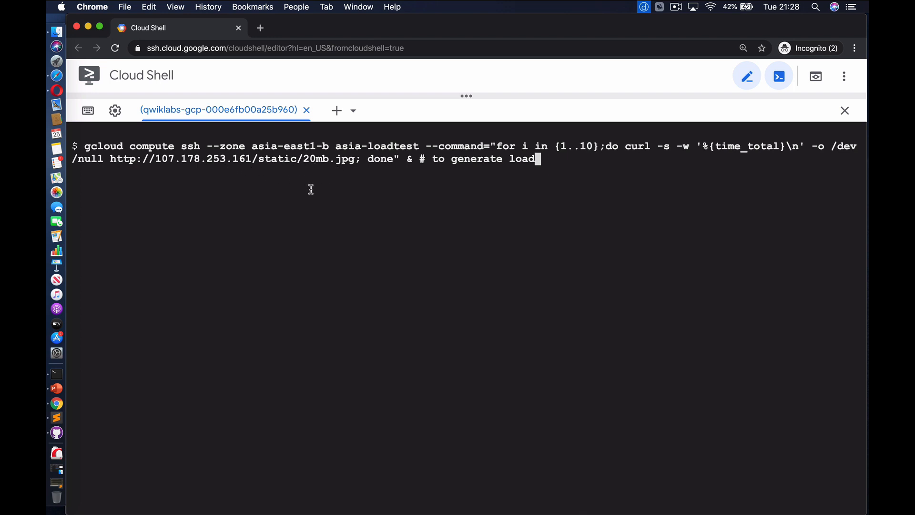
{"action": "key", "text": "Return"}
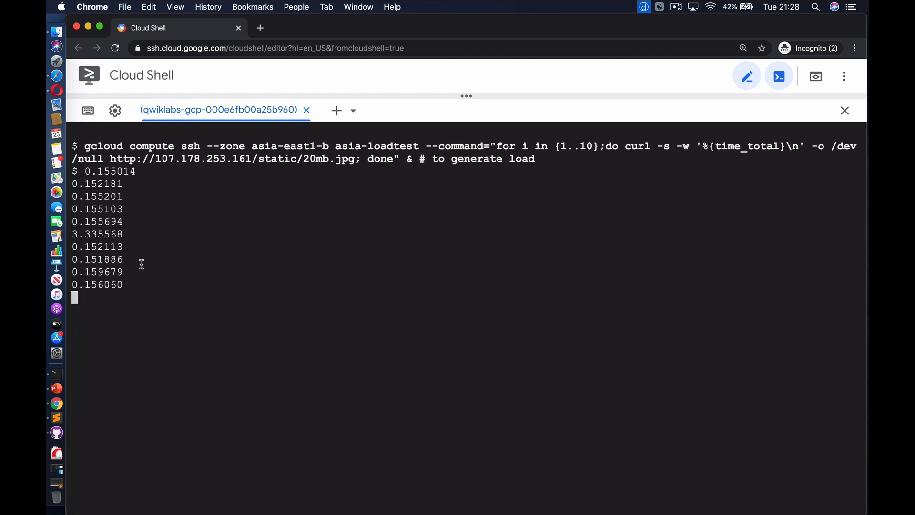
{"action": "type", "text": "gcloud compute ssh --"}
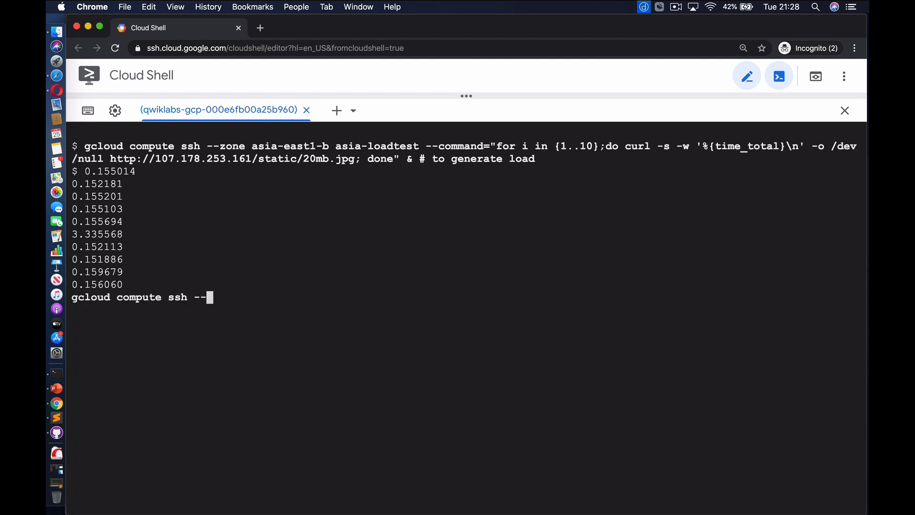
{"action": "type", "text": "zone us-central1-b us-loadtest --command"}
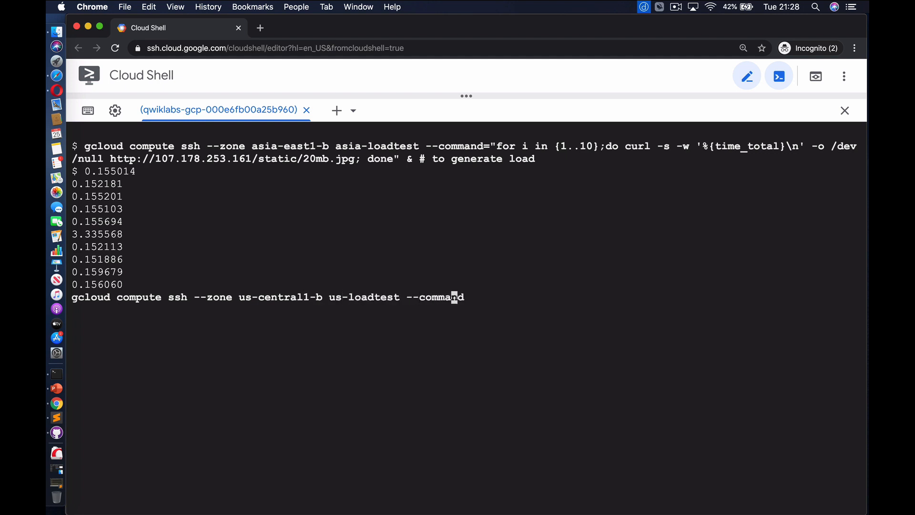
{"action": "type", "text": "=\"for i in {1..10};do curl -s -w '%{ti"}
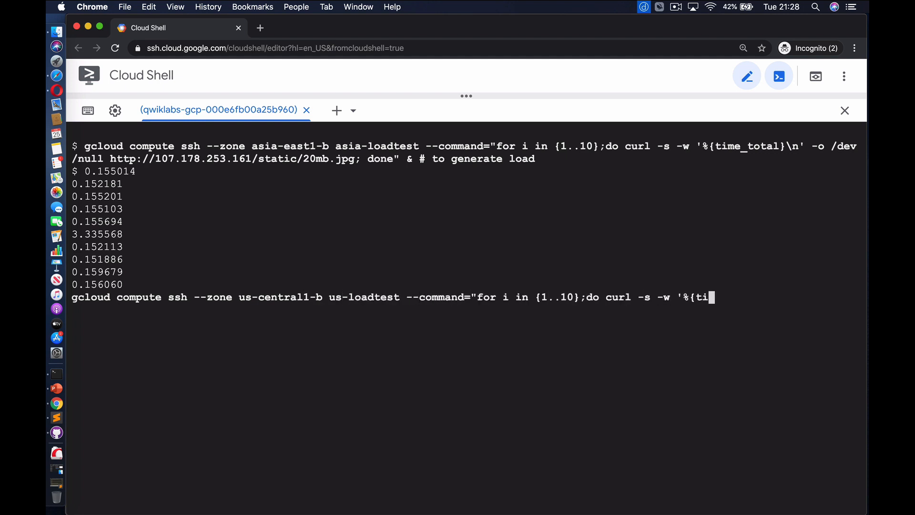
{"action": "type", "text": "me_total}\\n' -o /dev/null http://107"}
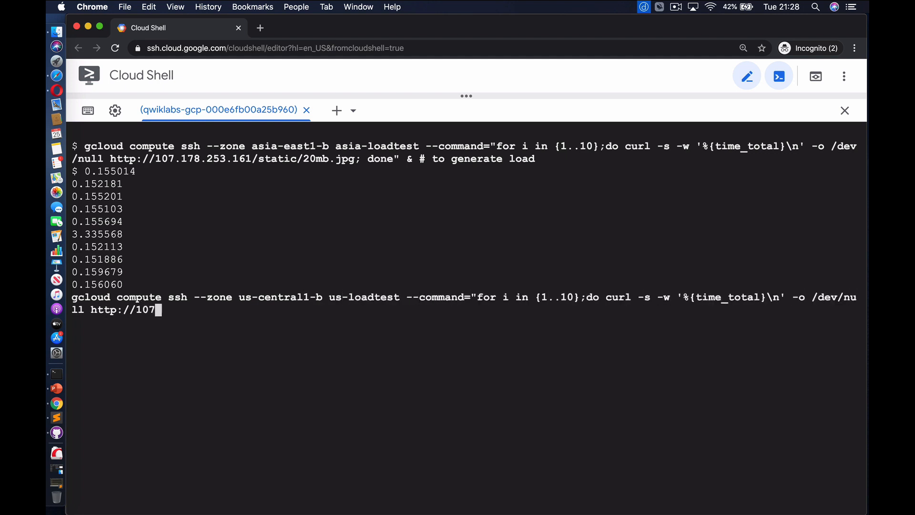
{"action": "type", "text": ".178.253.161/static/20mb.jpg; done\" &"}
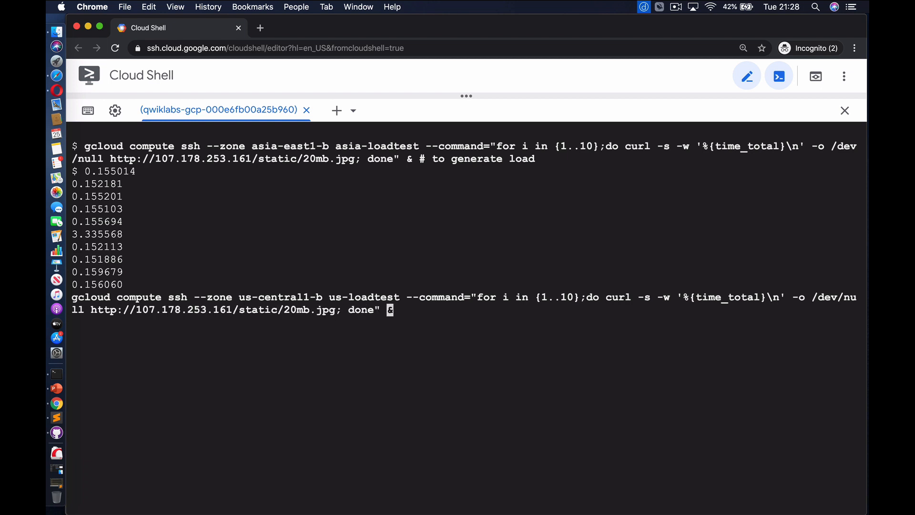
{"action": "type", "text": " # to generate load"}
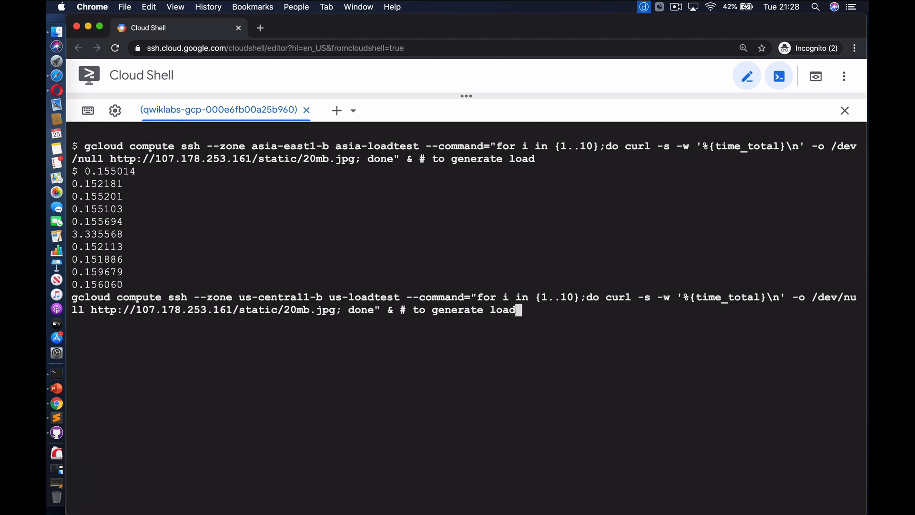
{"action": "key", "text": "Return"}
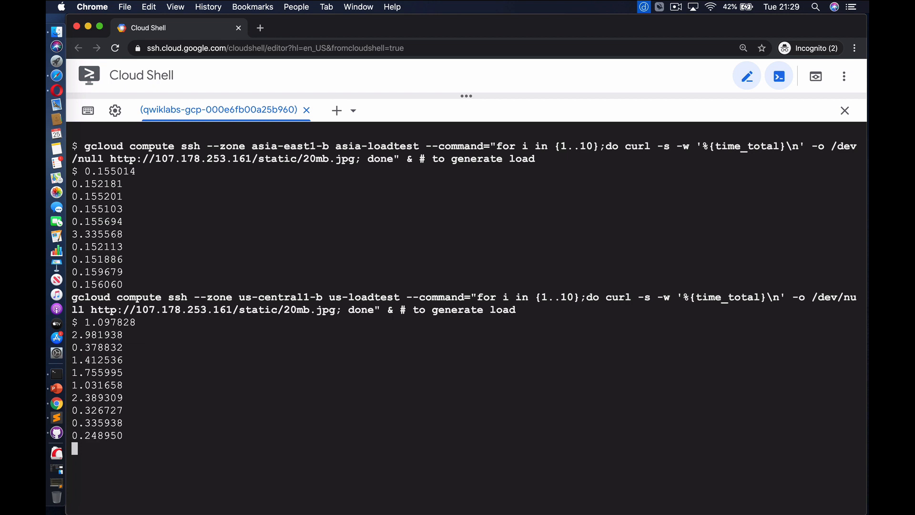
{"action": "type", "text": "gcloud compute ssh --zone europe-west1-b eur"}
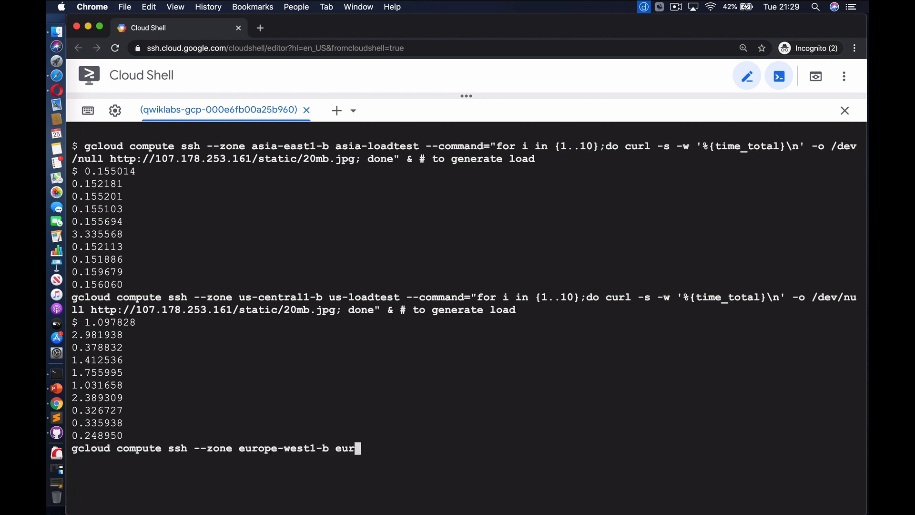
{"action": "type", "text": "ope-loadtest --command=\"for i in {1."}
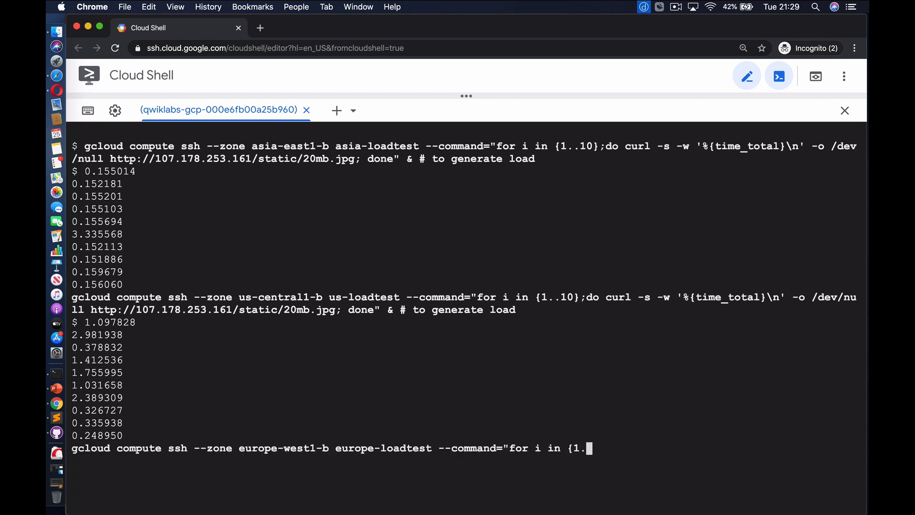
{"action": "type", "text": ".10};do curl -s -w '%{time_total}\\n' -"}
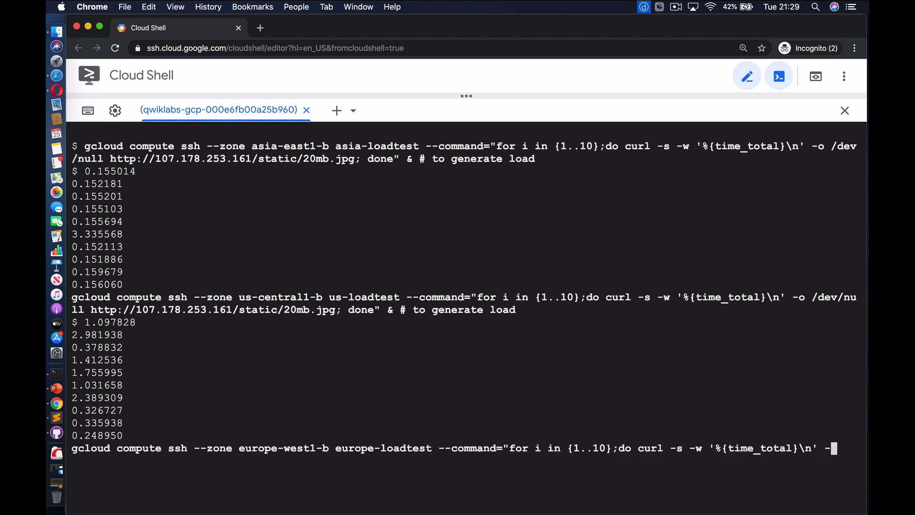
{"action": "type", "text": "o /dev/null http://107.178.253.161/stati"}
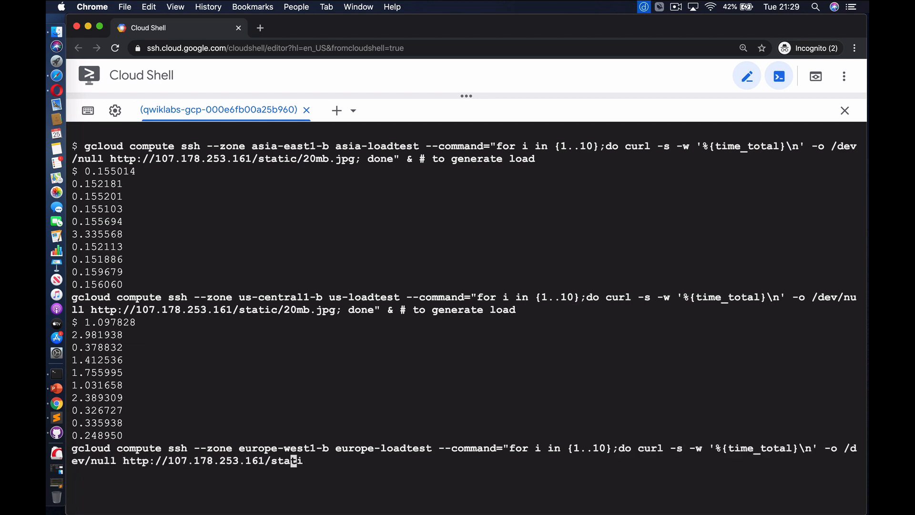
{"action": "type", "text": "c/20mb.jpg; done\" & # to generate load"}
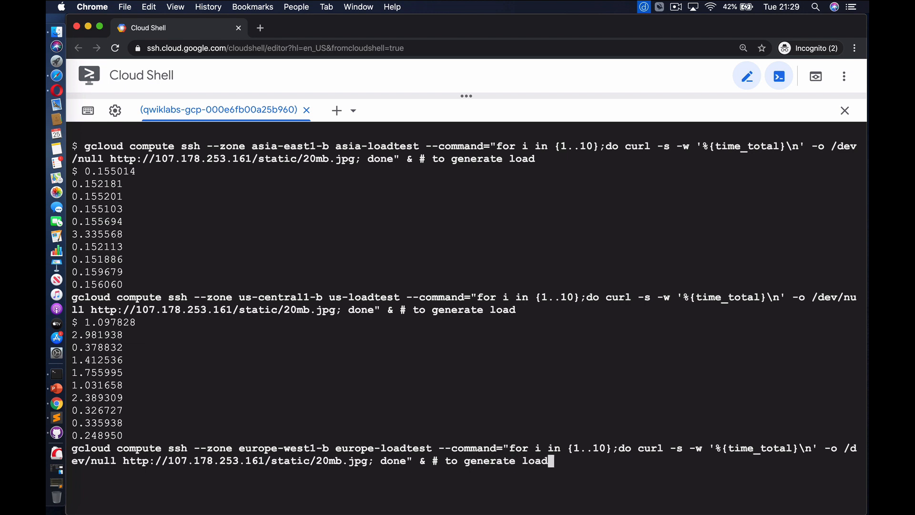
{"action": "key", "text": "Return"}
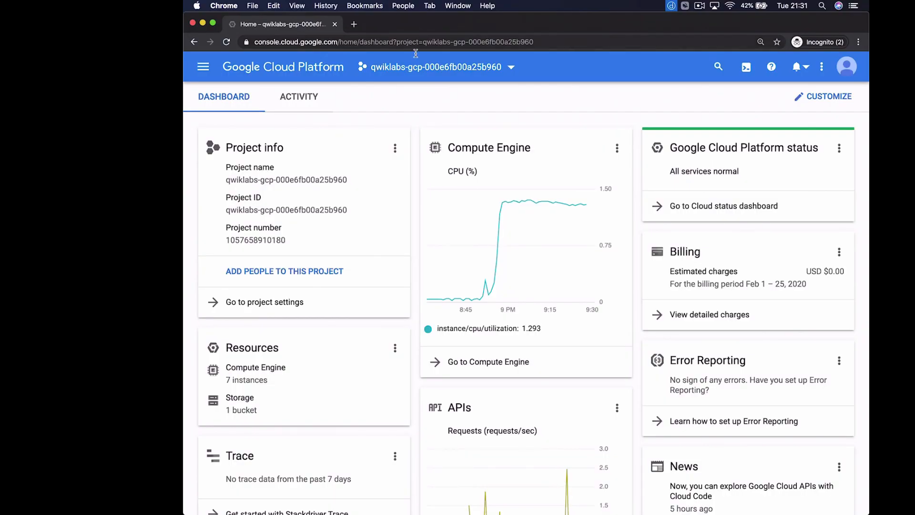
Open the Load balancing page of Network services in the Google Cloud console
{"action": "left_click", "coordinate": [207, 69]}
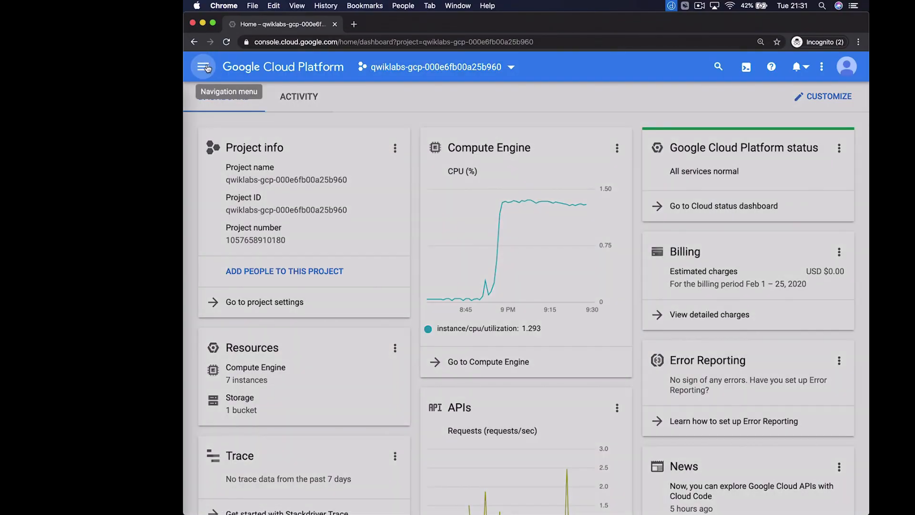
{"action": "scroll", "coordinate": [248, 304], "scroll_direction": "down", "scroll_amount": 2}
{"action": "scroll", "coordinate": [248, 303], "scroll_direction": "down", "scroll_amount": 10}
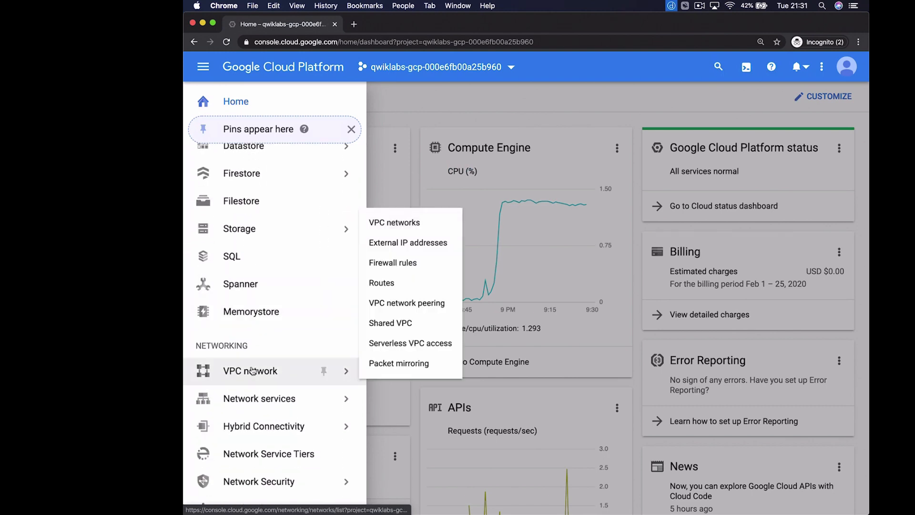
{"action": "scroll", "coordinate": [238, 369], "scroll_direction": "down", "scroll_amount": 3}
{"action": "mouse_move", "coordinate": [293, 330]}
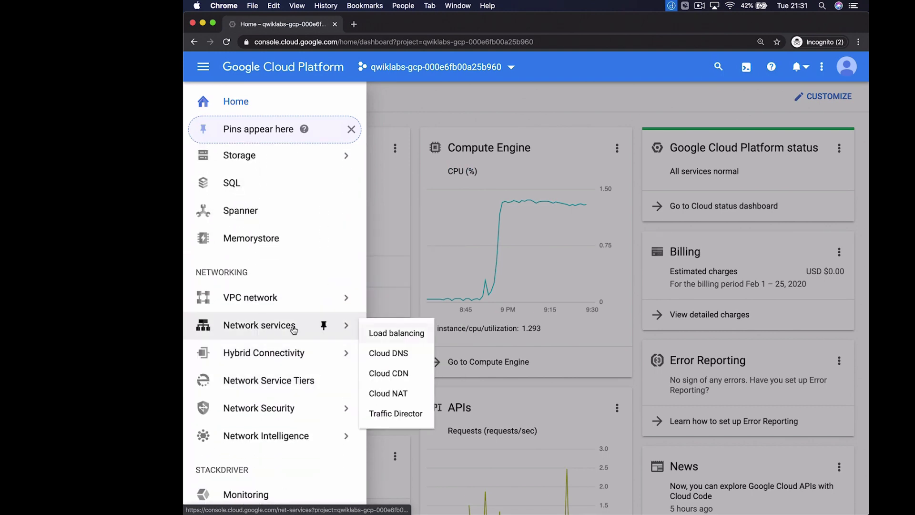
{"action": "left_click", "coordinate": [414, 333]}
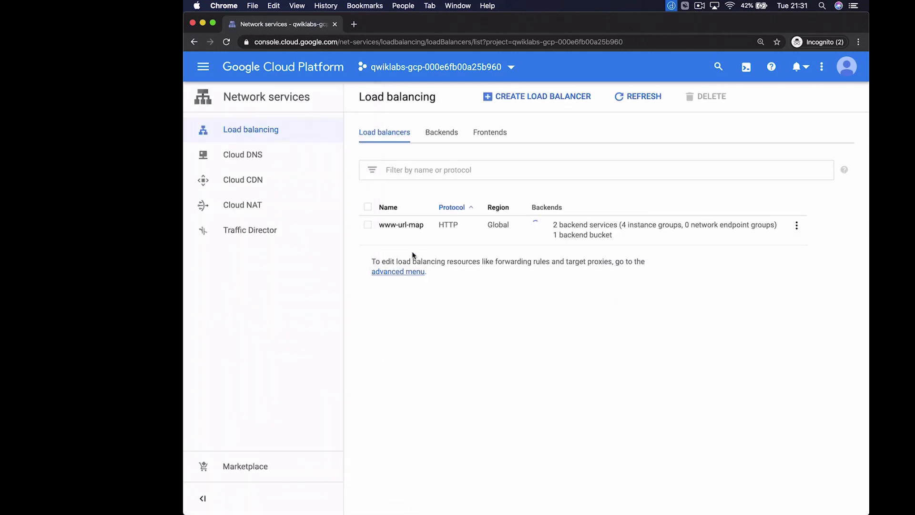
List the load balancing backends and check the Cloud CDN setting in the details of static-backend-bucket
{"action": "left_click", "coordinate": [451, 133]}
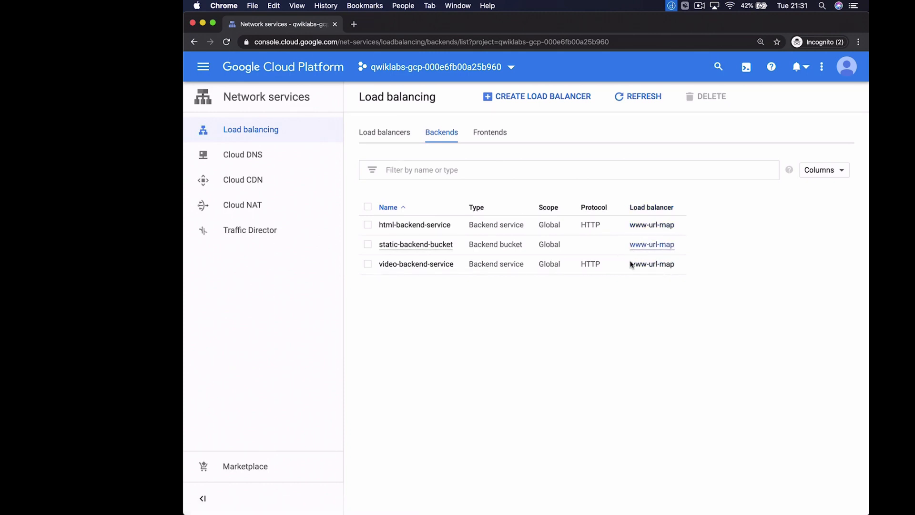
{"action": "left_click", "coordinate": [438, 245]}
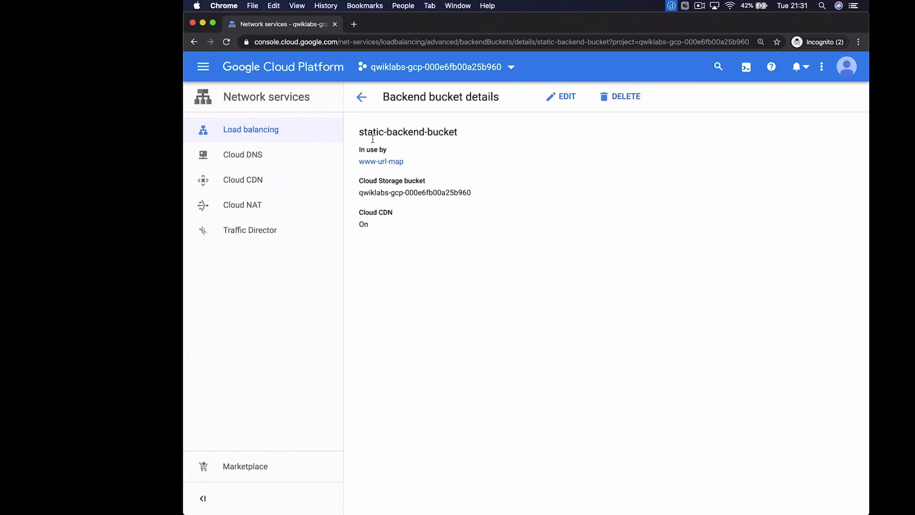
{"action": "left_click", "coordinate": [362, 97]}
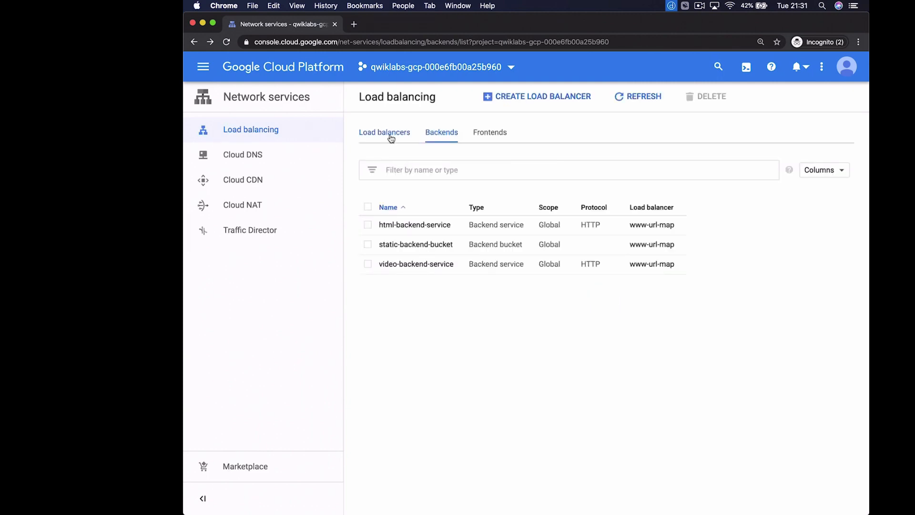
Open the www-url-map load balancer and examine its frontend, path rules, backend services and the backend bucket's Cloud CDN setting
{"action": "left_click", "coordinate": [391, 136]}
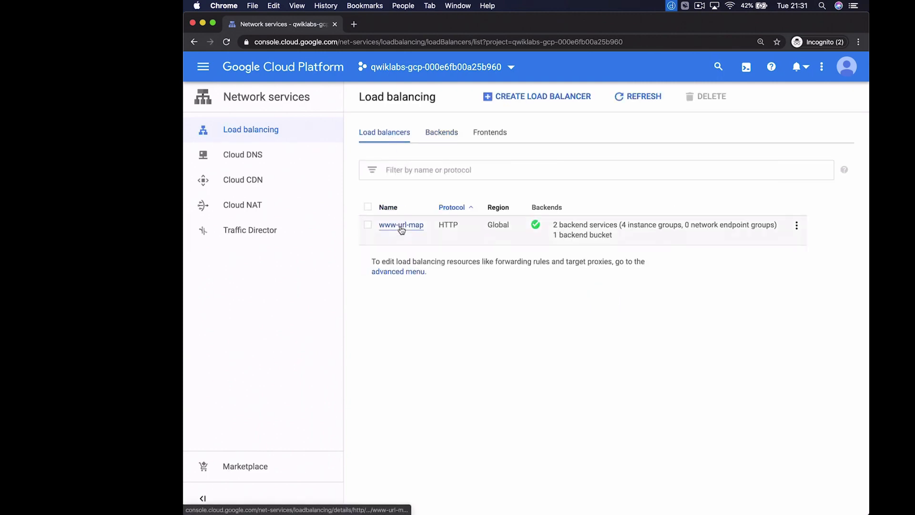
{"action": "left_click", "coordinate": [401, 226]}
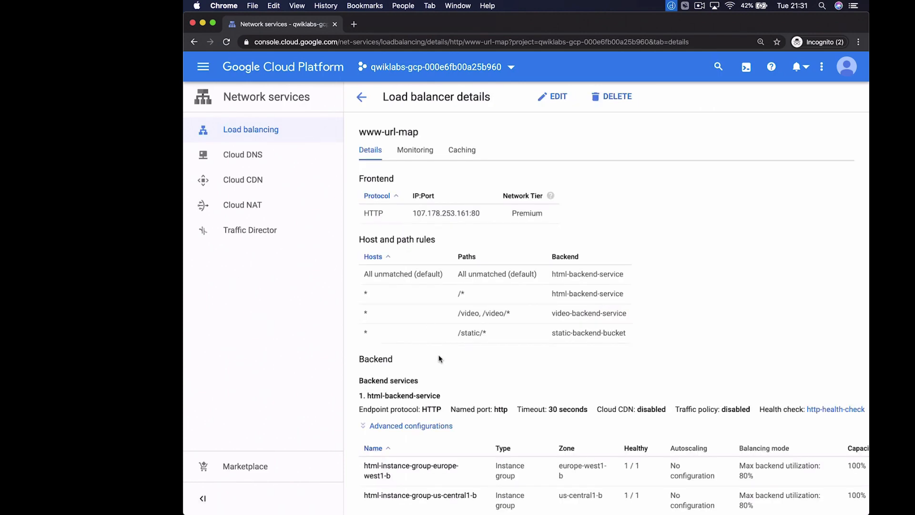
{"action": "scroll", "coordinate": [439, 359], "scroll_direction": "down", "scroll_amount": 2}
{"action": "scroll", "coordinate": [439, 358], "scroll_direction": "up", "scroll_amount": 2}
{"action": "scroll", "coordinate": [439, 358], "scroll_direction": "down", "scroll_amount": 5}
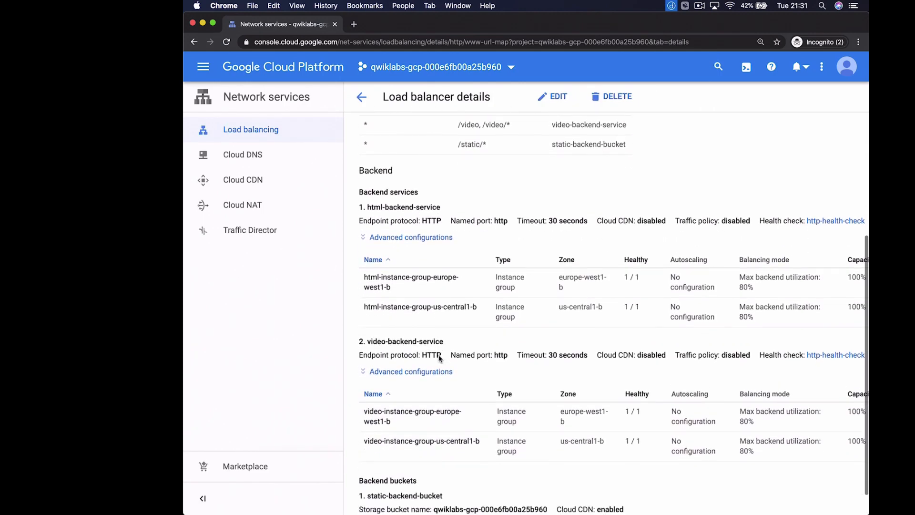
{"action": "scroll", "coordinate": [439, 359], "scroll_direction": "down", "scroll_amount": 1}
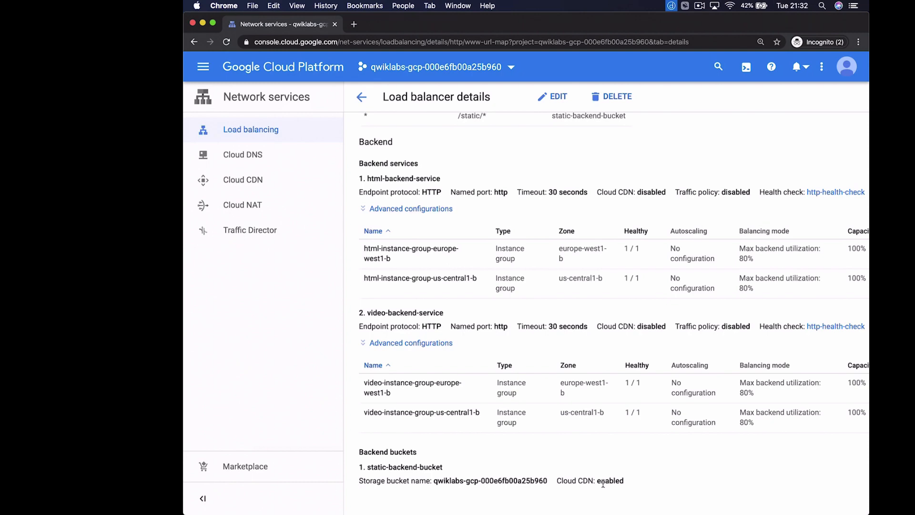
{"action": "scroll", "coordinate": [602, 483], "scroll_direction": "up", "scroll_amount": 5}
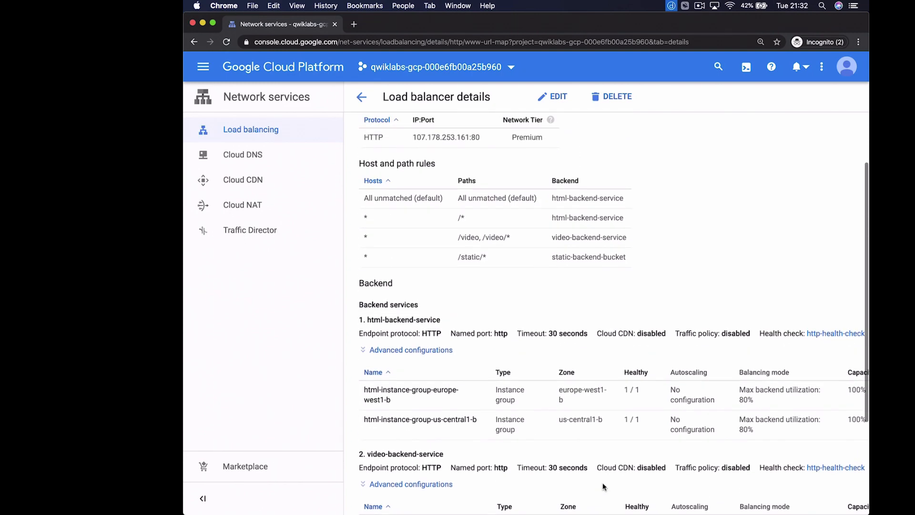
{"action": "scroll", "coordinate": [603, 482], "scroll_direction": "up", "scroll_amount": 2}
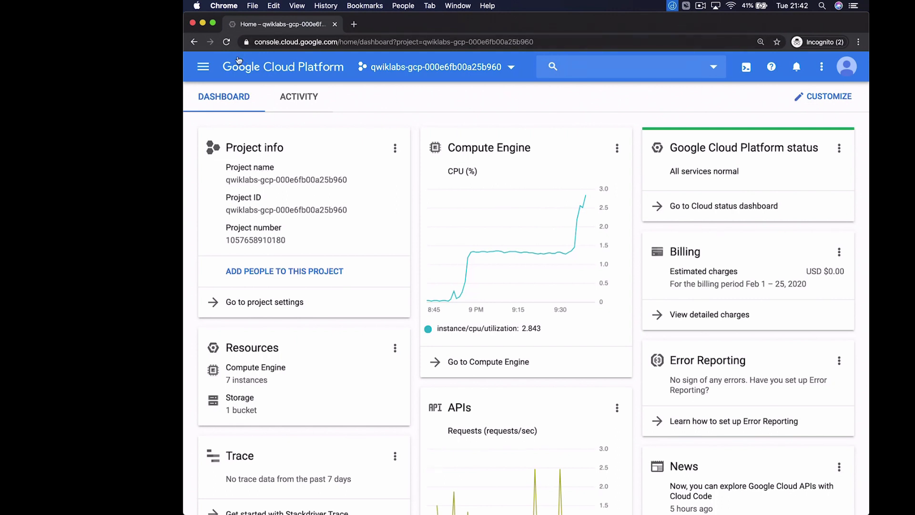
Return to Load balancing from the console dashboard and open the monitoring view of www-url-map
{"action": "left_click", "coordinate": [203, 67]}
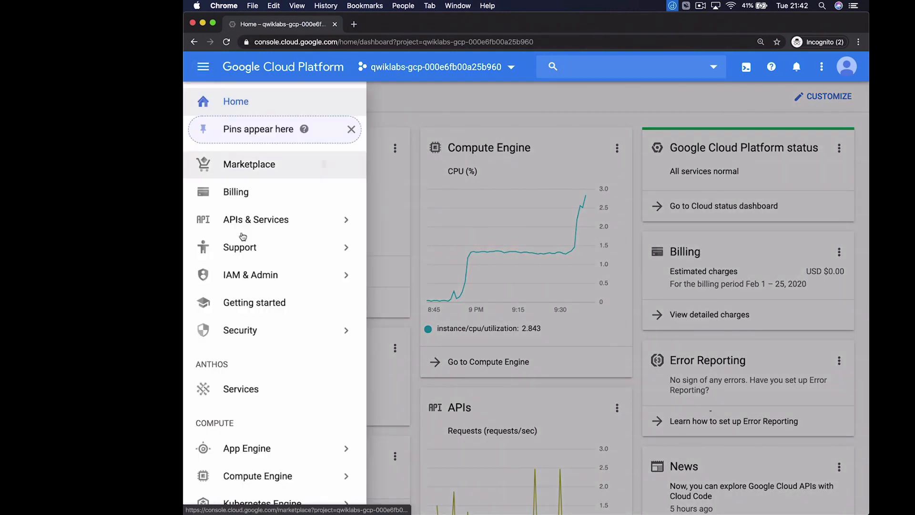
{"action": "scroll", "coordinate": [252, 389], "scroll_direction": "down", "scroll_amount": 2}
{"action": "scroll", "coordinate": [253, 390], "scroll_direction": "down", "scroll_amount": 10}
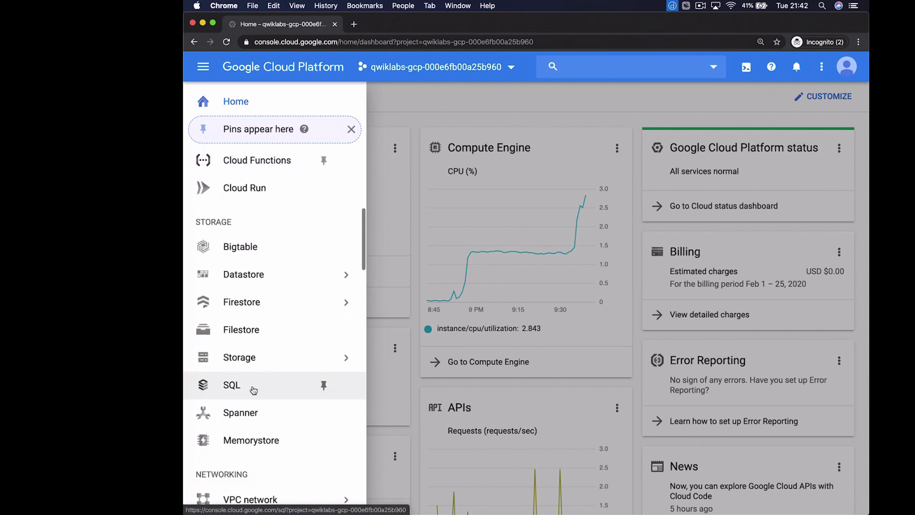
{"action": "mouse_move", "coordinate": [253, 390]}
{"action": "scroll", "coordinate": [253, 390], "scroll_direction": "down", "scroll_amount": 2}
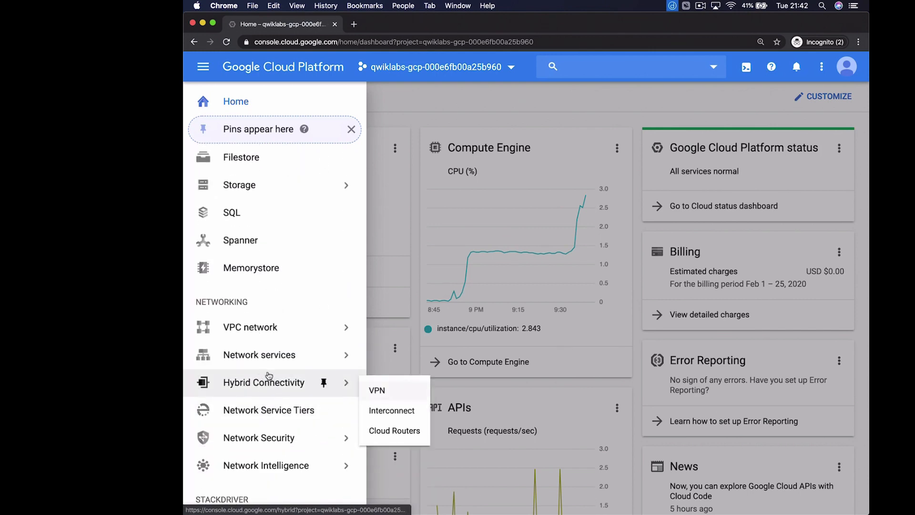
{"action": "mouse_move", "coordinate": [286, 357]}
{"action": "left_click", "coordinate": [394, 362]}
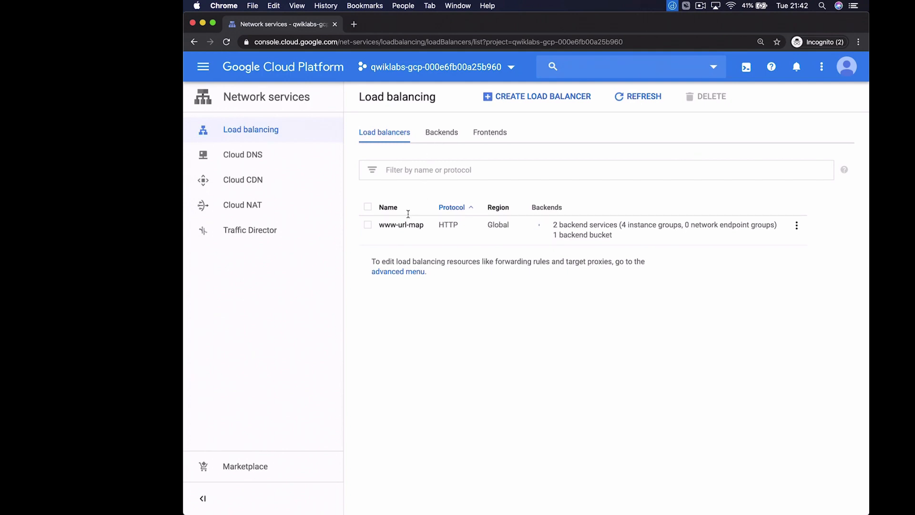
{"action": "left_click", "coordinate": [404, 227]}
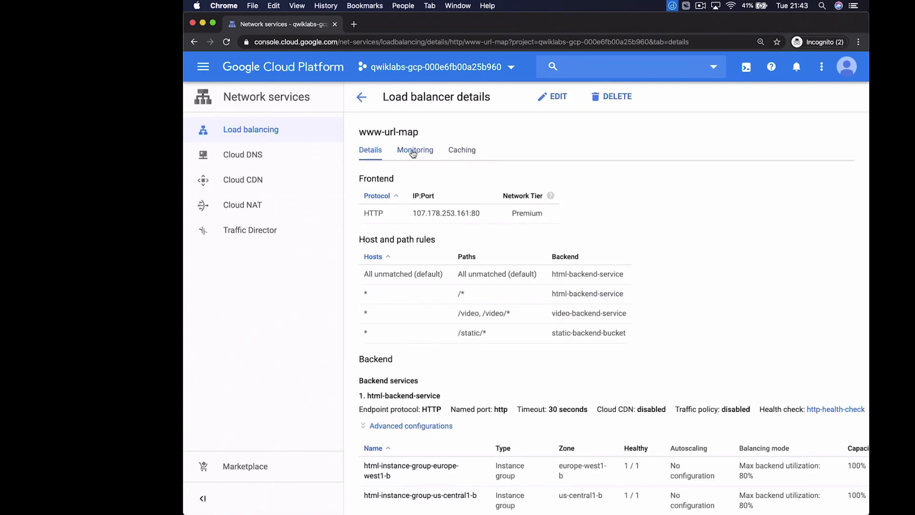
{"action": "left_click", "coordinate": [413, 154]}
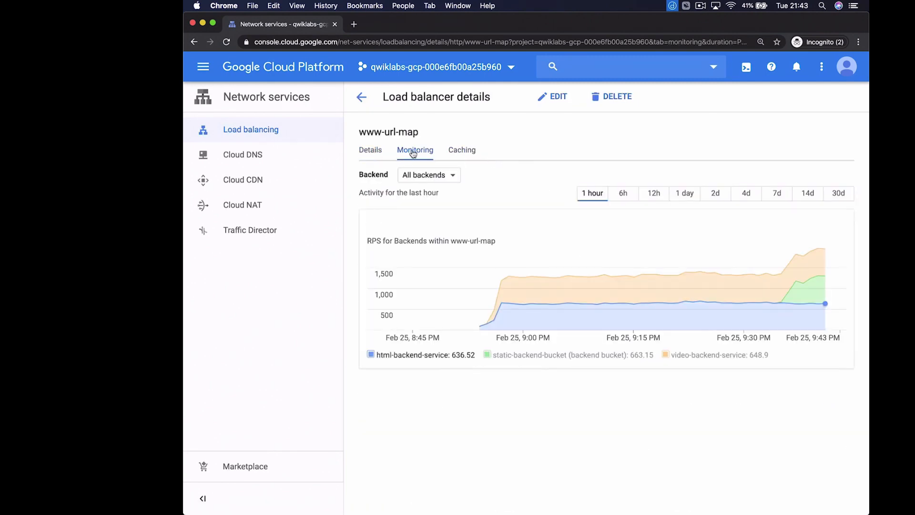
Limit the monitoring to static-backend-bucket and examine its request rate, traffic per frontend location and Cloud CDN cache hits
{"action": "left_click", "coordinate": [447, 176]}
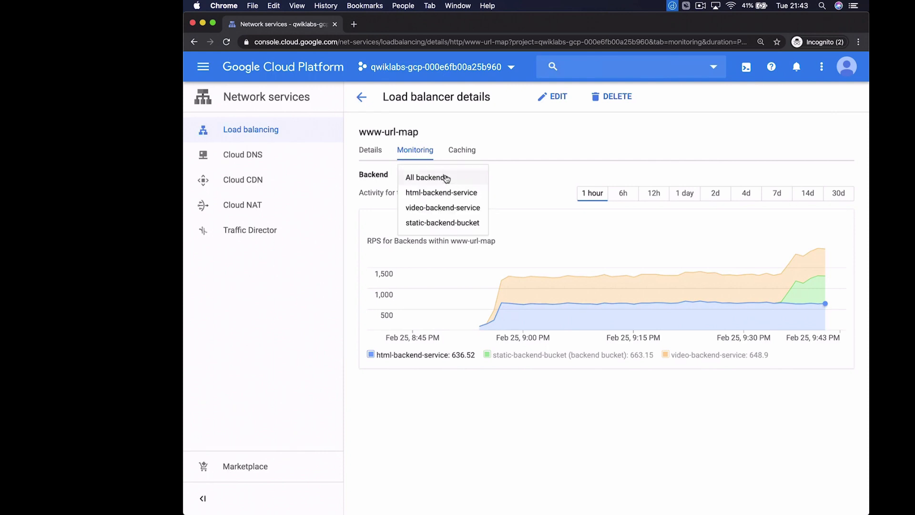
{"action": "left_click", "coordinate": [444, 223]}
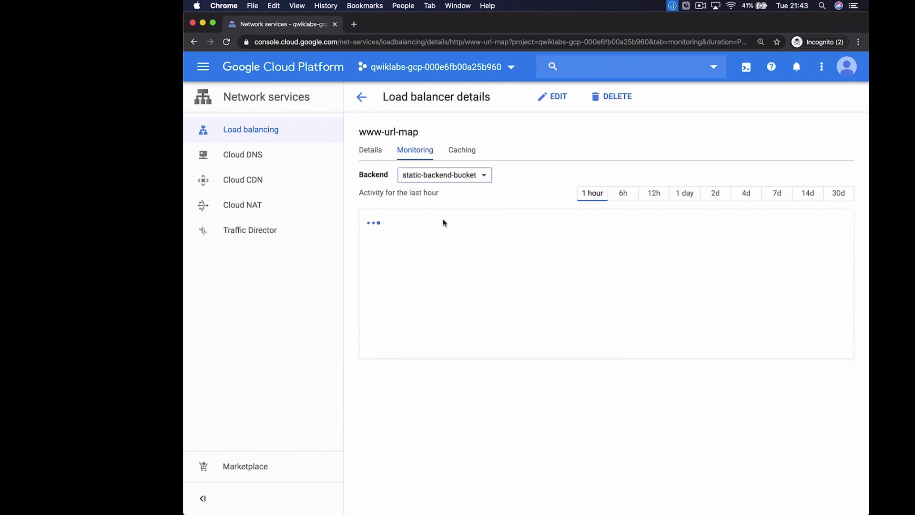
{"action": "scroll", "coordinate": [474, 317], "scroll_direction": "down", "scroll_amount": 1}
{"action": "scroll", "coordinate": [474, 317], "scroll_direction": "down", "scroll_amount": 5}
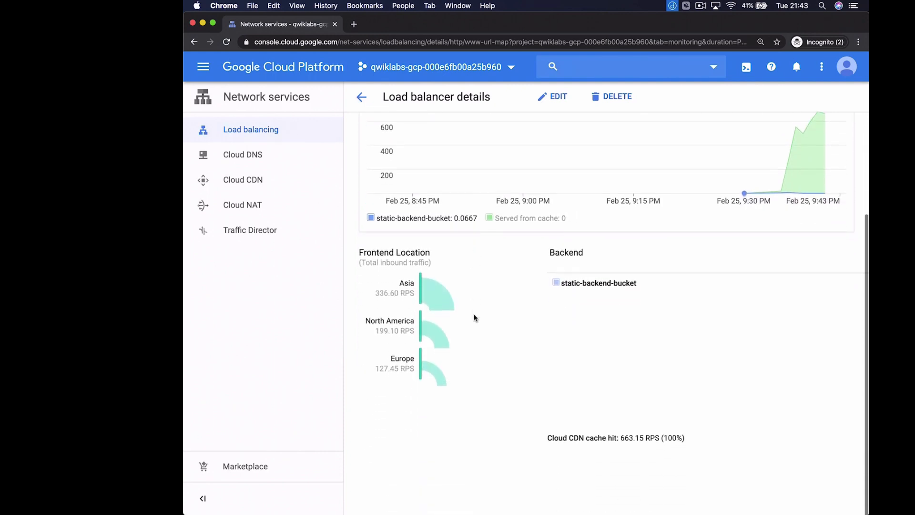
{"action": "mouse_move", "coordinate": [437, 285]}
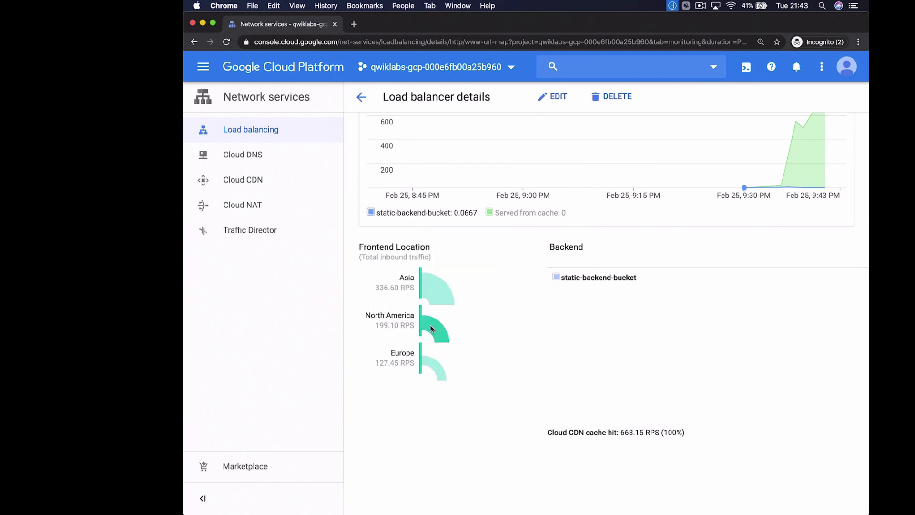
{"action": "mouse_move", "coordinate": [430, 324]}
{"action": "scroll", "coordinate": [466, 376], "scroll_direction": "up", "scroll_amount": 3}
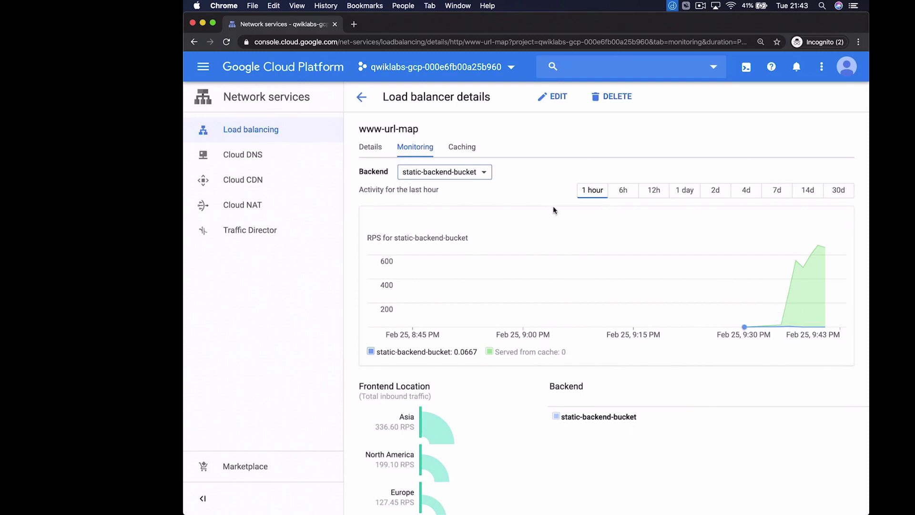
{"action": "scroll", "coordinate": [553, 286], "scroll_direction": "down", "scroll_amount": 1}
{"action": "scroll", "coordinate": [554, 333], "scroll_direction": "up", "scroll_amount": 1}
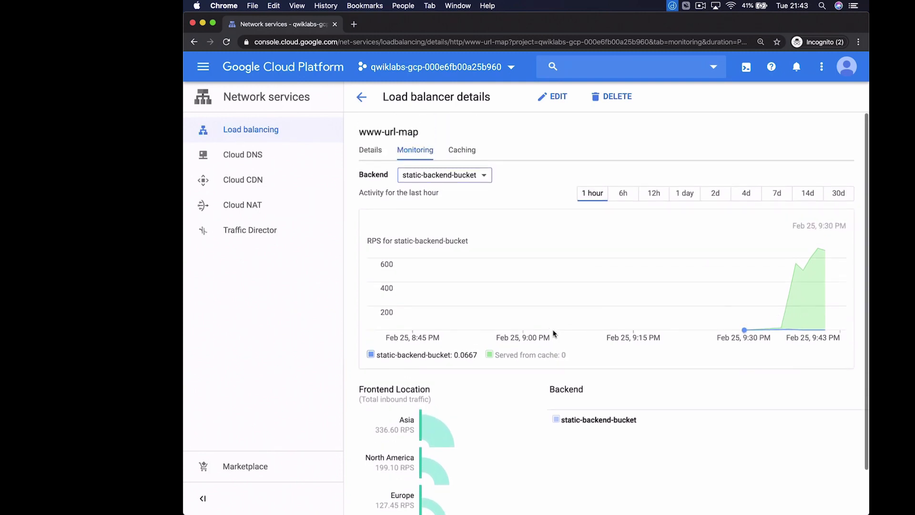